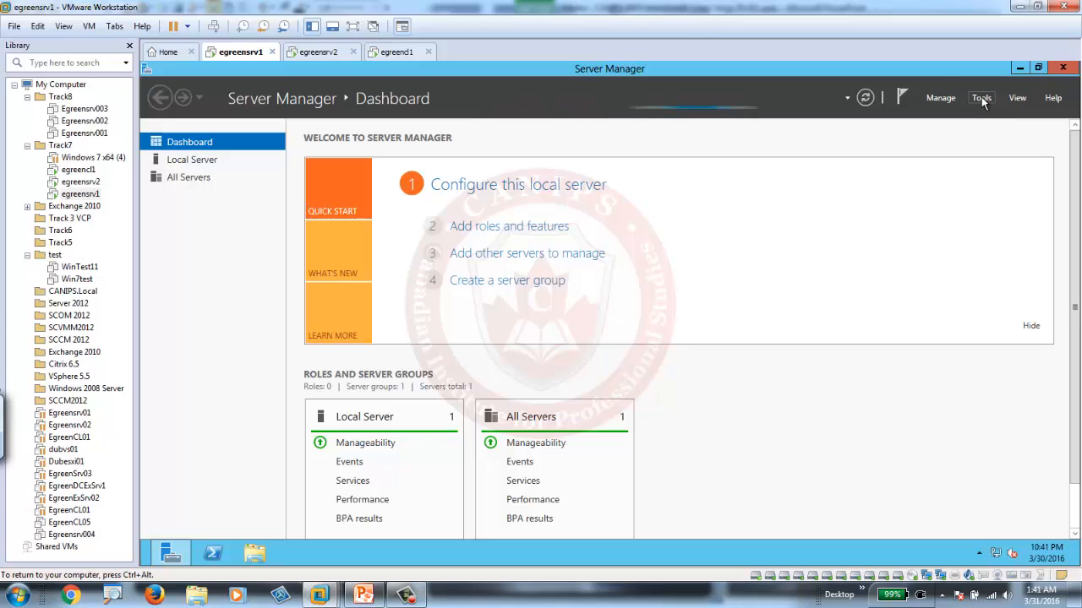
Open the Active Directory Administrative Center from Server Manager.
click(981, 98)
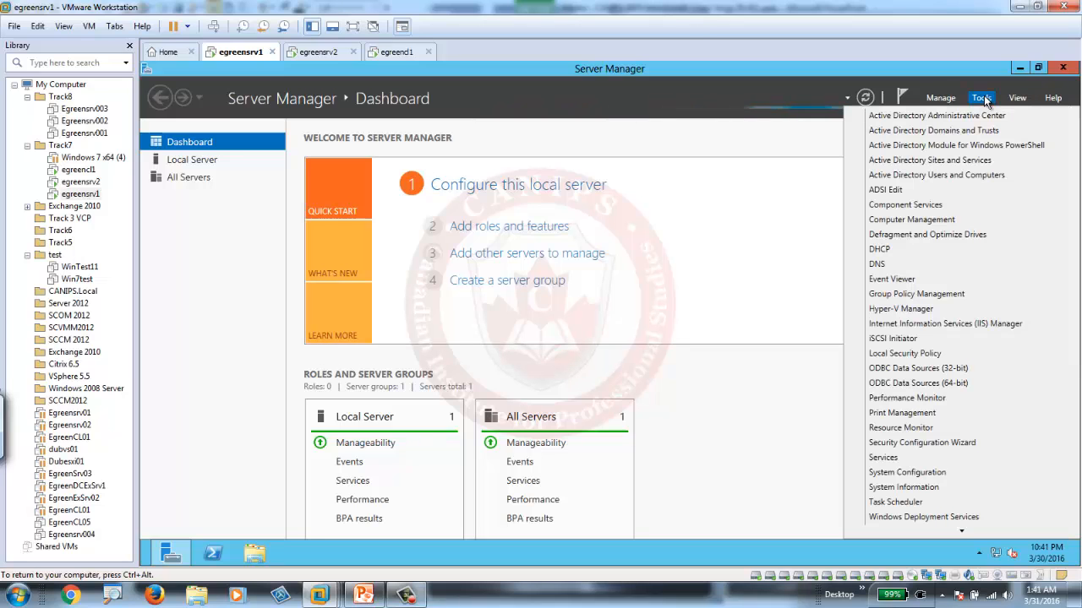
click(929, 116)
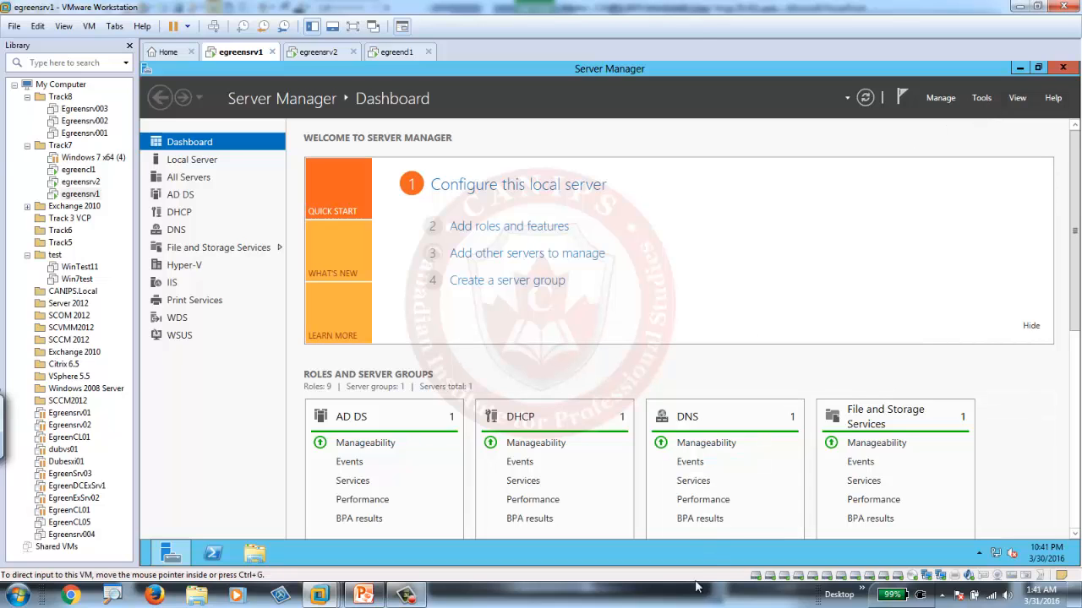
click(982, 99)
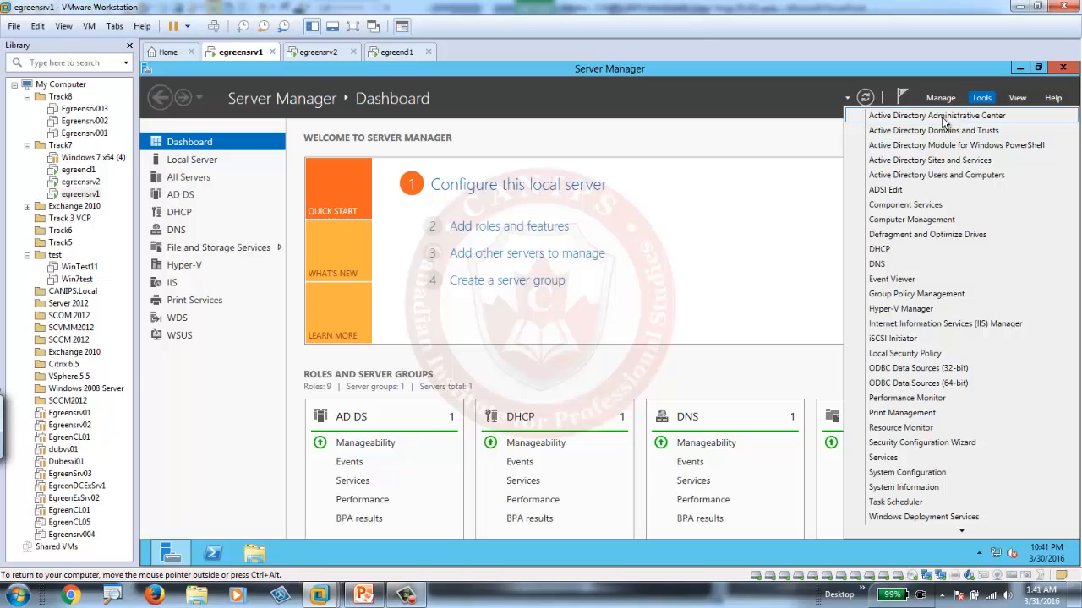
click(948, 118)
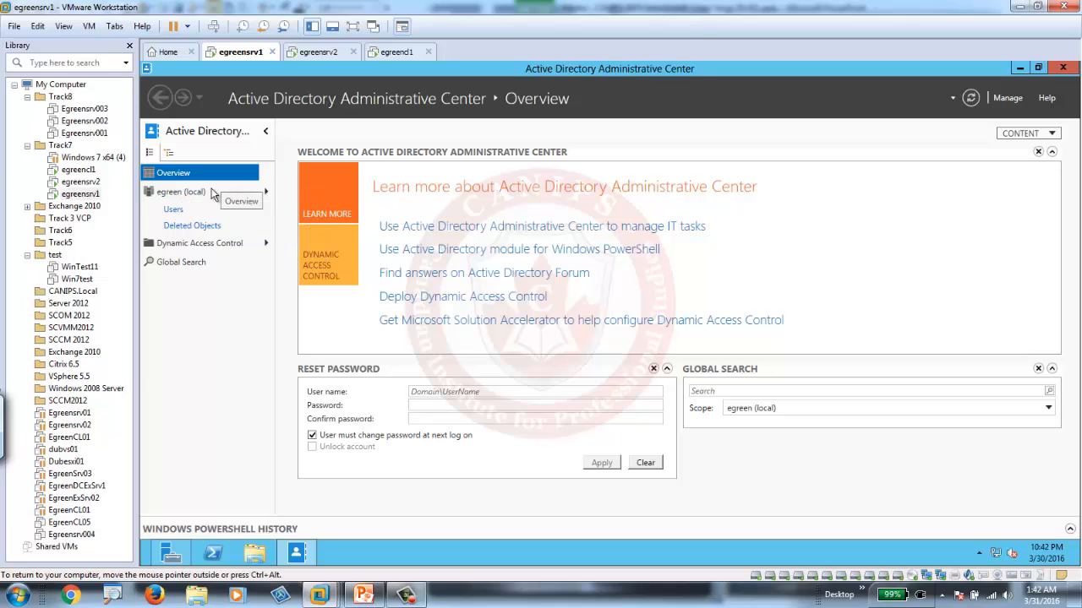
Open the Deleted Objects container in the egreen (local) domain to view its contents.
click(182, 193)
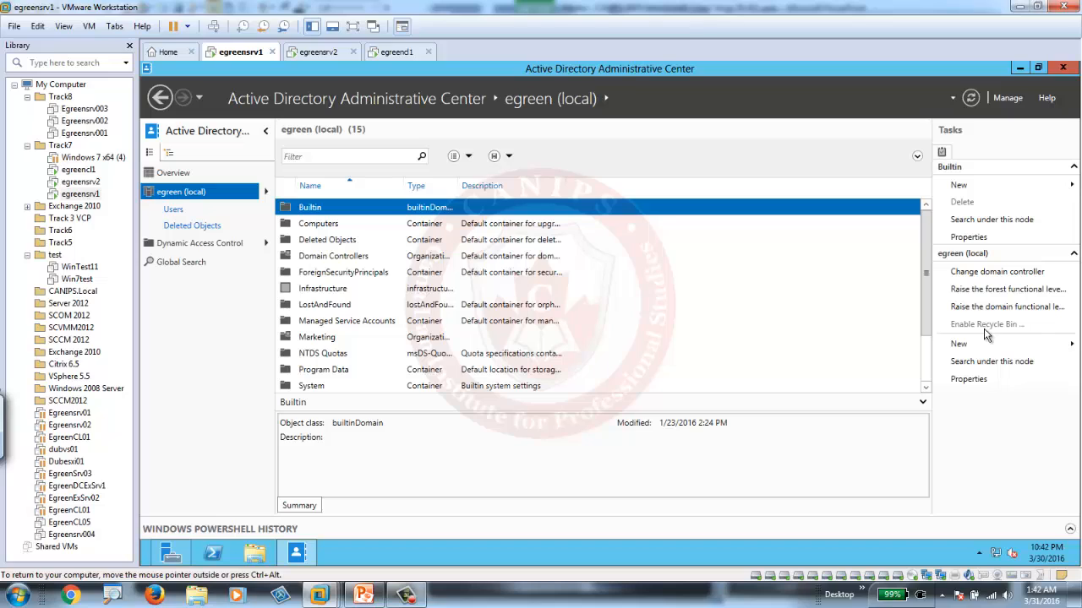
click(321, 244)
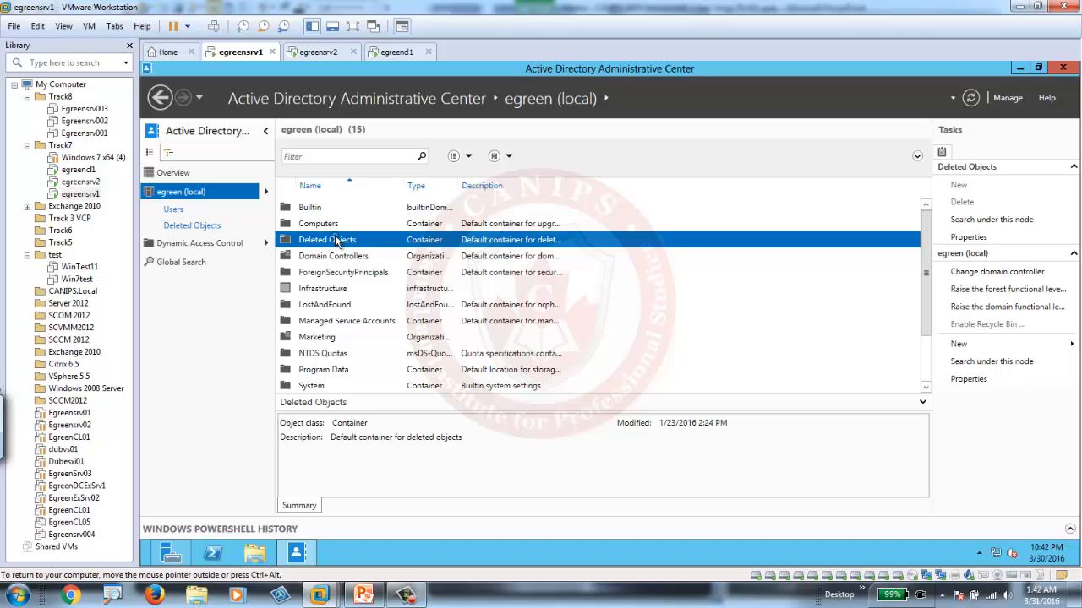
double_click(335, 236)
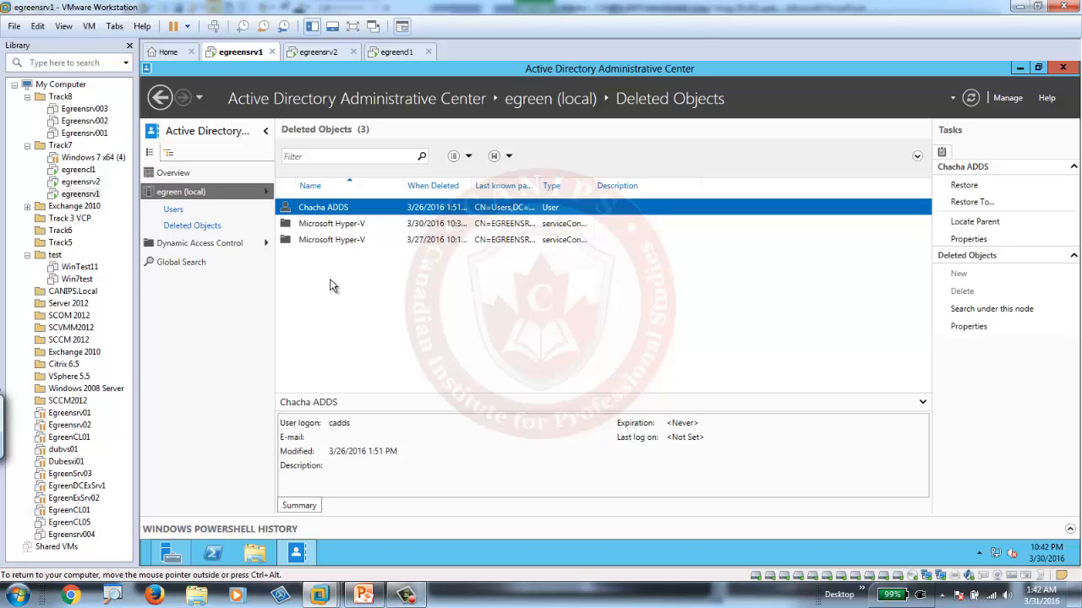
Delete the WSUS Reporters group from the Users container of the egreen (local) domain.
click(174, 211)
click(176, 226)
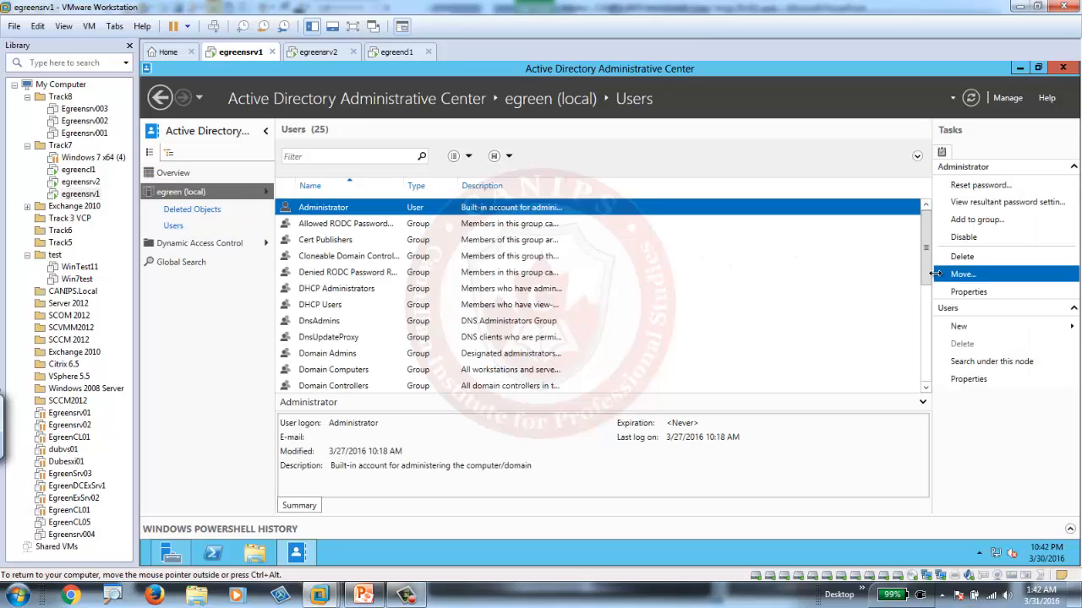
drag(927, 265, 930, 384)
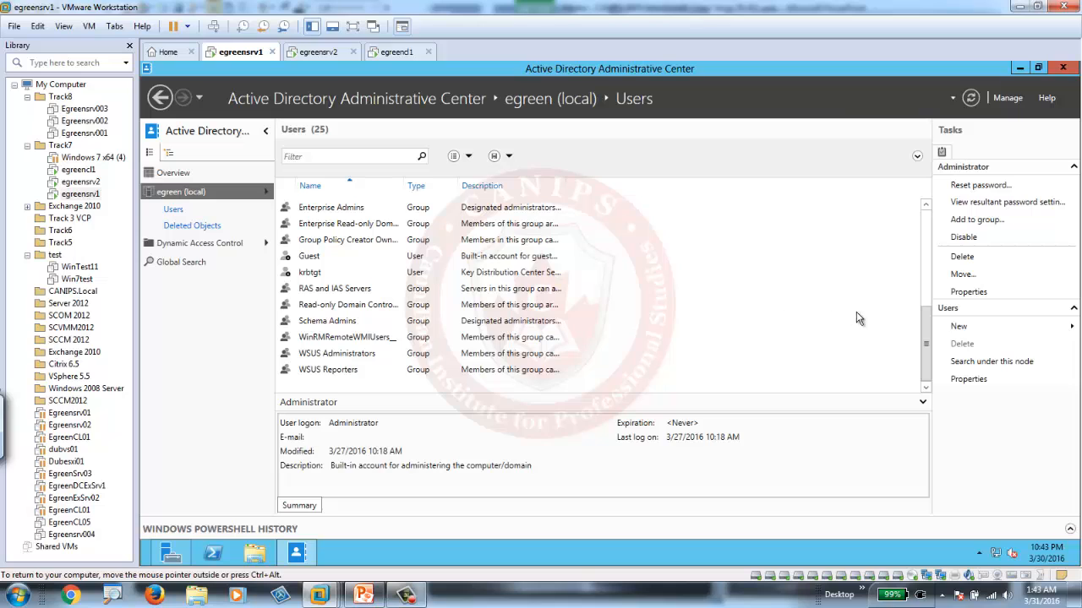
right_click(338, 373)
click(400, 396)
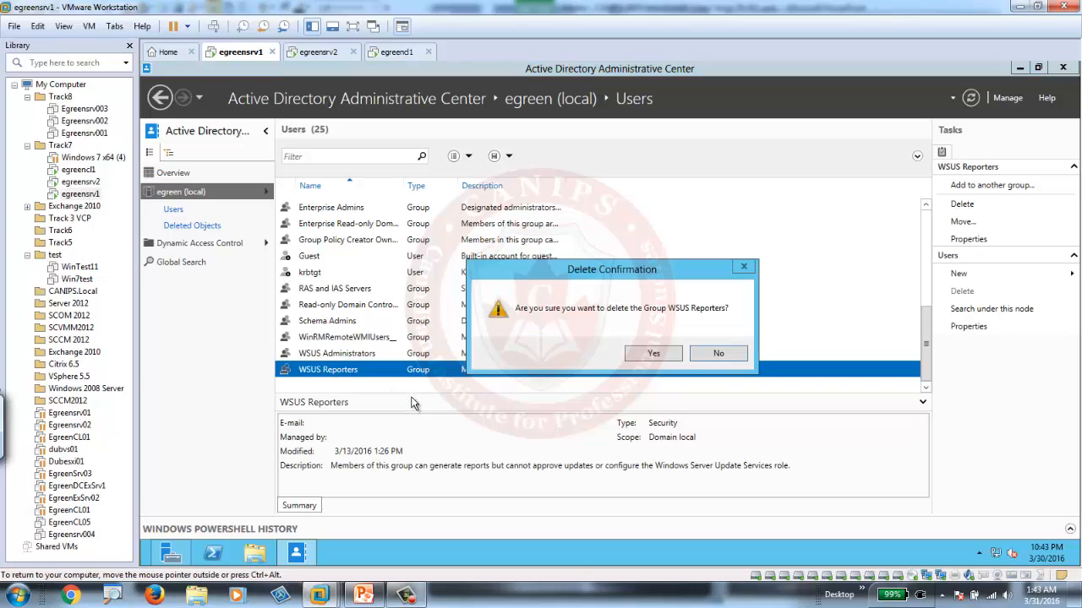
click(654, 359)
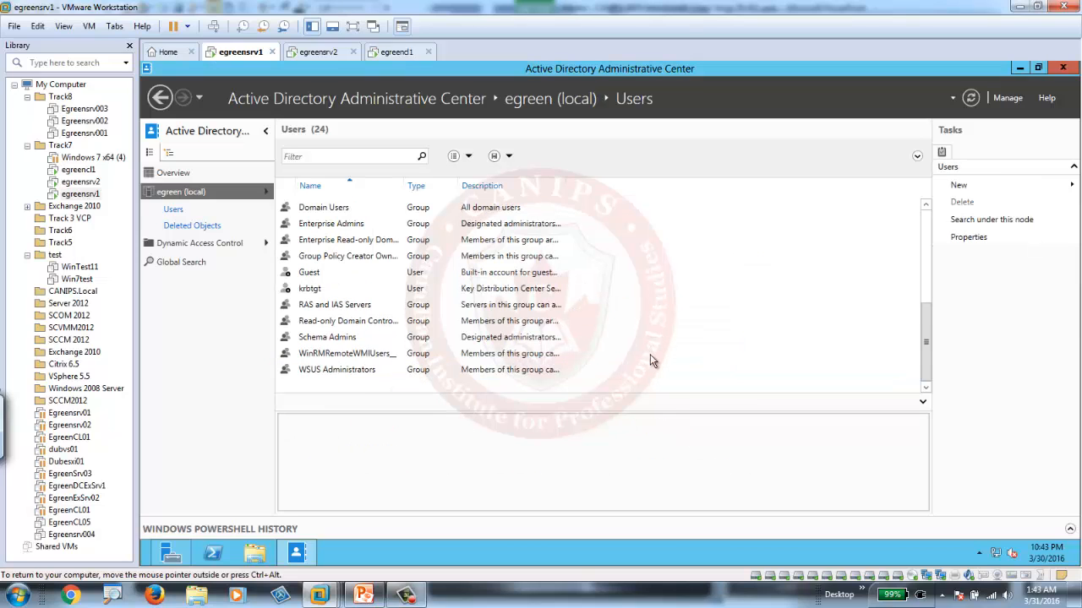
Restore the WSUS Reporters group from the Deleted Objects container to its original location.
click(194, 225)
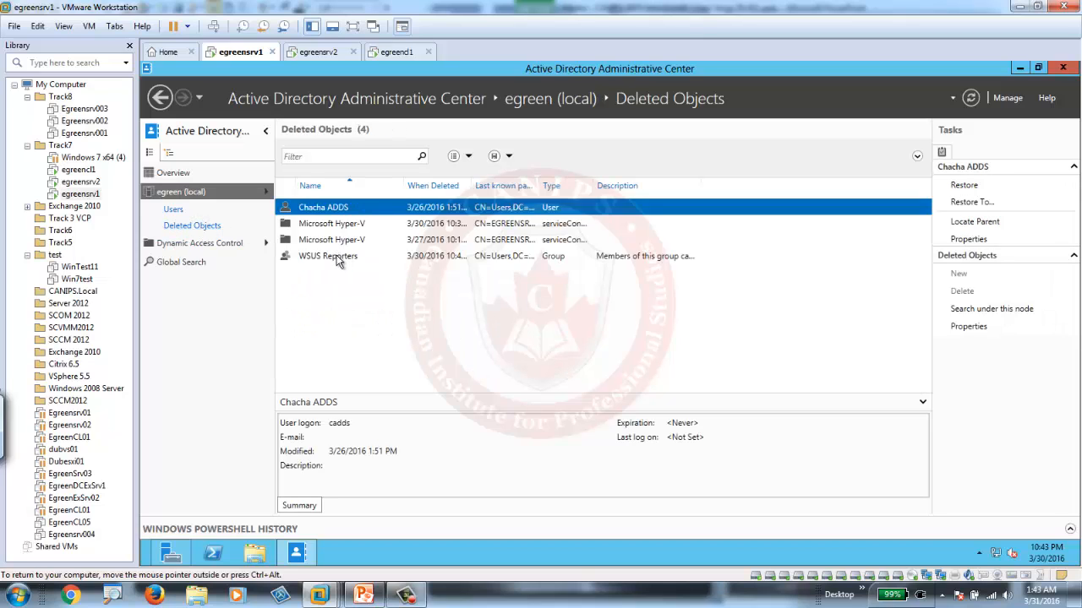
right_click(345, 256)
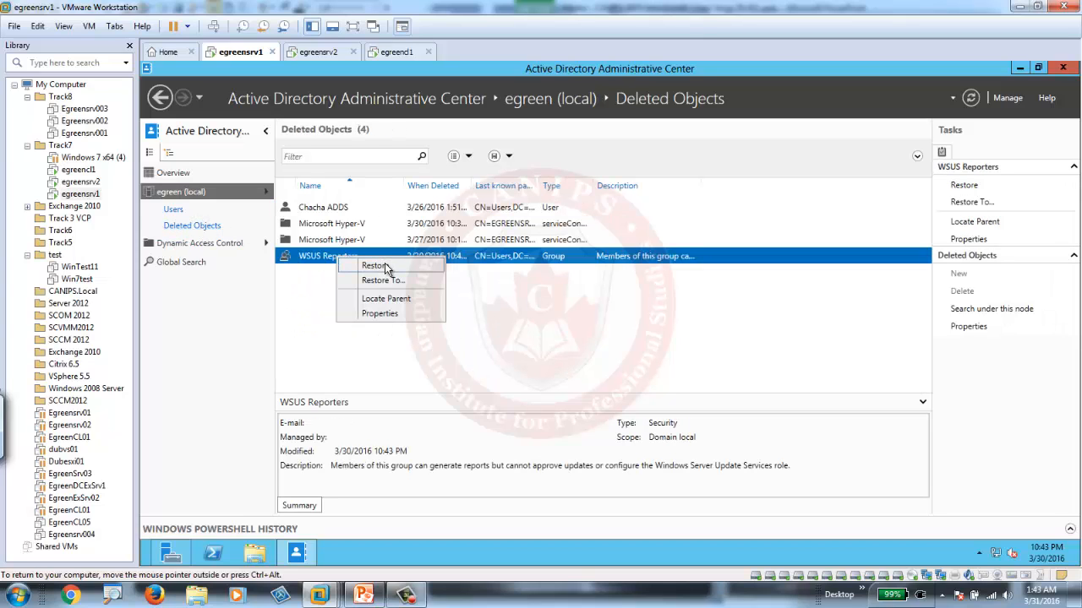
click(385, 267)
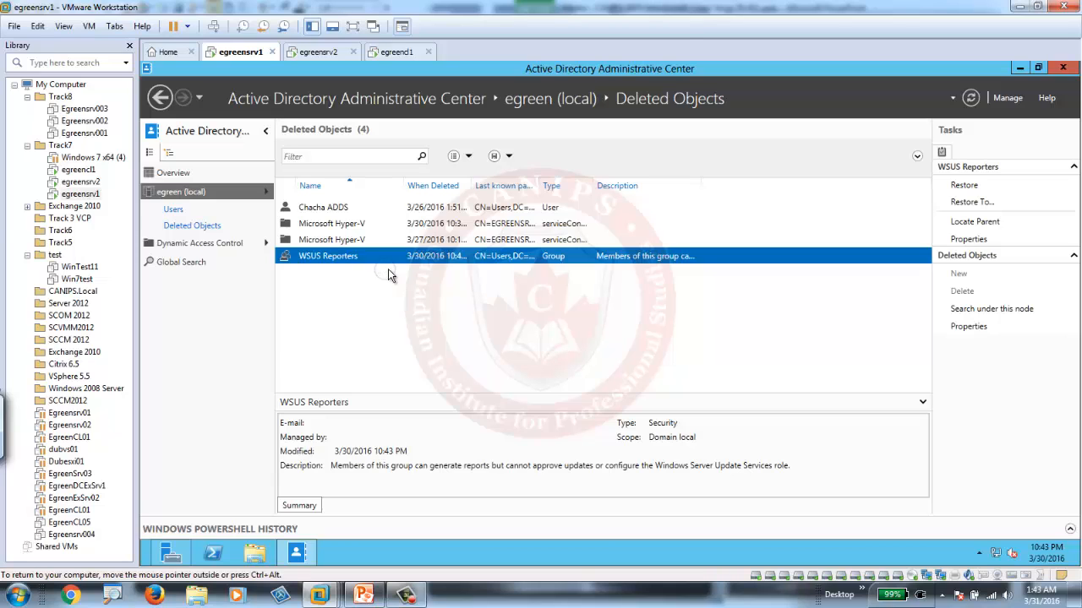
Restore the only deleted user account in Deleted Objects to its original location.
click(344, 210)
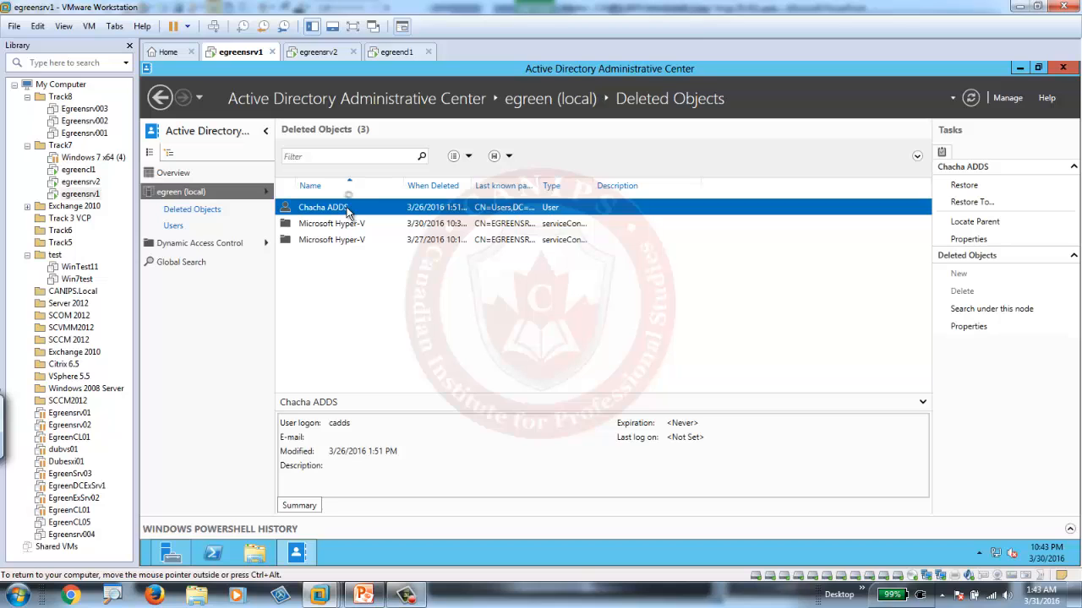
right_click(346, 210)
click(391, 218)
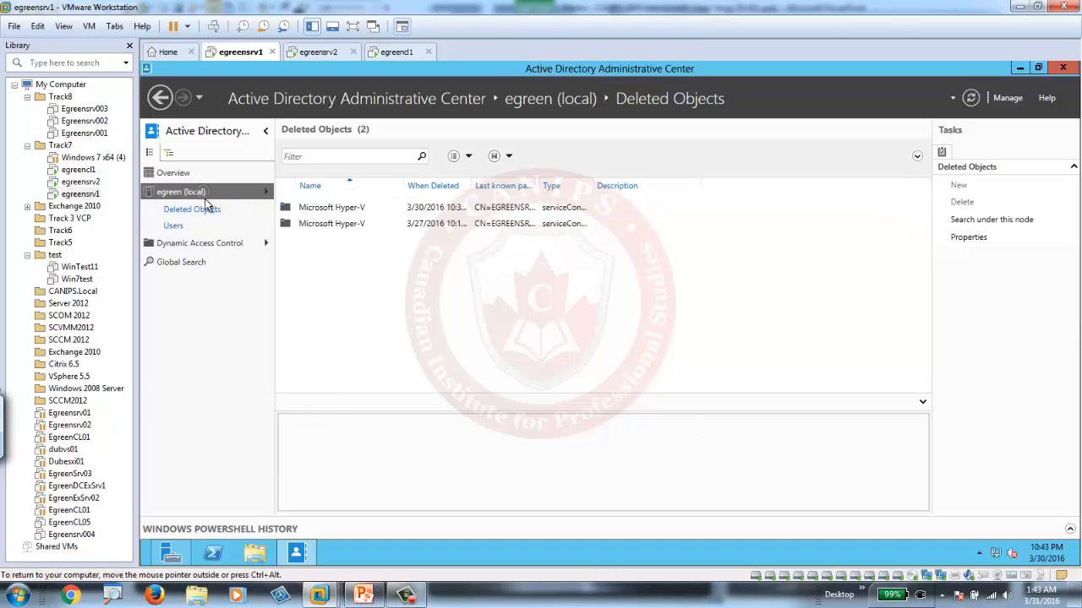
Check the Users container for the restored group and user, and switch to the PowerPoint presentation.
click(177, 226)
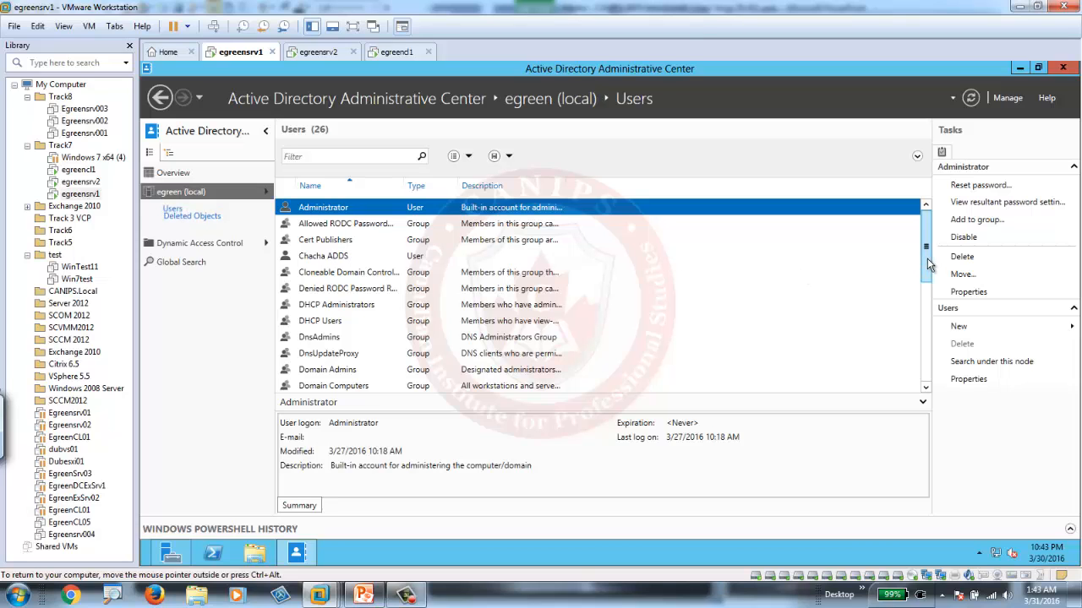
drag(925, 252, 931, 376)
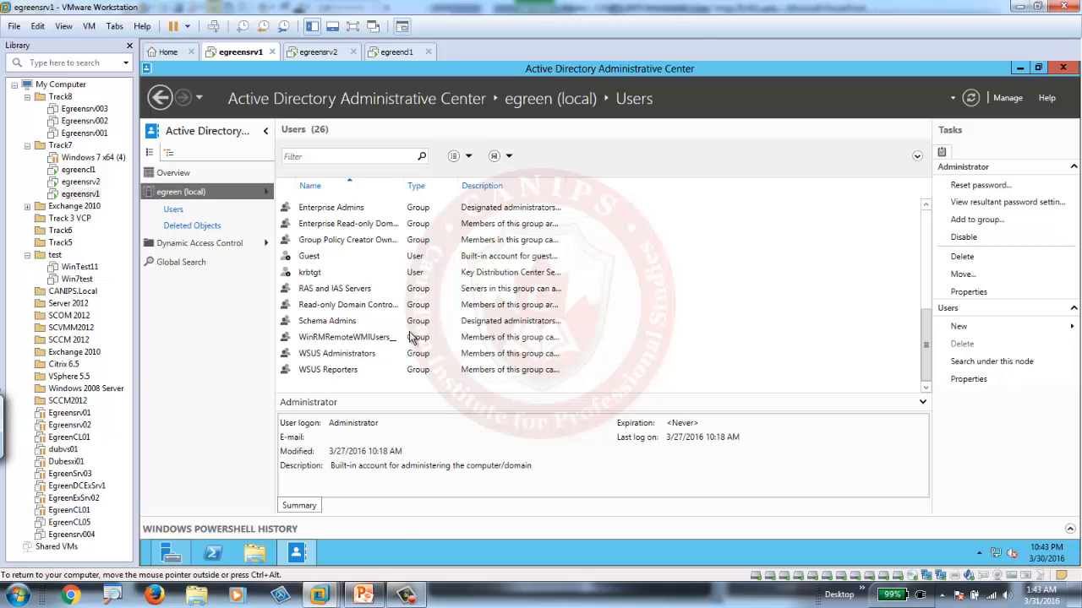
mouse_move(368, 598)
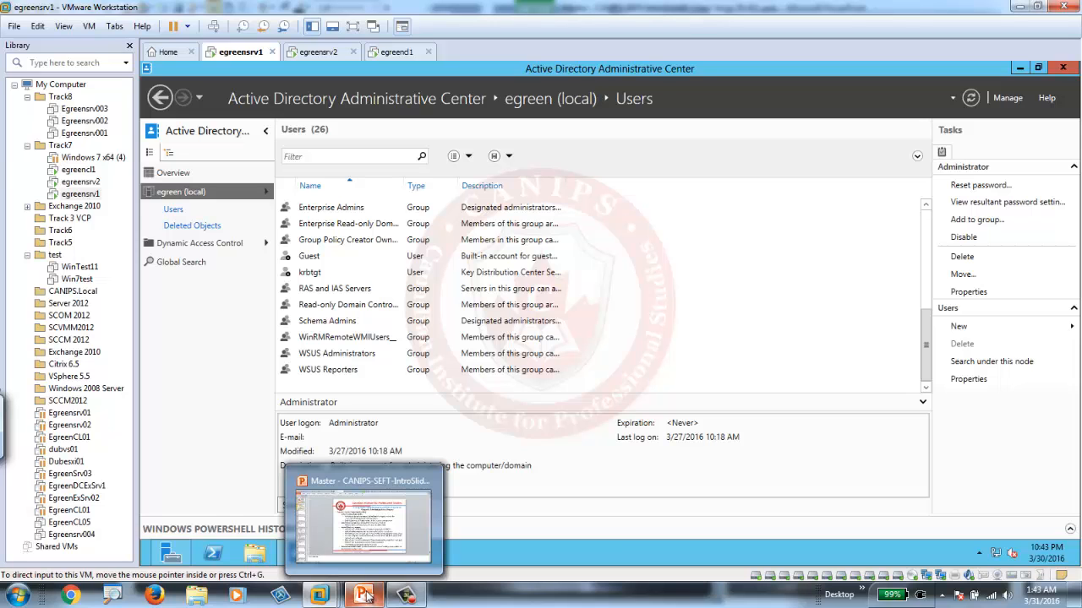
click(369, 539)
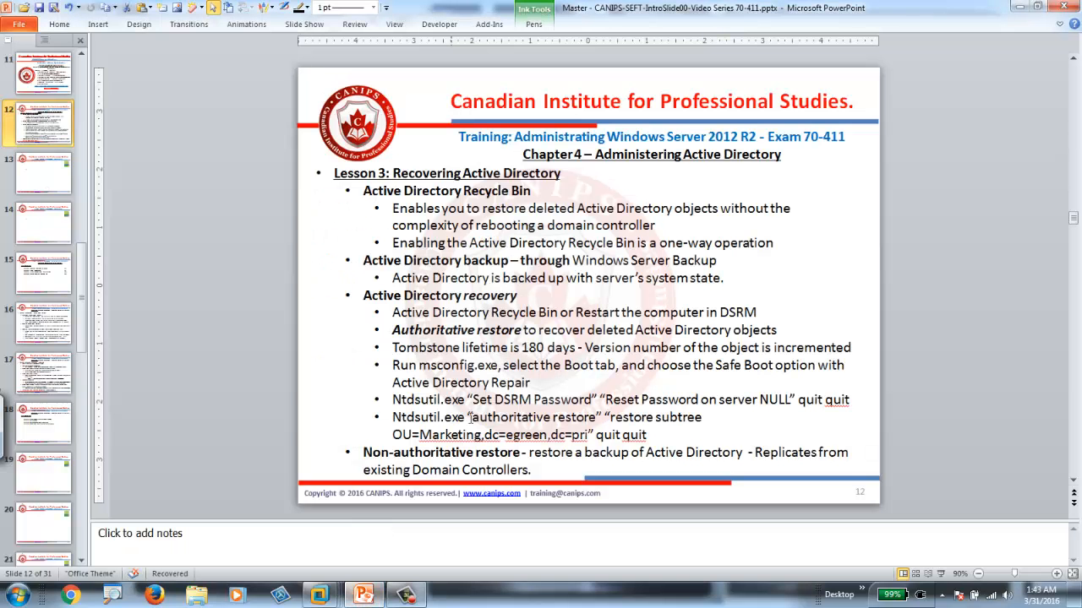
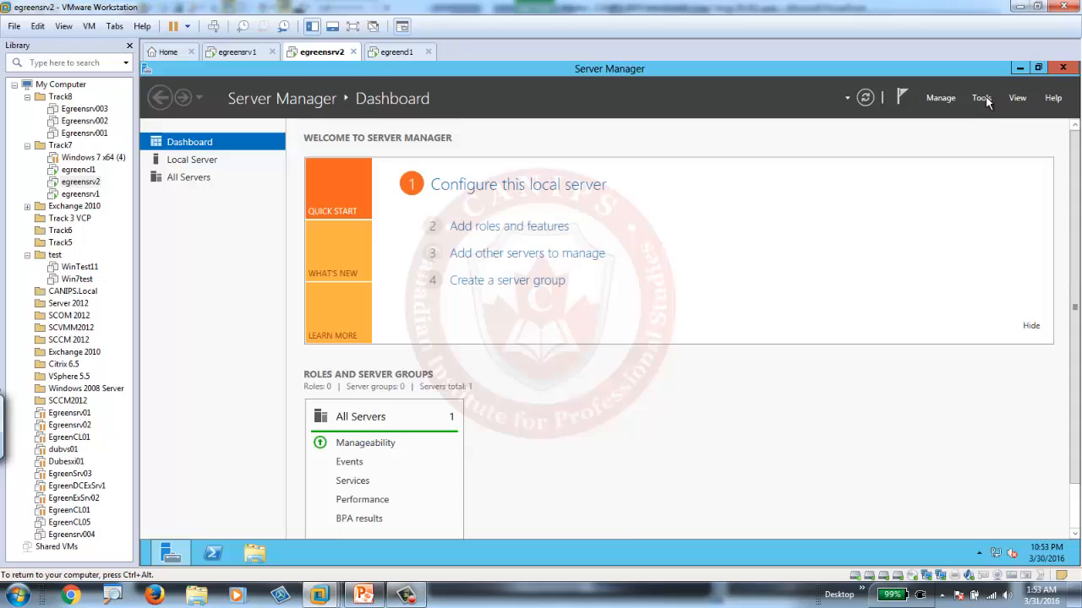
Open Windows Server Backup on egreensrv2 and view its Local Backup page.
click(983, 99)
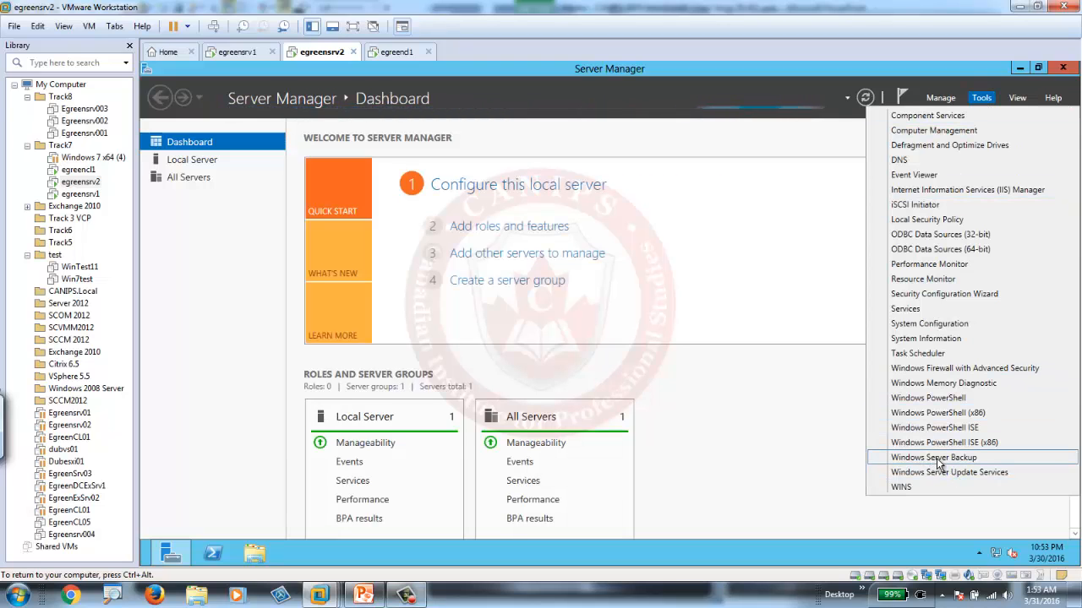
click(938, 461)
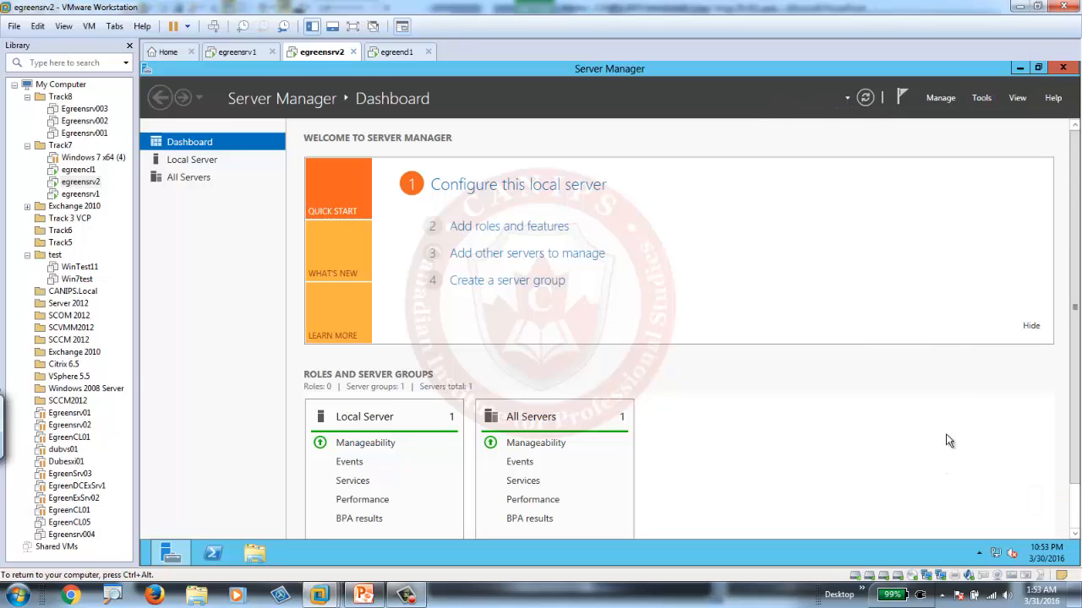
click(981, 97)
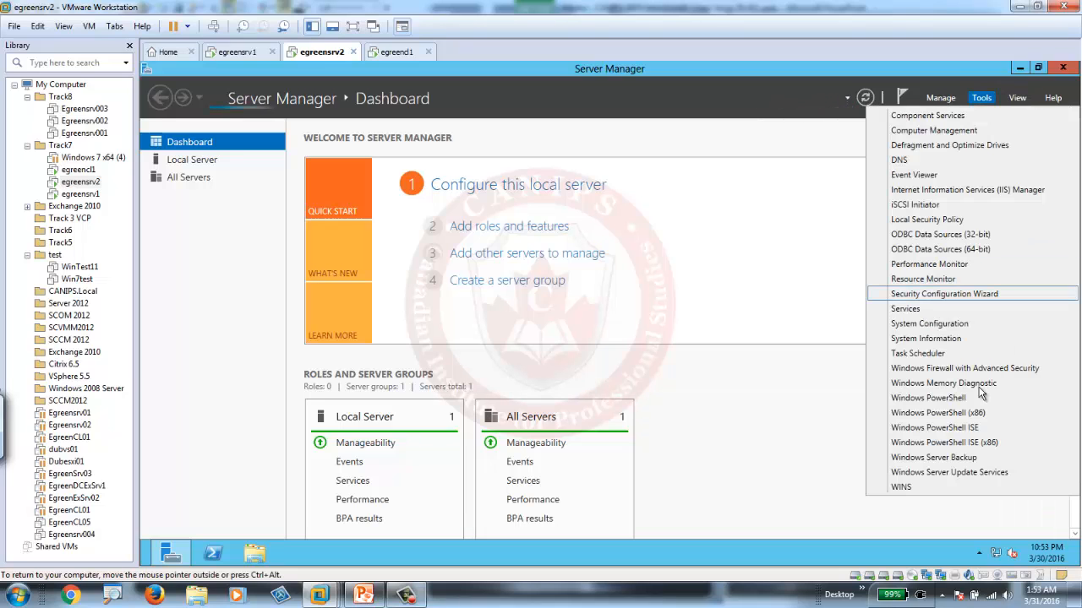
click(939, 461)
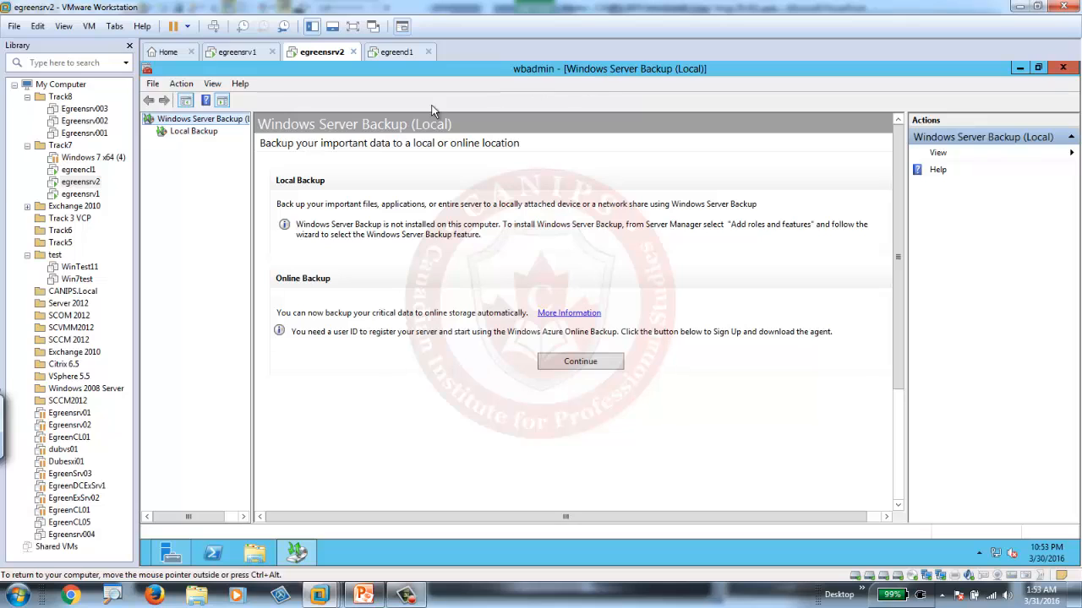
click(182, 132)
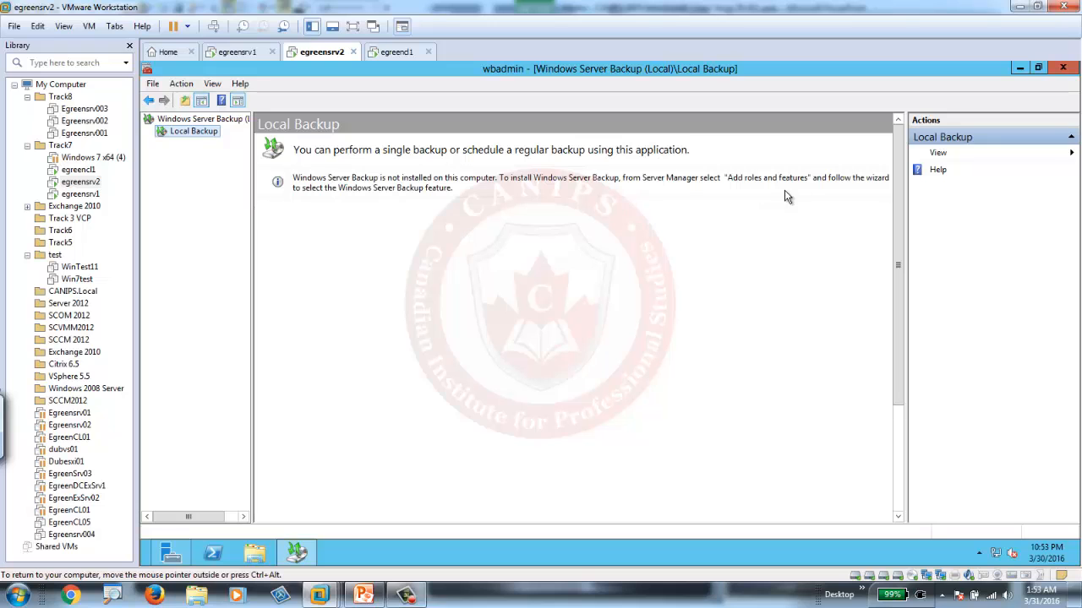
Switch to the PowerPoint presentation, show slide 13 on Windows Server Backup, and return to the egreensrv2 virtual machine.
click(372, 596)
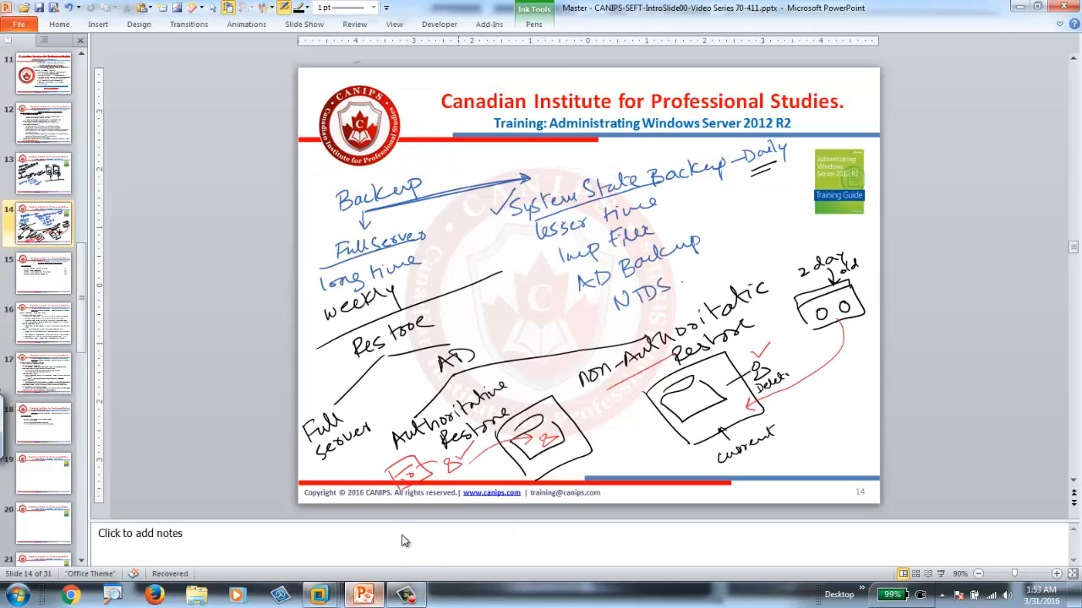
click(38, 181)
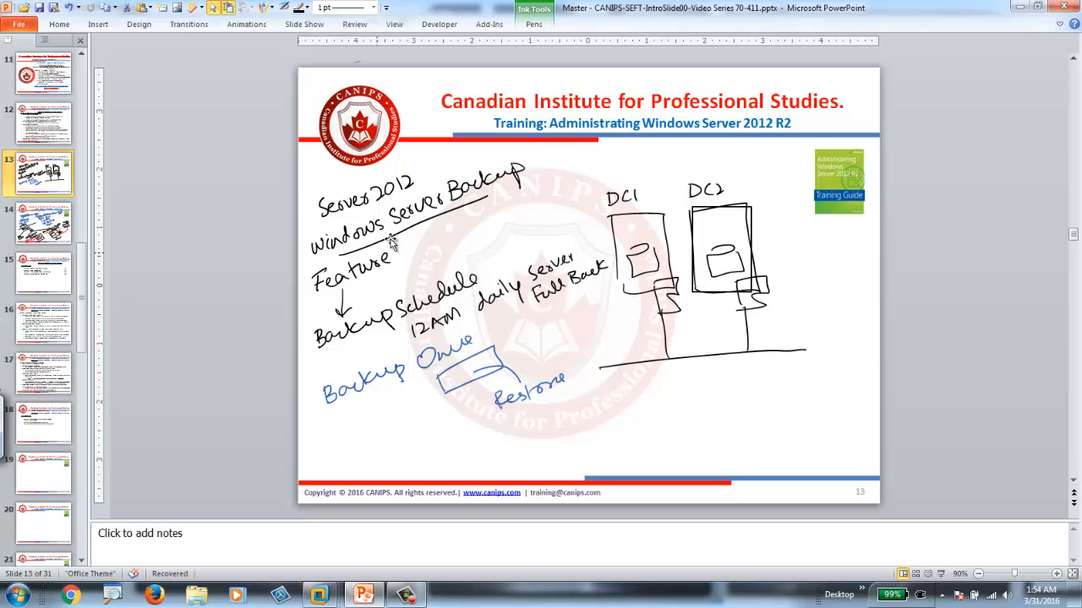
click(372, 594)
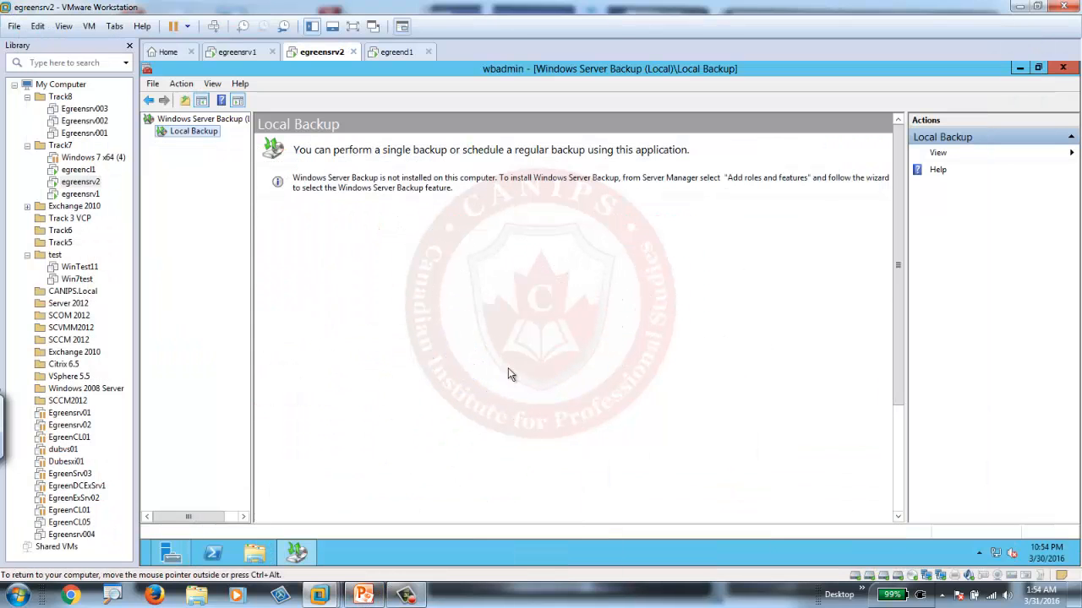
In Server Manager, start the Add Roles and Features Wizard for egreensrv2 and select the Windows Server Backup feature.
click(172, 553)
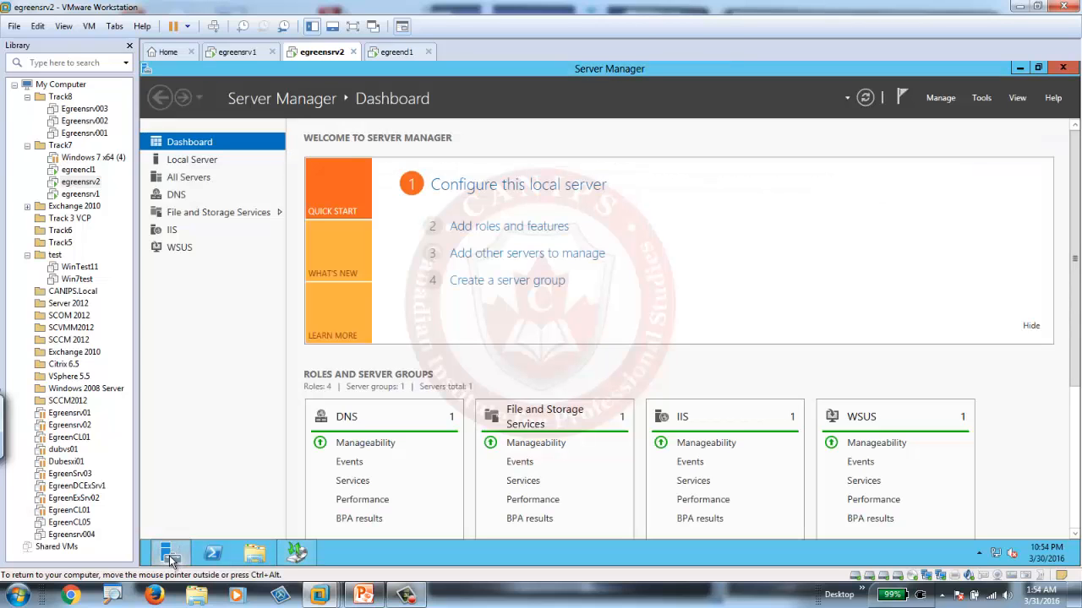
click(517, 228)
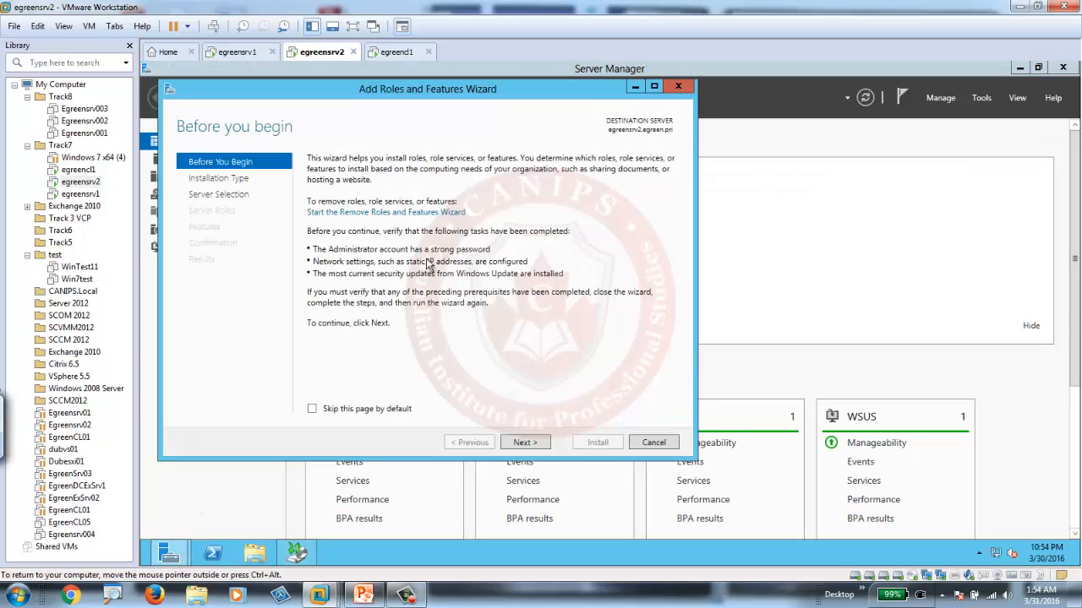
click(528, 444)
click(527, 444)
click(528, 445)
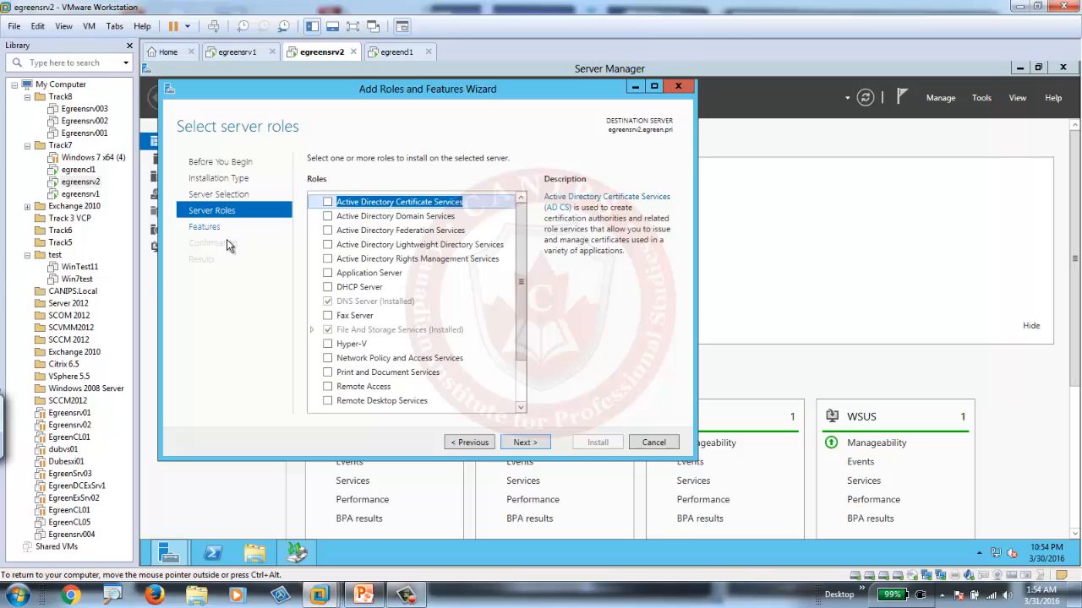
click(529, 448)
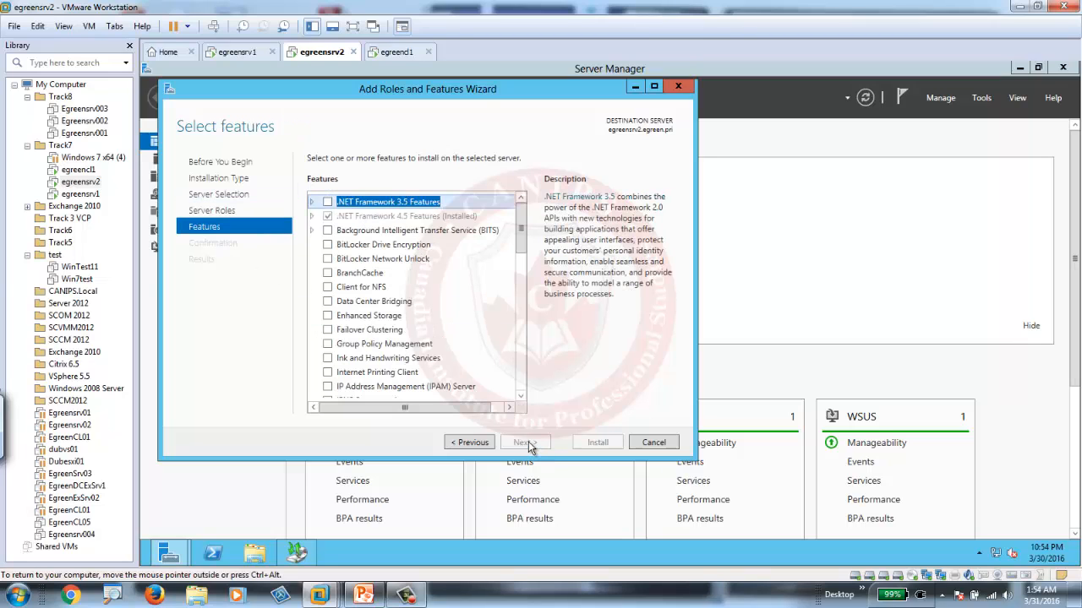
scroll(521, 247, down, 15)
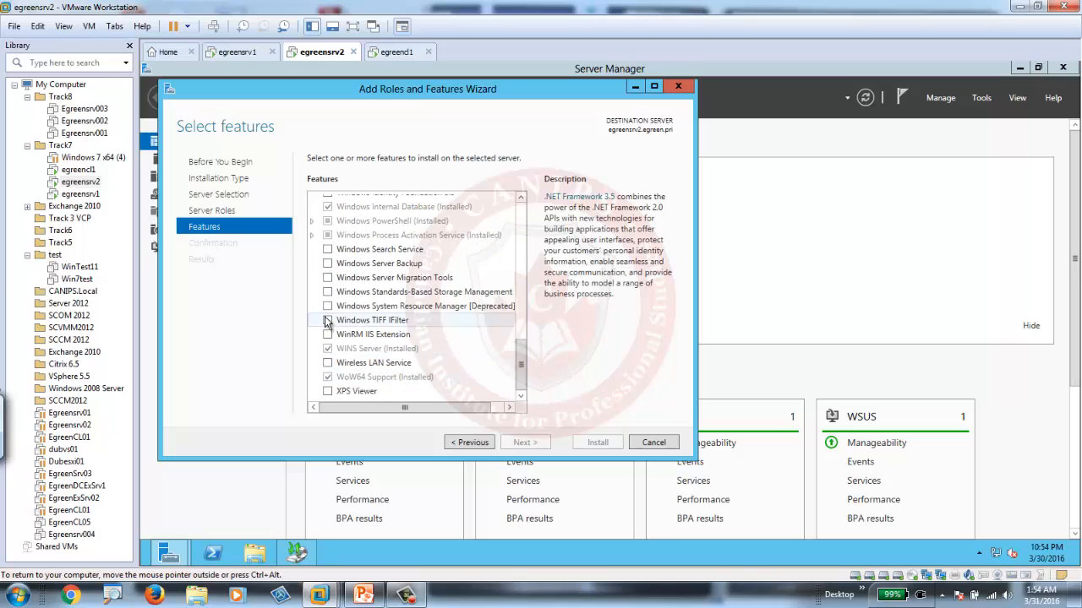
click(342, 263)
click(328, 264)
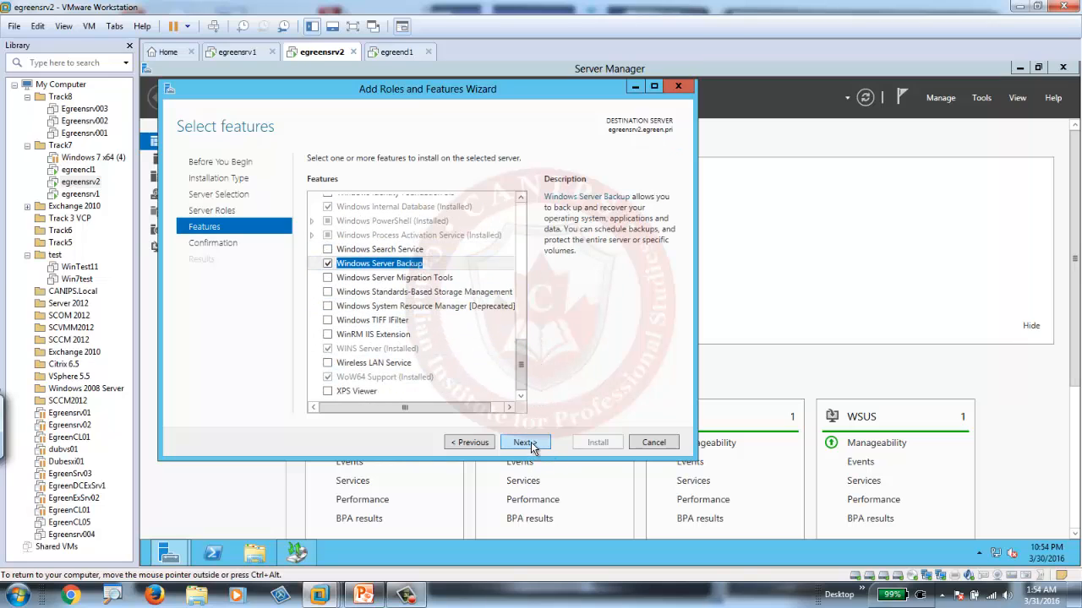
click(528, 446)
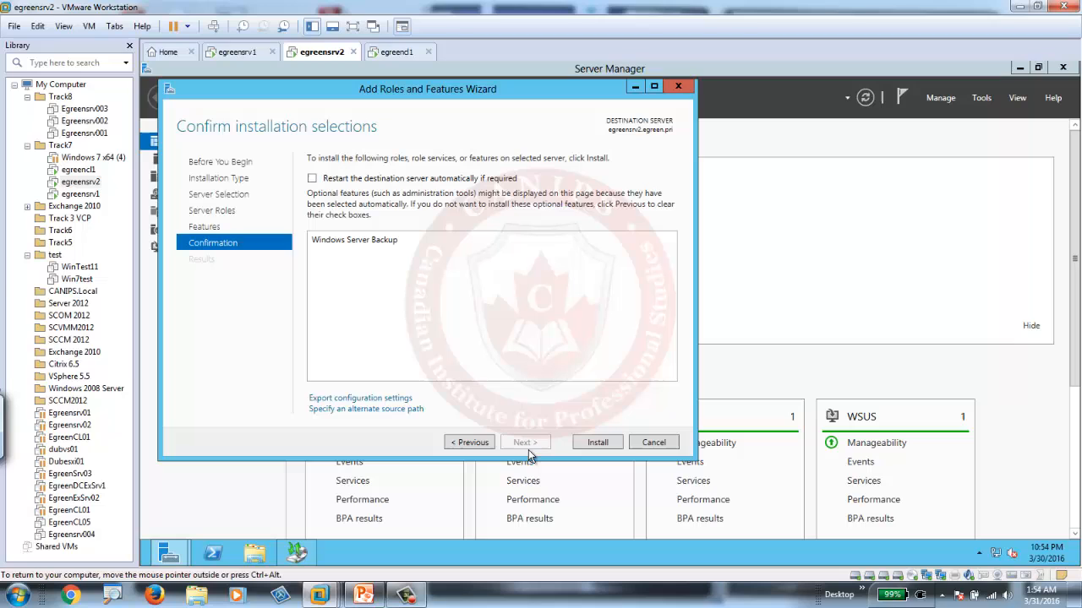
Allow automatic restart of the destination server if required, install Windows Server Backup, and close the finished wizard.
click(312, 179)
click(664, 355)
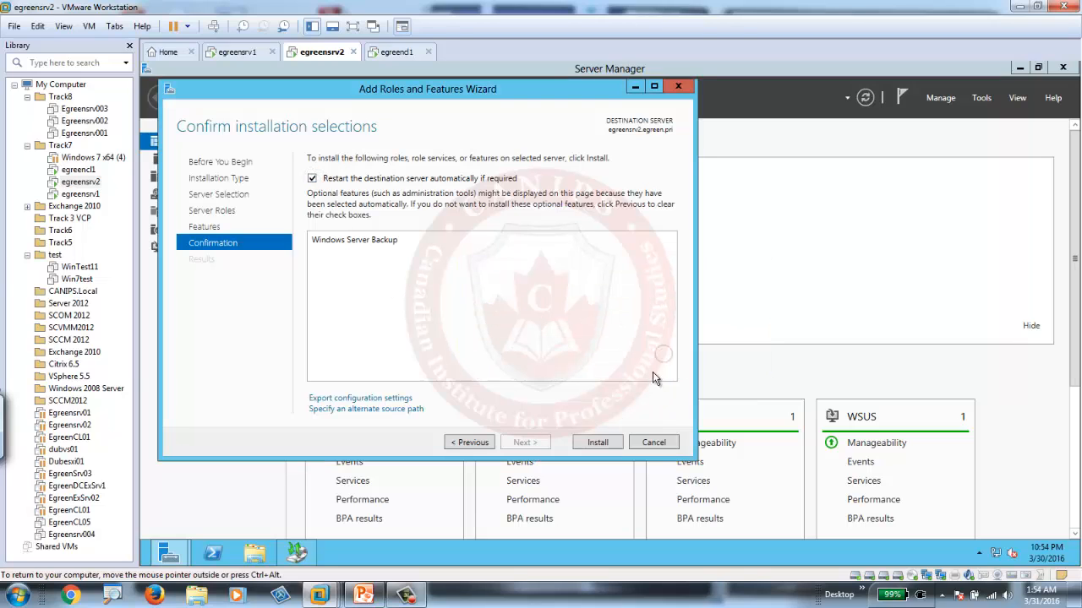
click(601, 441)
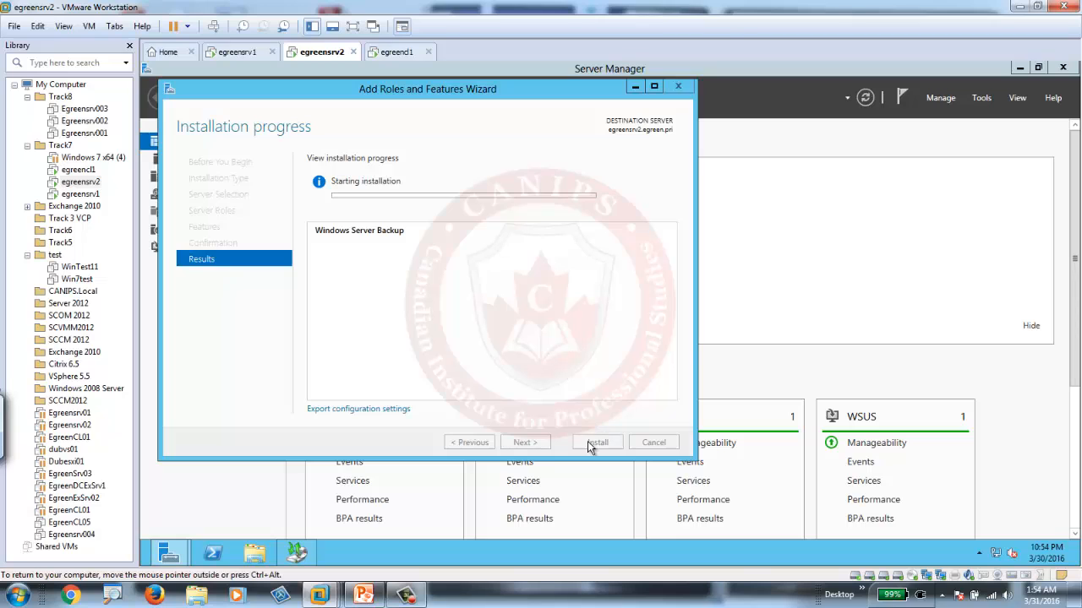
click(406, 595)
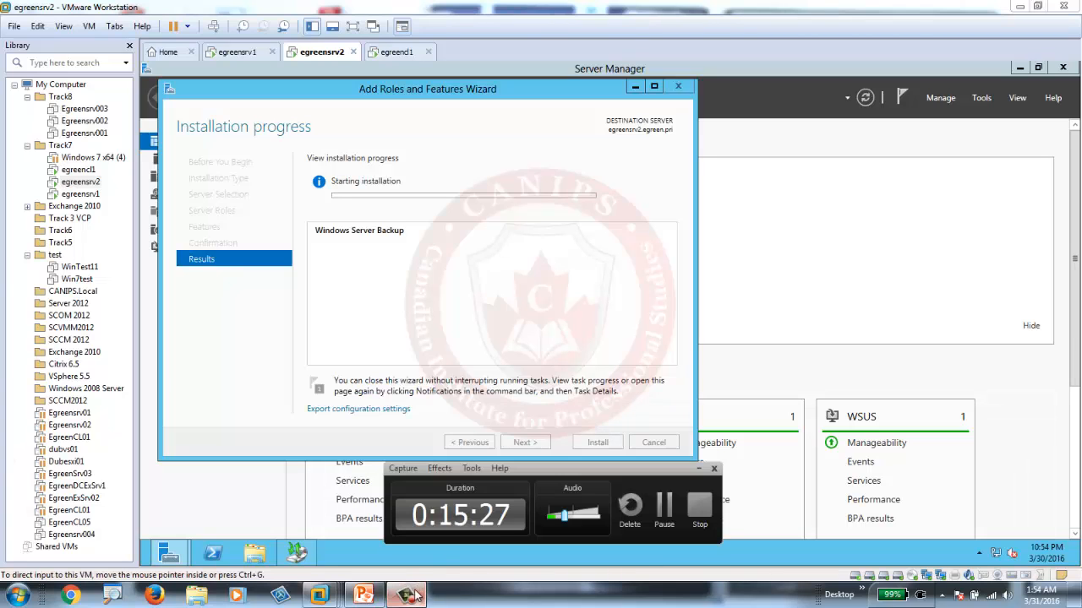
click(665, 507)
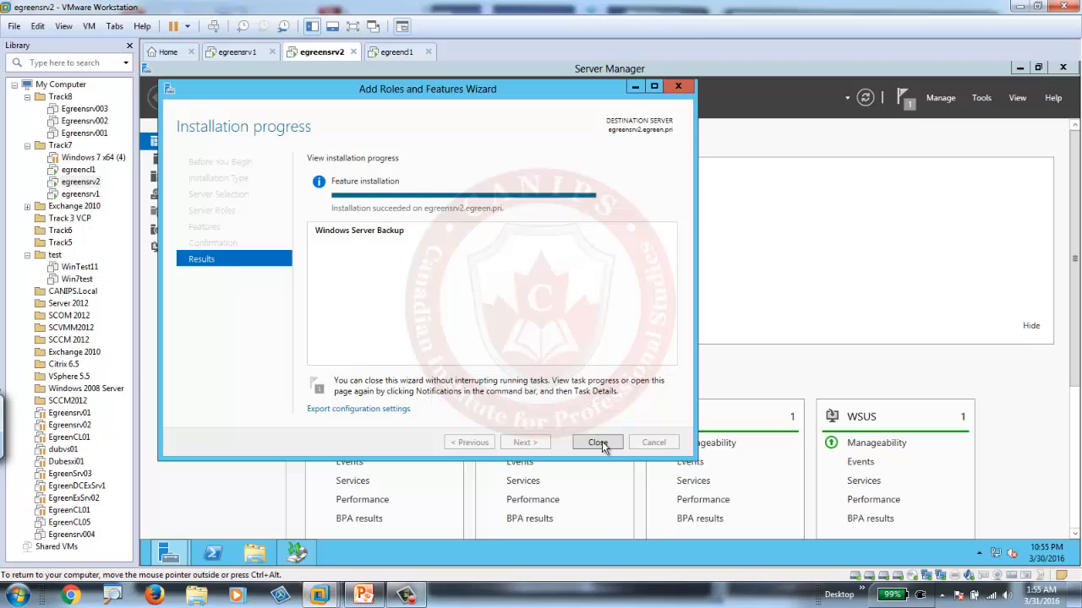
click(597, 442)
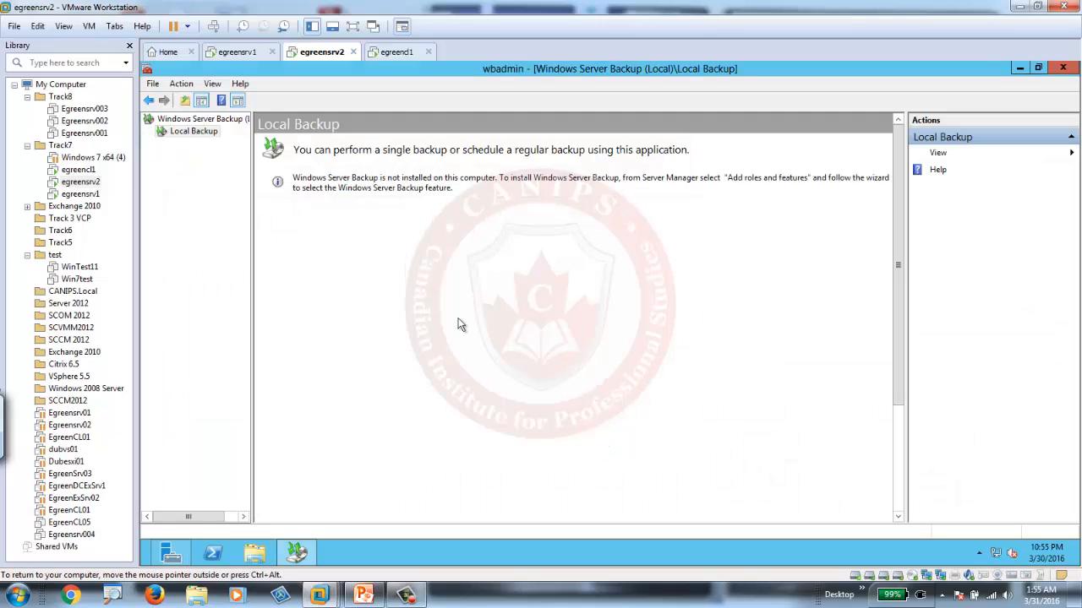
Close the outdated Windows Server Backup console and reopen it from Server Manager.
click(1063, 67)
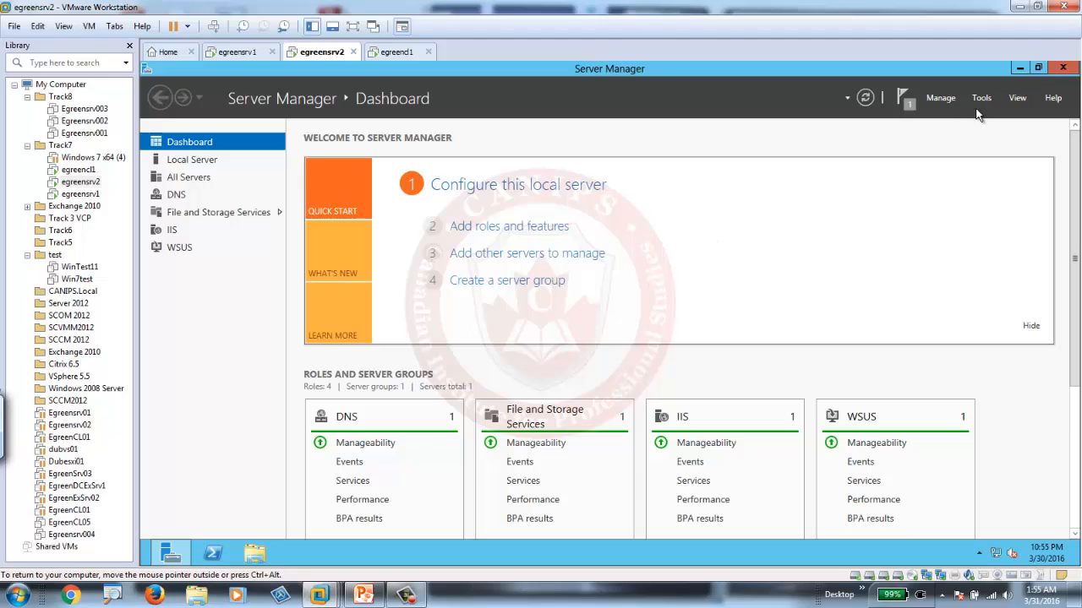
click(981, 97)
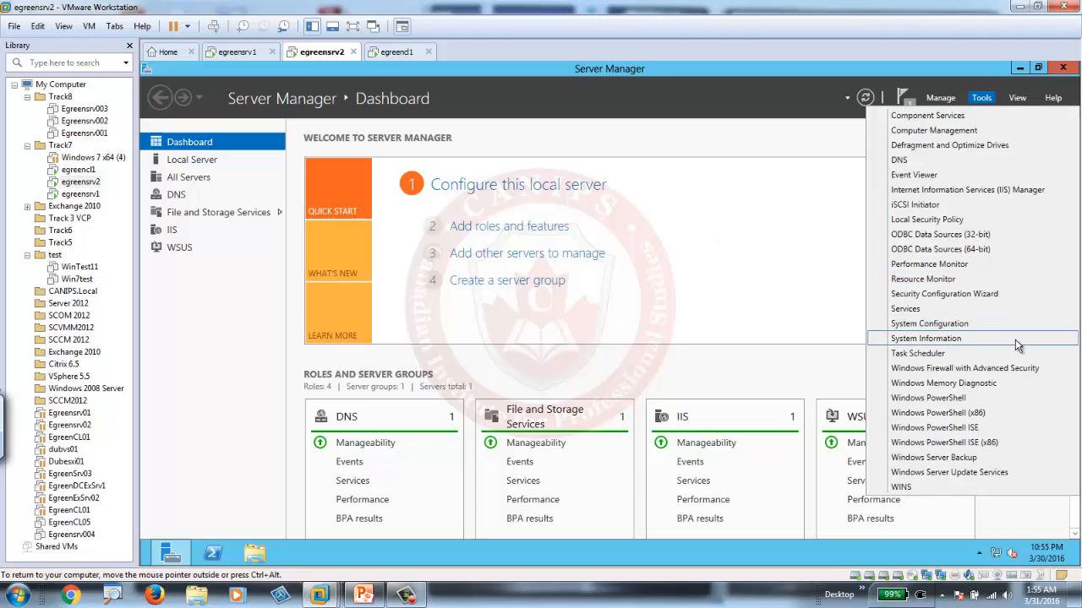
click(949, 457)
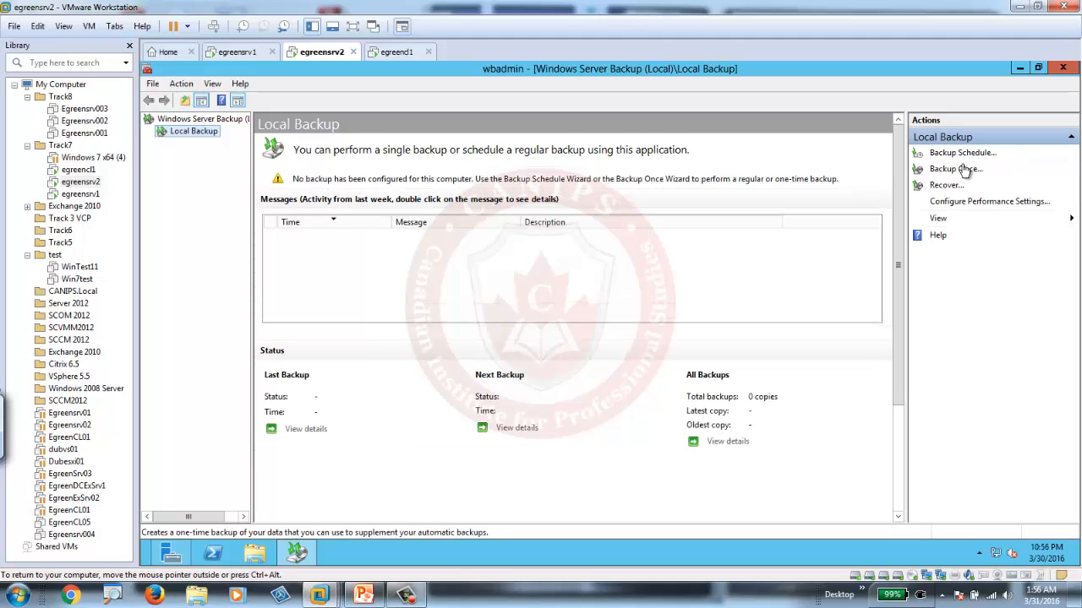
Start a new backup schedule for the local server with the Full server configuration.
click(961, 155)
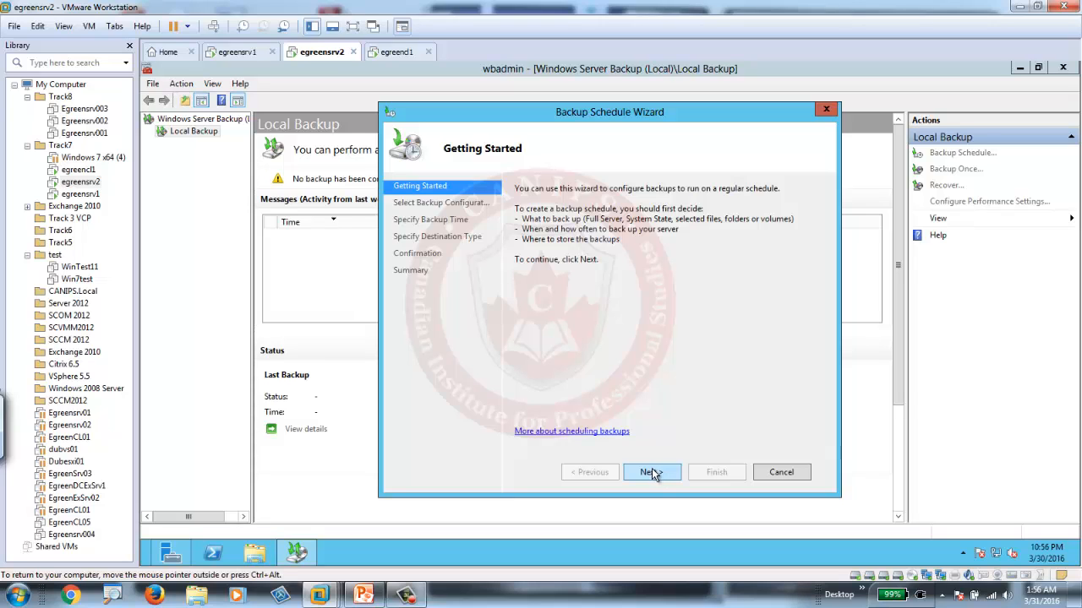
click(653, 471)
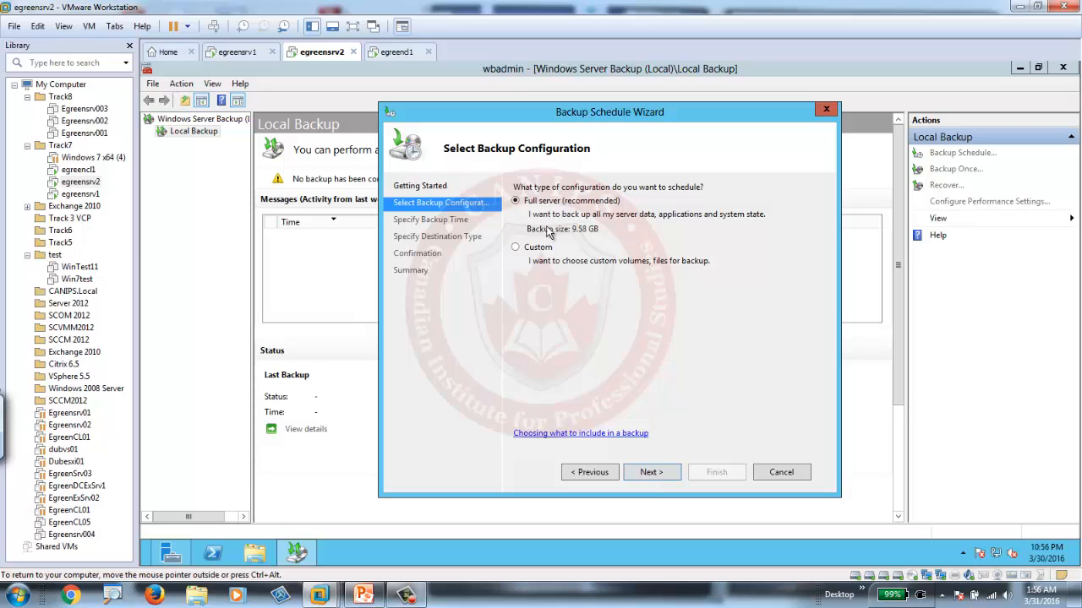
click(654, 476)
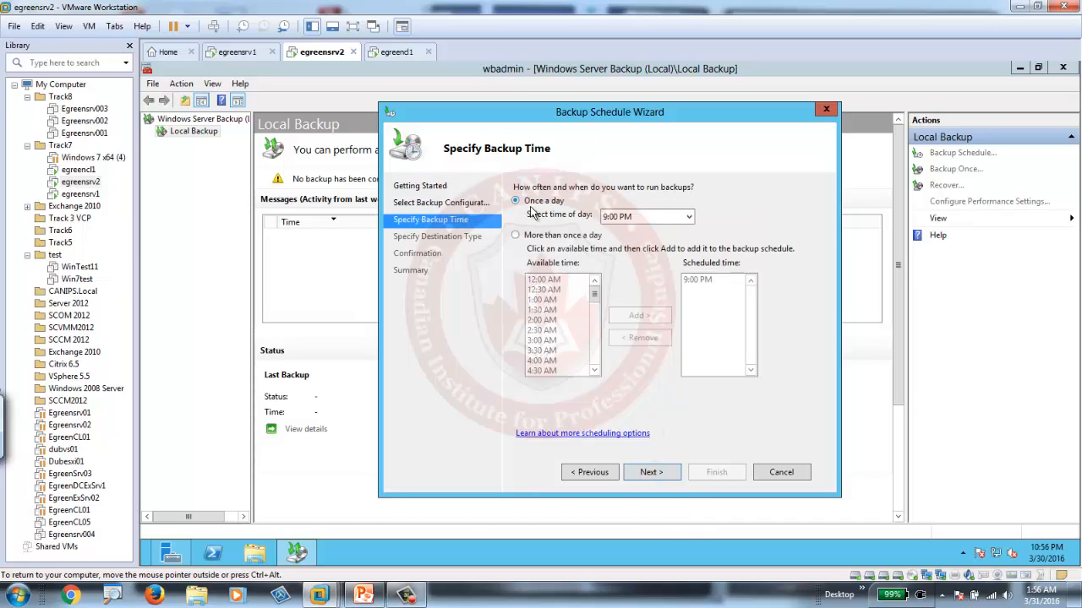
Schedule the backup once a day at 12:00 AM and continue to the destination type.
click(658, 218)
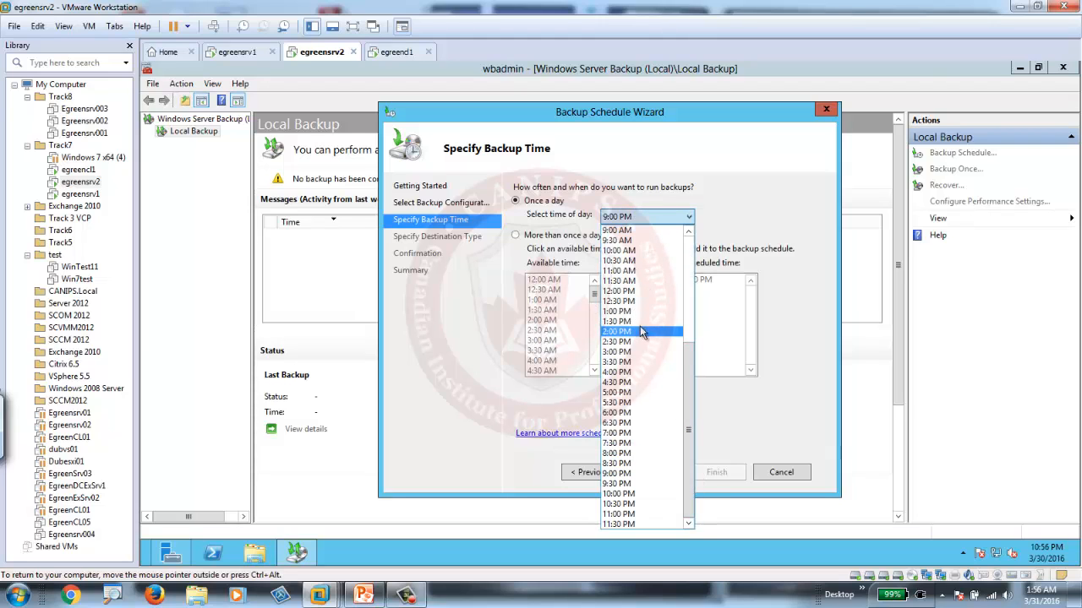
drag(691, 363, 690, 253)
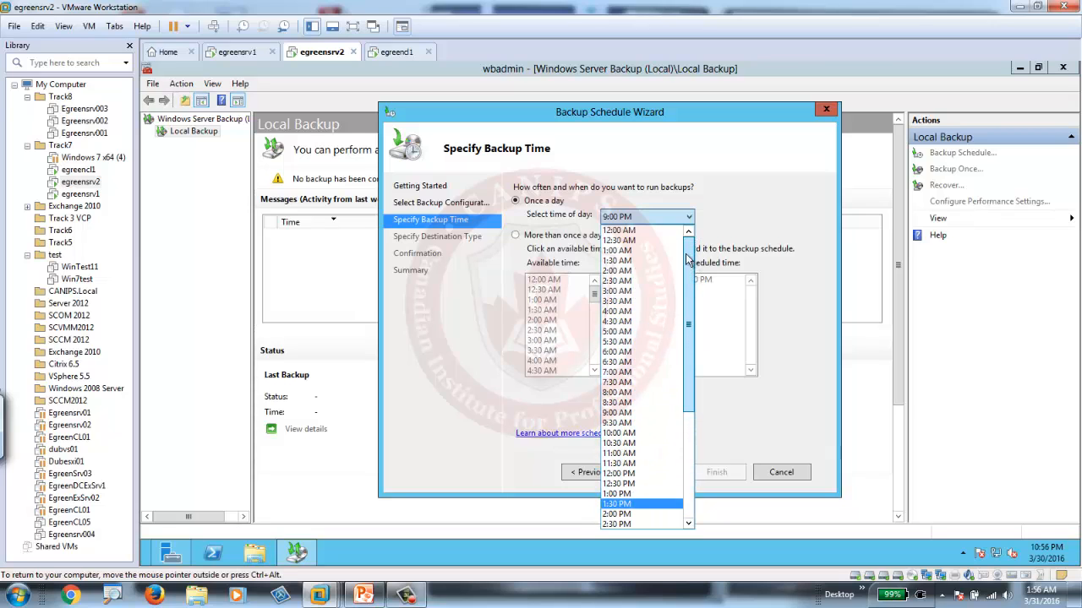
click(629, 230)
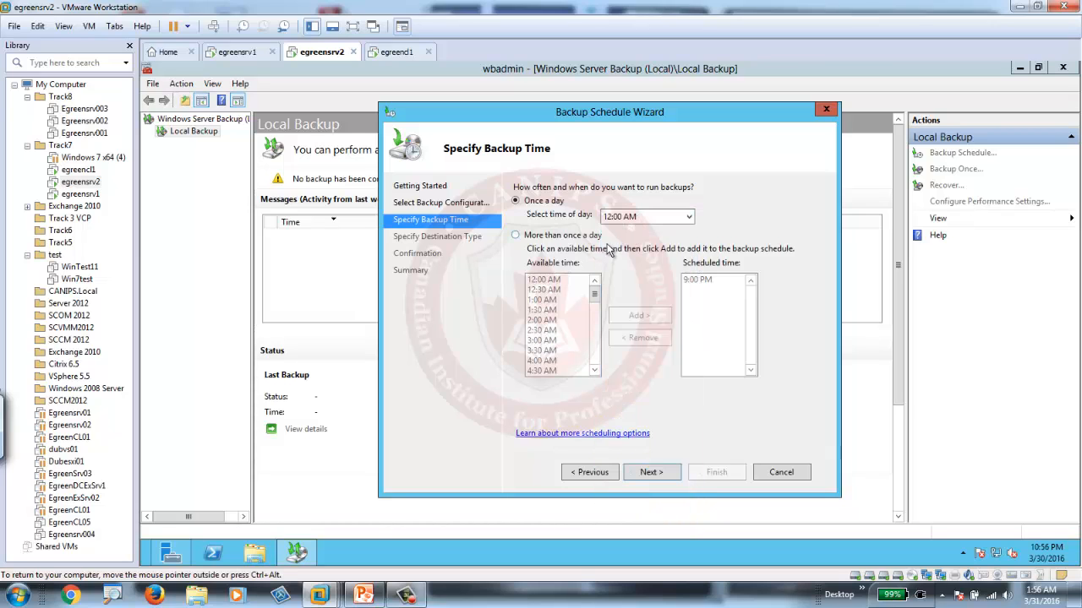
click(653, 473)
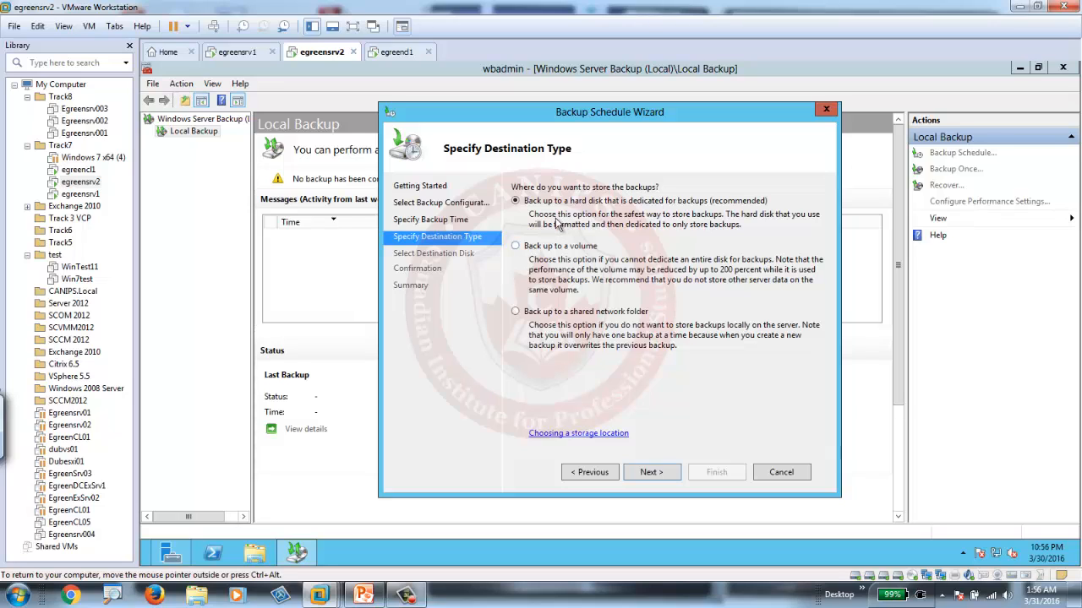
Add a new 60 GB virtual hard disk, split into multiple files, to the egreensrv2 virtual machine.
right_click(329, 57)
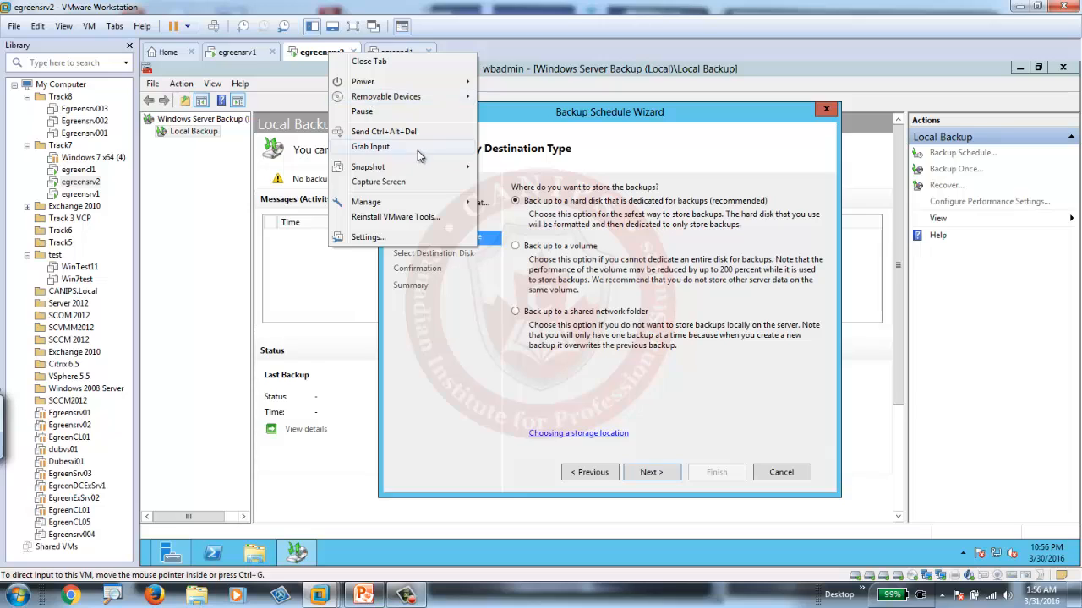
click(397, 238)
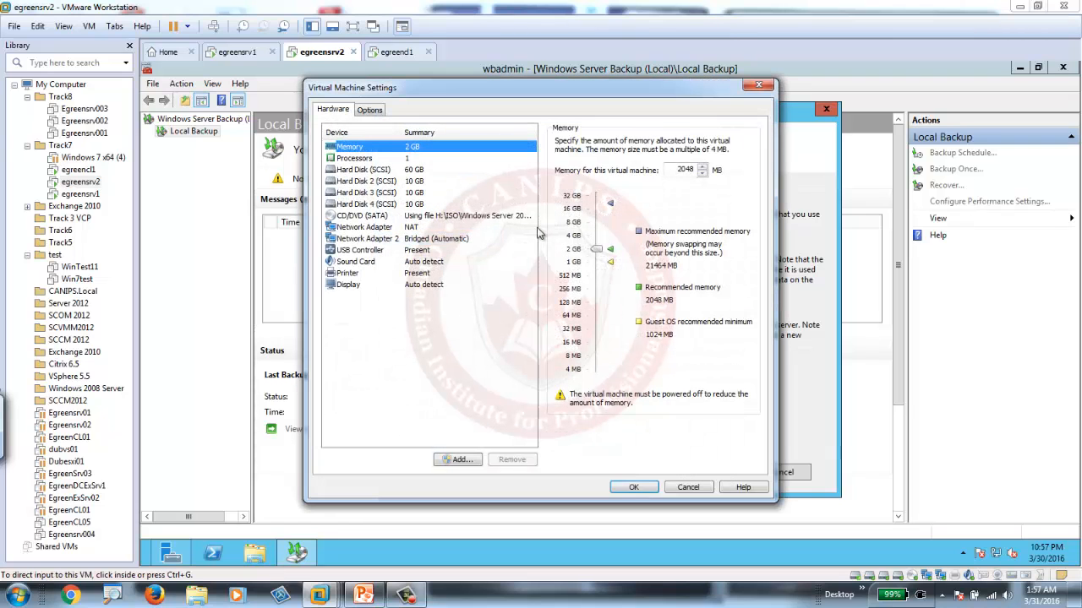
click(460, 461)
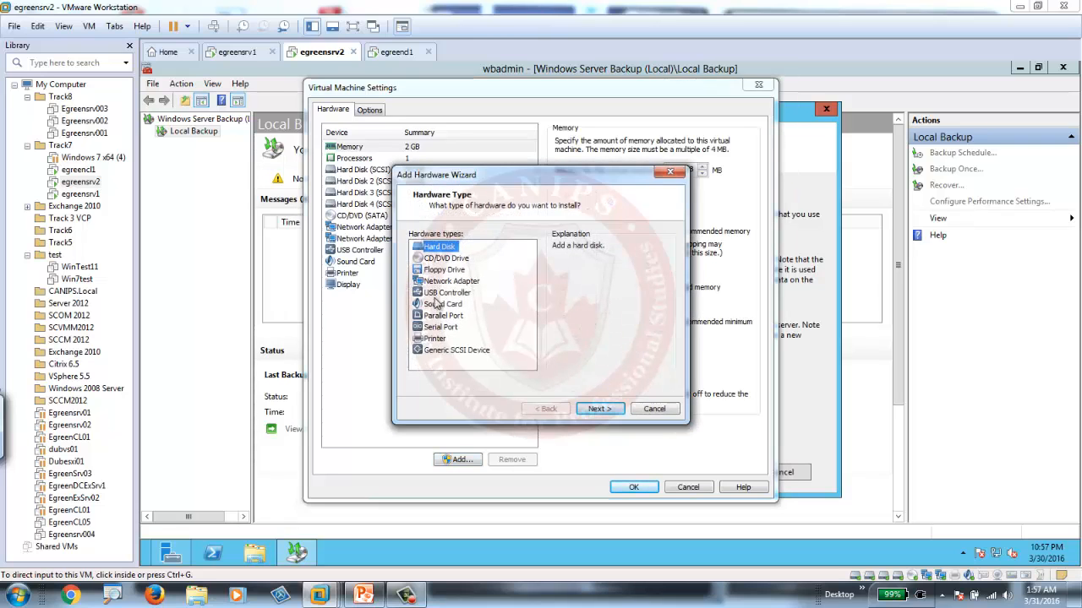
click(599, 409)
click(602, 412)
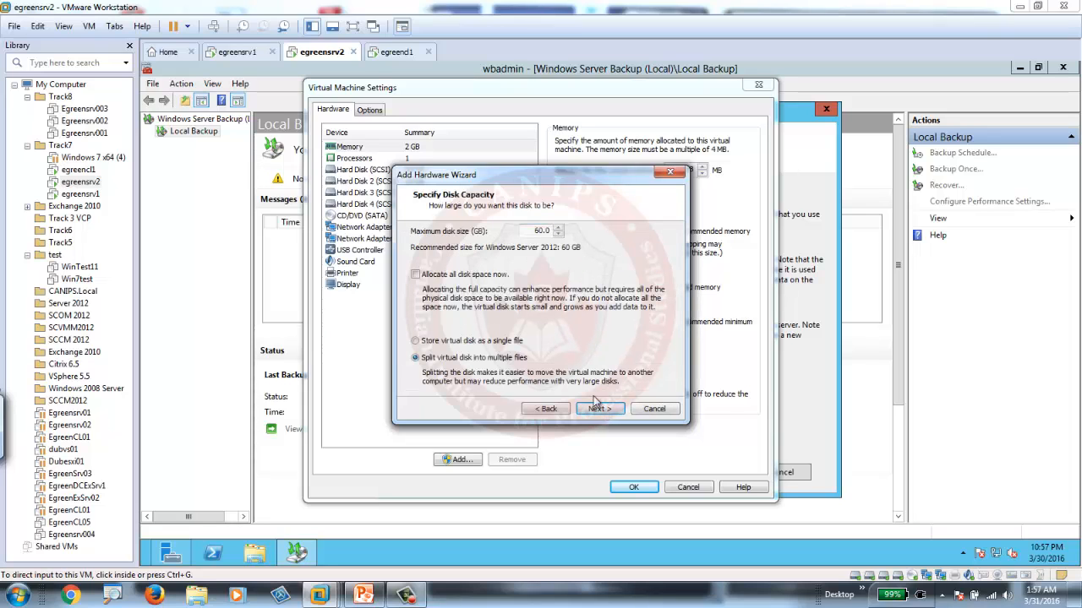
click(599, 410)
click(599, 410)
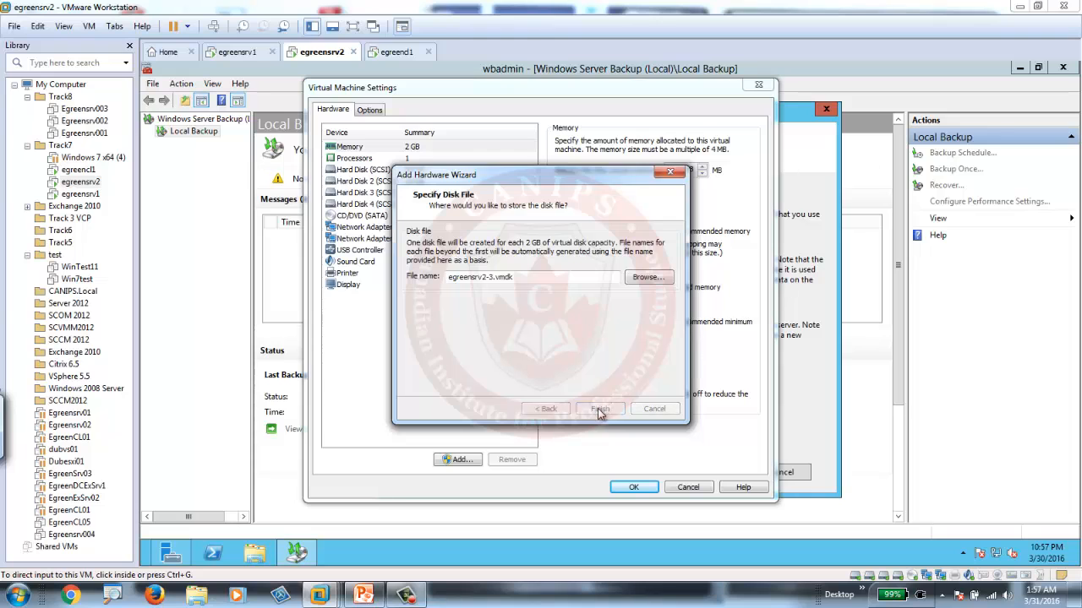
click(633, 489)
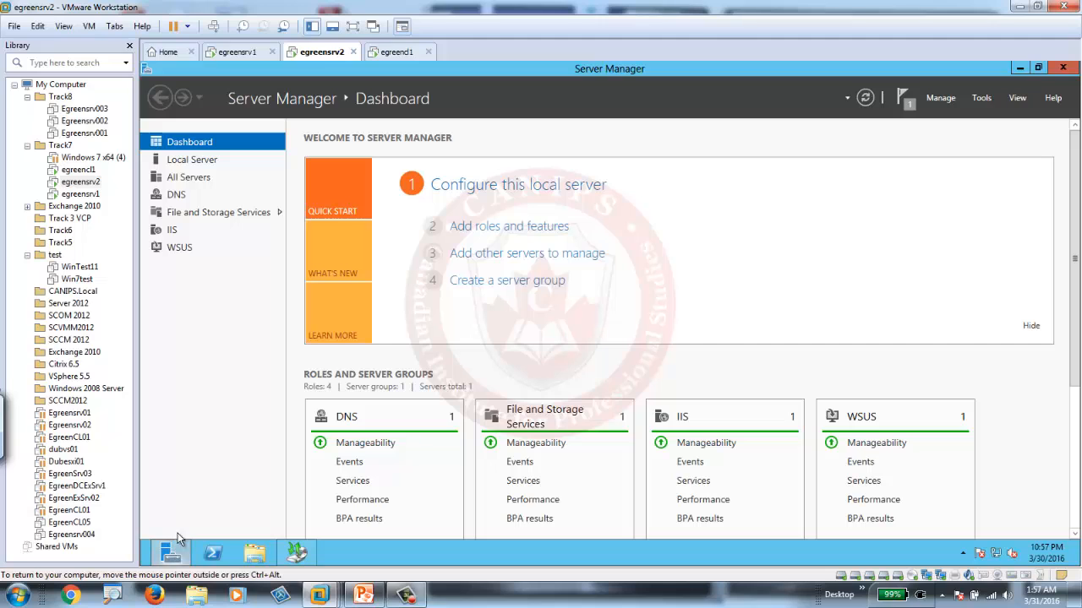
Bring the new offline 60 GB disk 9 on egreensrv2 online from the File and Storage Services disk list.
click(202, 212)
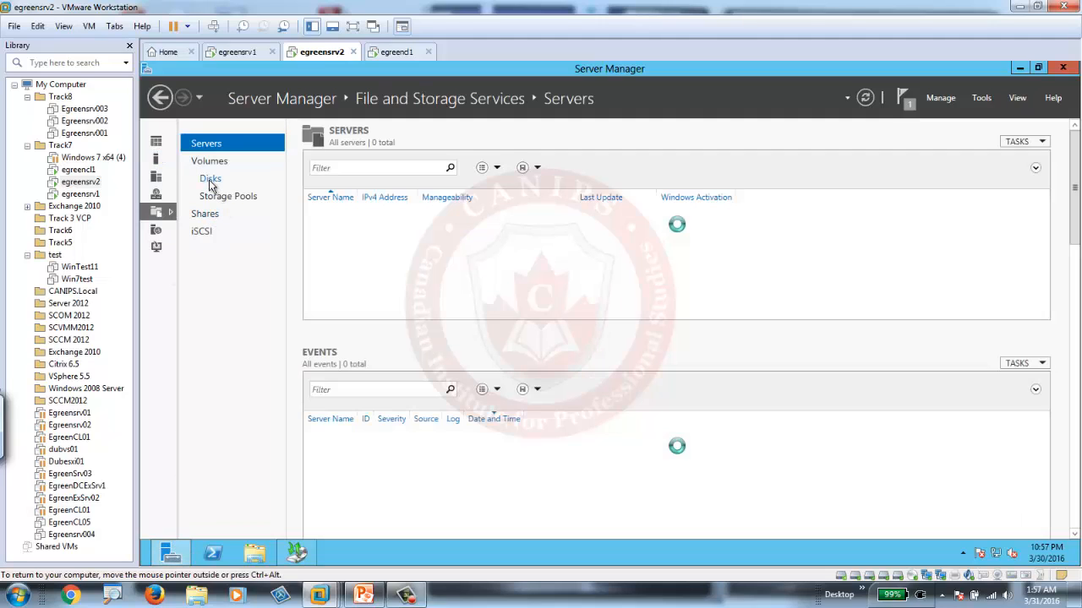
click(213, 186)
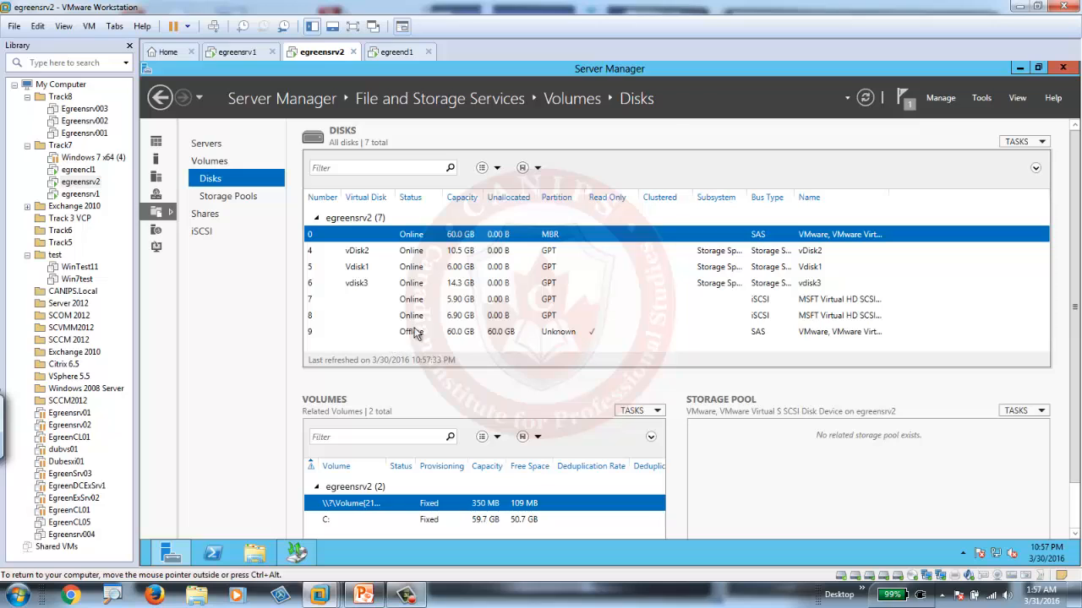
click(446, 337)
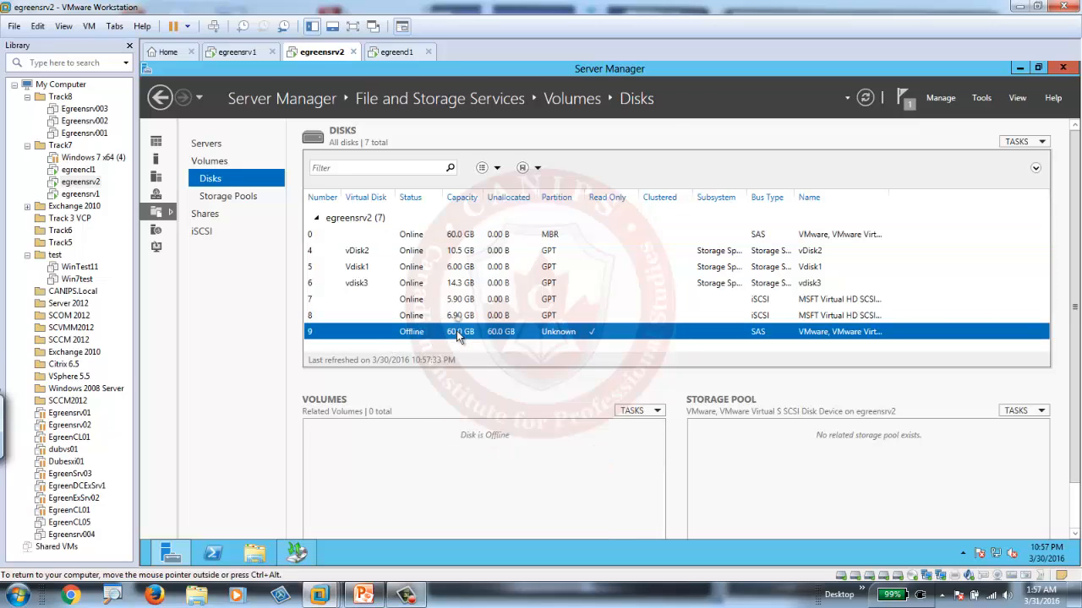
right_click(456, 334)
click(512, 359)
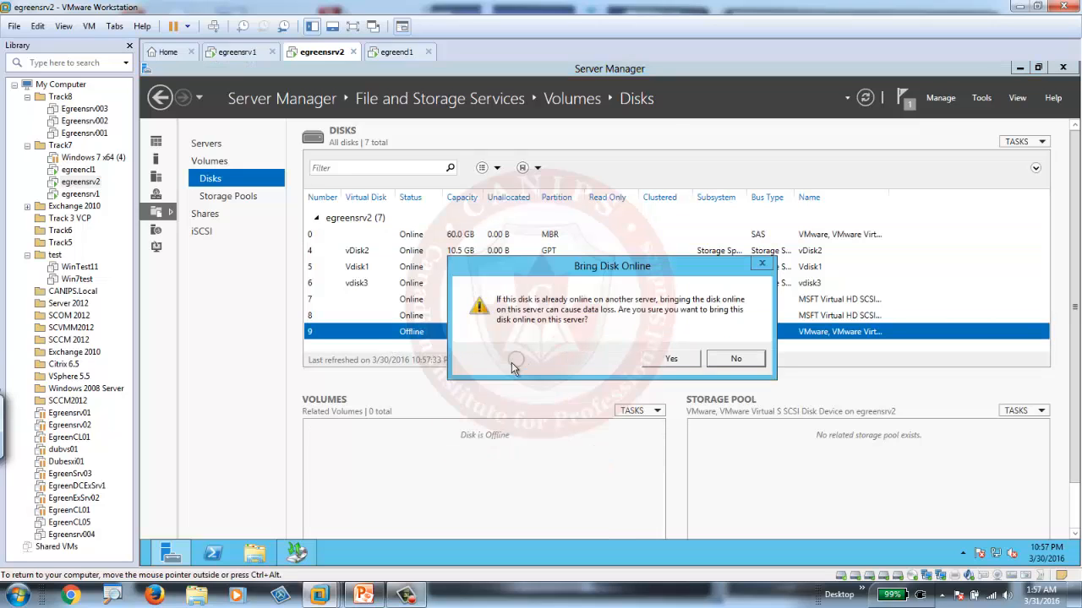
click(671, 359)
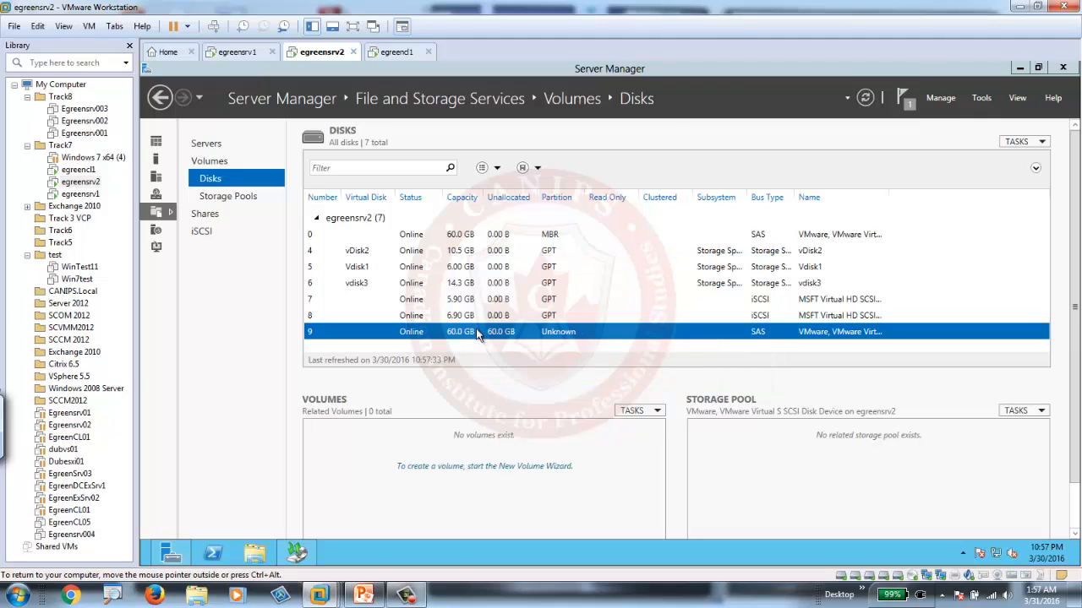
Start a new volume on disk 9, initialized as GPT, with the full 60 GB size and the default drive letter.
right_click(480, 334)
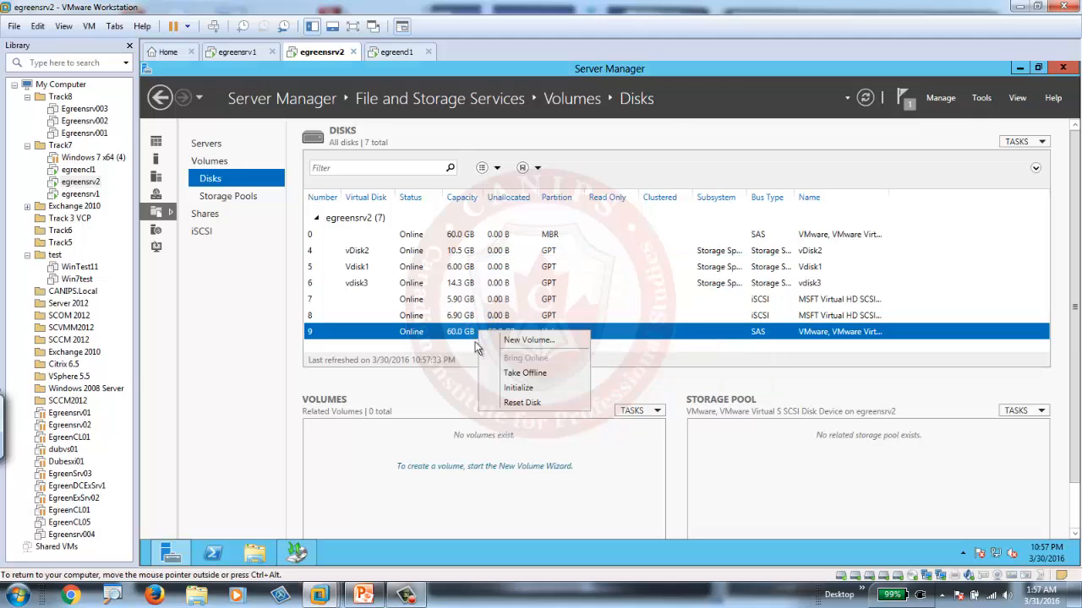
click(529, 340)
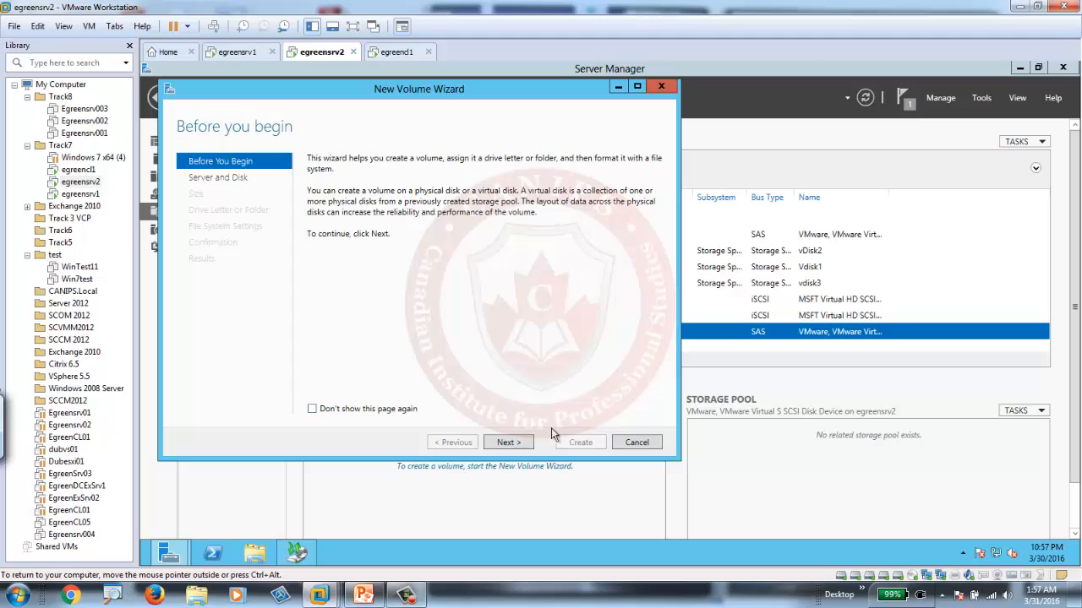
click(507, 442)
click(507, 443)
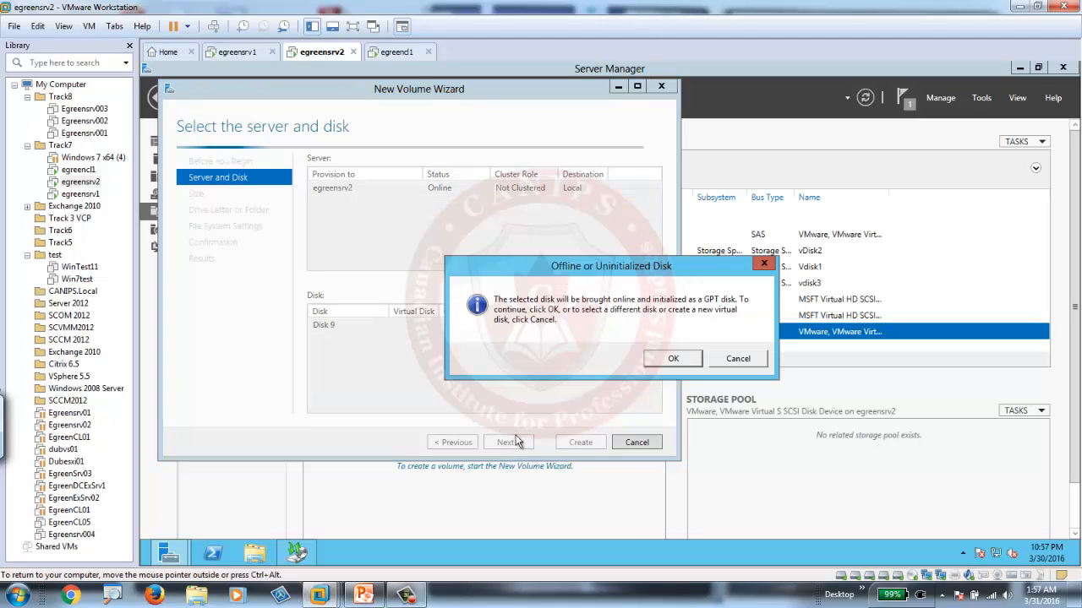
click(667, 358)
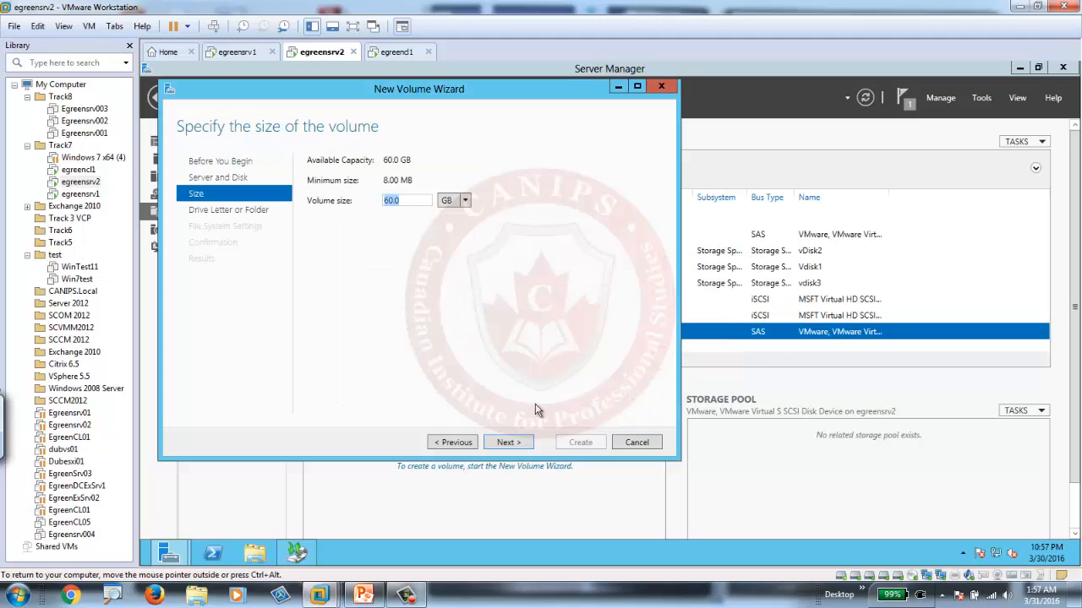
click(508, 443)
click(508, 443)
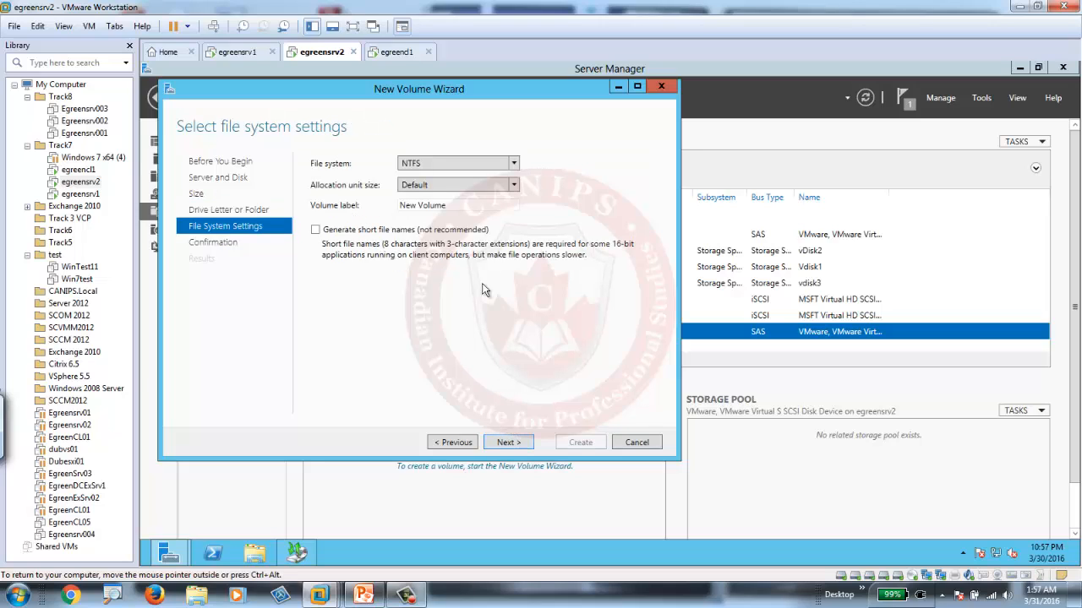
Label the NTFS volume Backup Disk, create it and close the New Volume Wizard.
triple_click(457, 206)
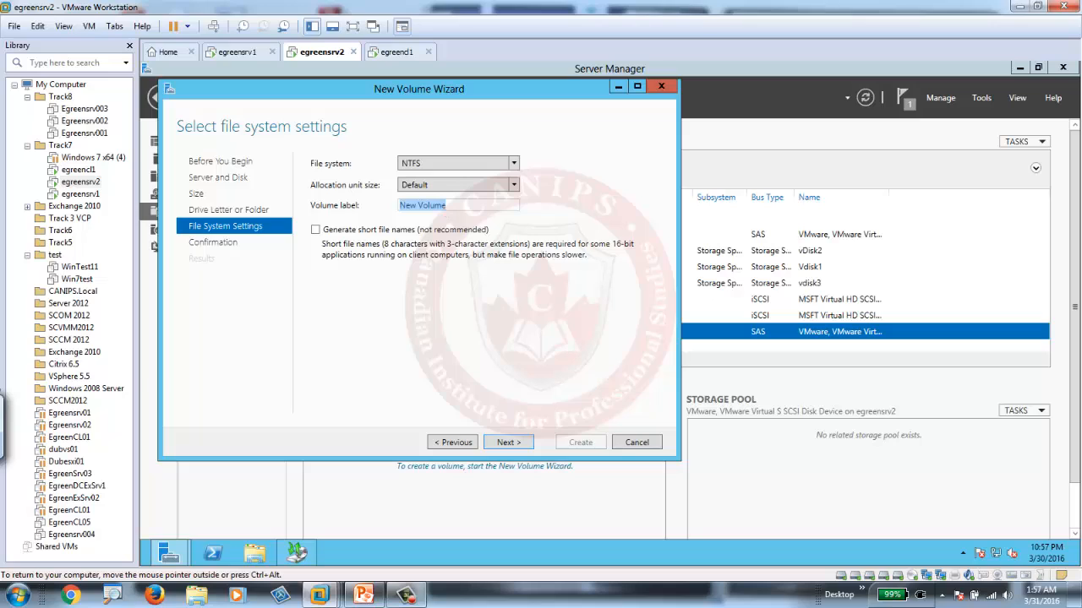
text(Backup Disk)
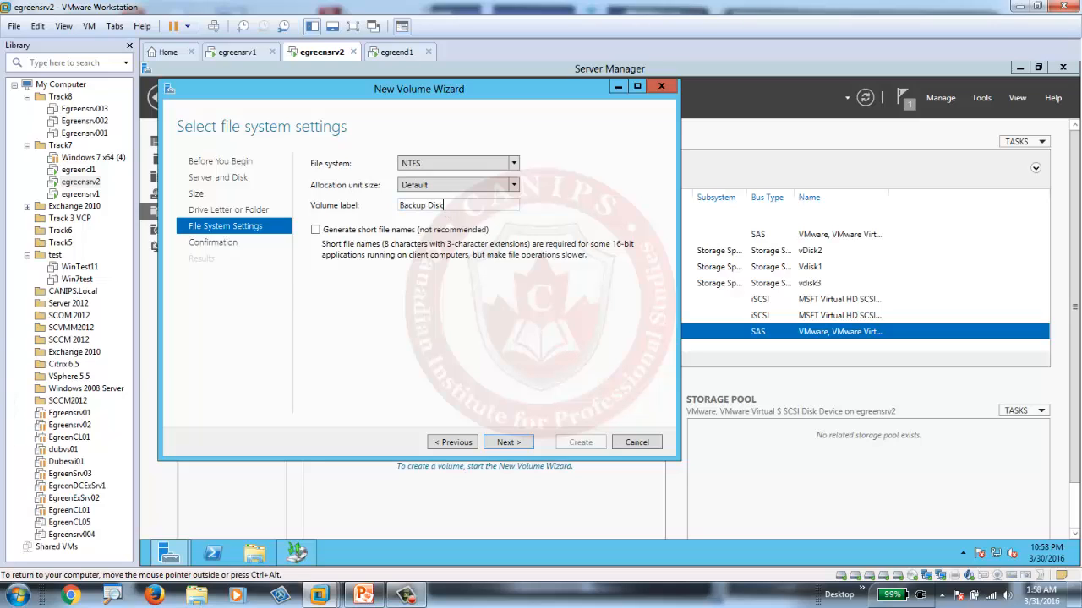
click(508, 442)
click(580, 442)
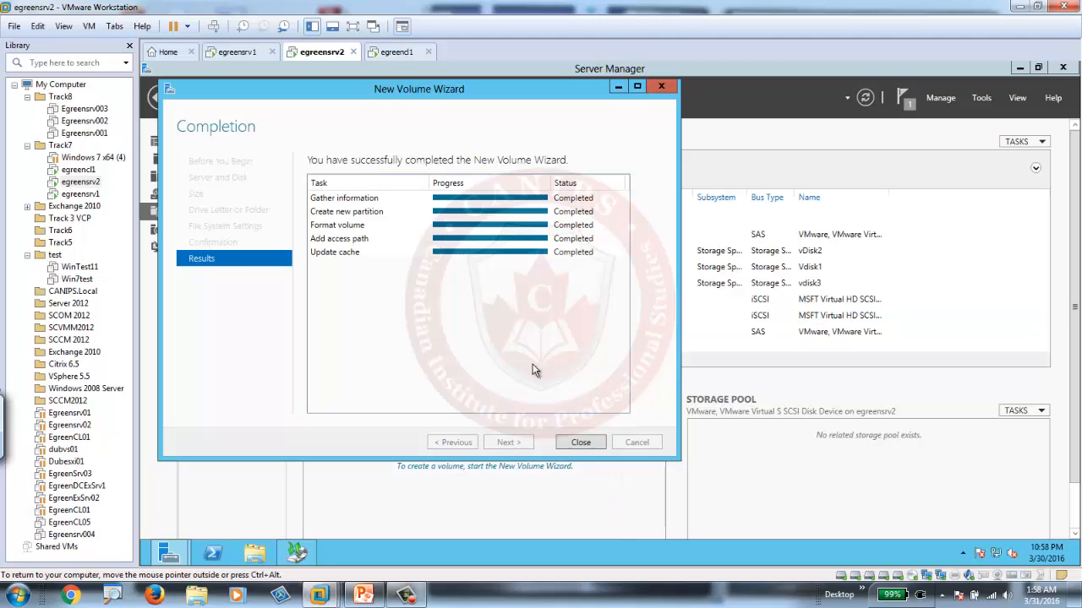
click(580, 442)
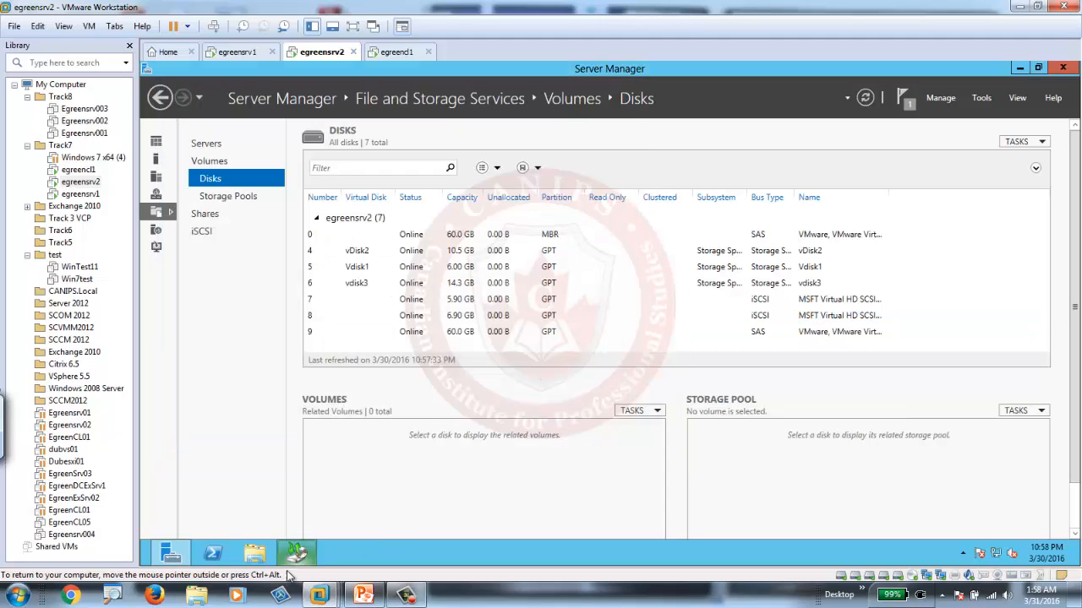
Check the server's drives in File Explorer for the new Backup Disk volume, and return to the backup schedule.
click(256, 553)
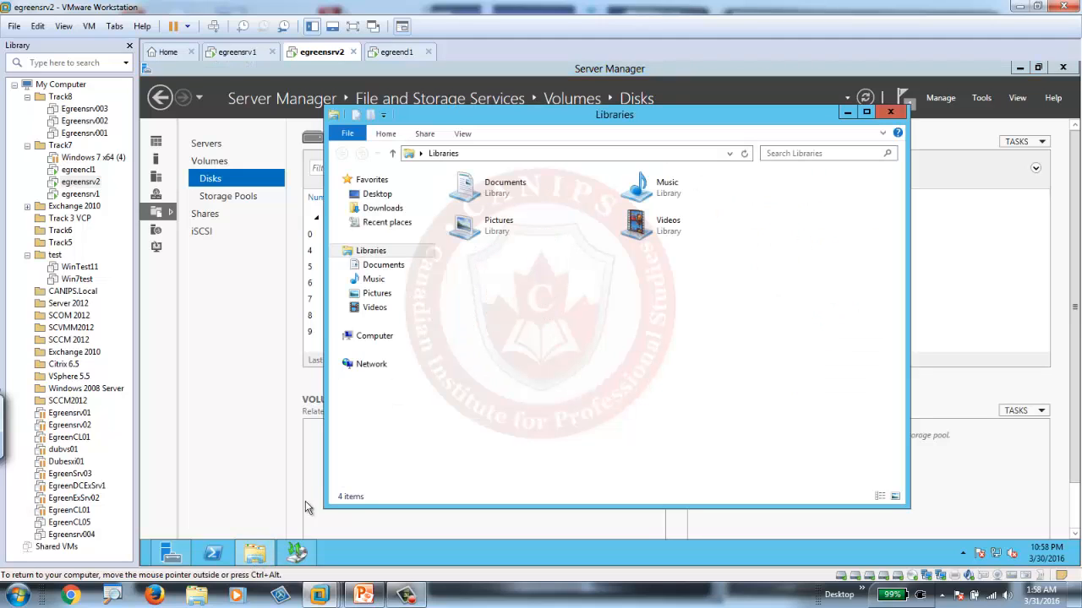
click(374, 337)
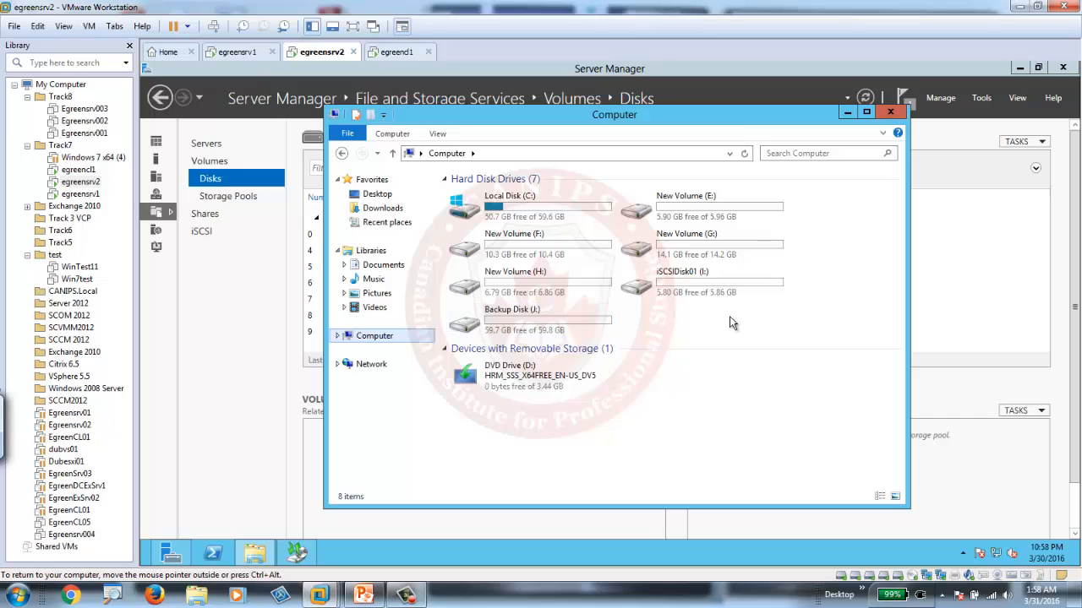
click(945, 308)
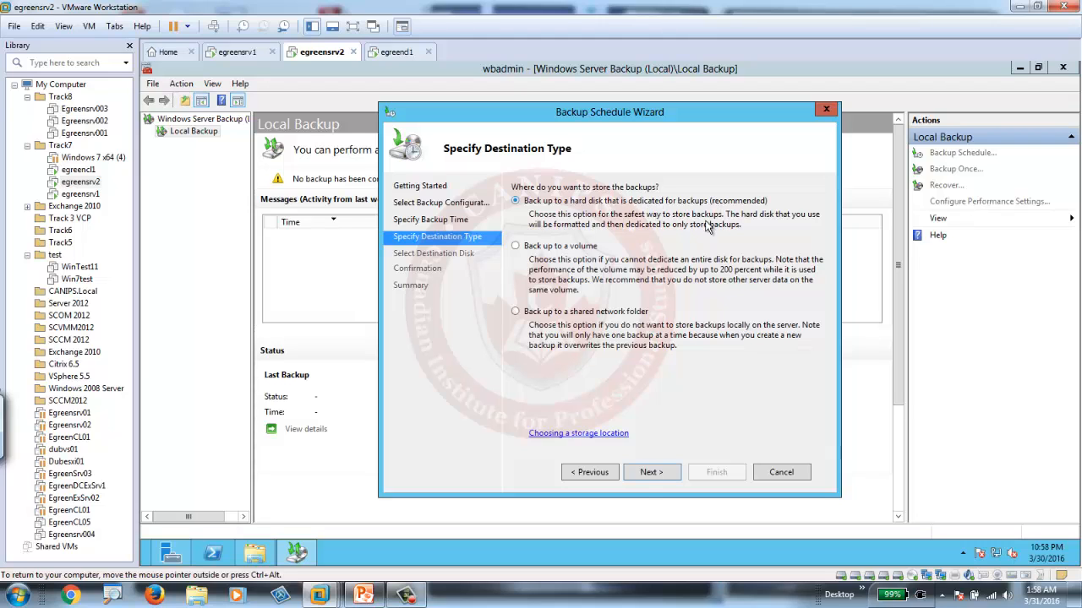
Try to find the new disk among all available disks for a dedicated backup destination.
click(649, 473)
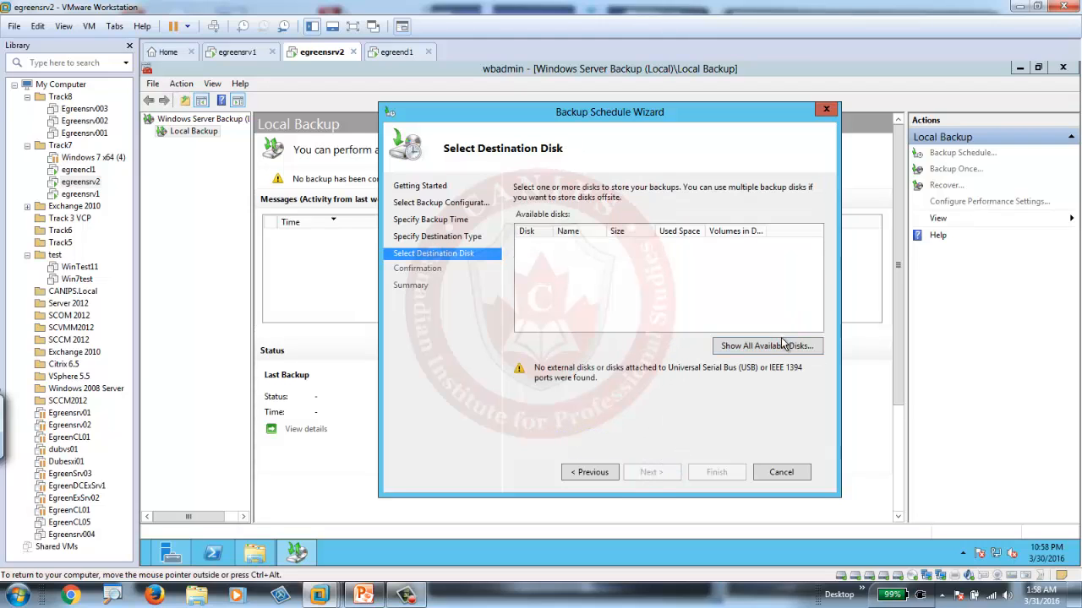
click(768, 348)
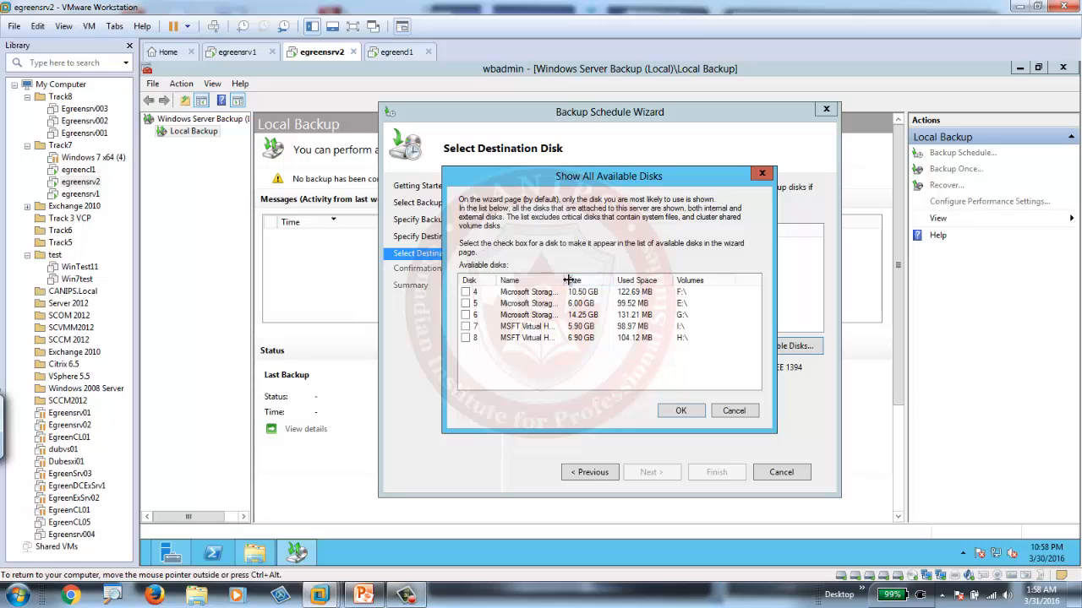
drag(568, 279, 598, 280)
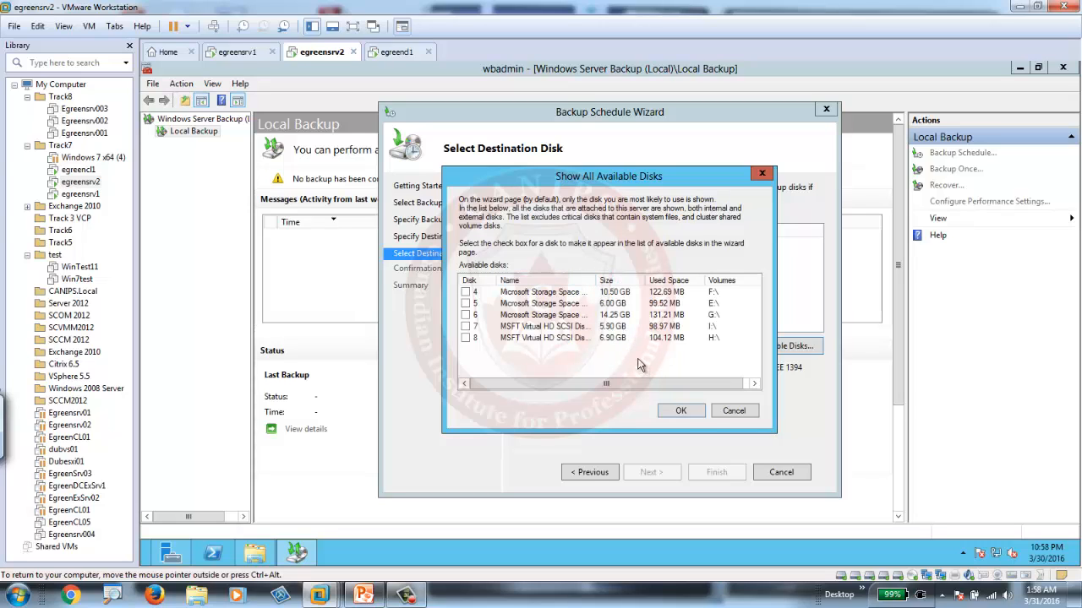
click(732, 412)
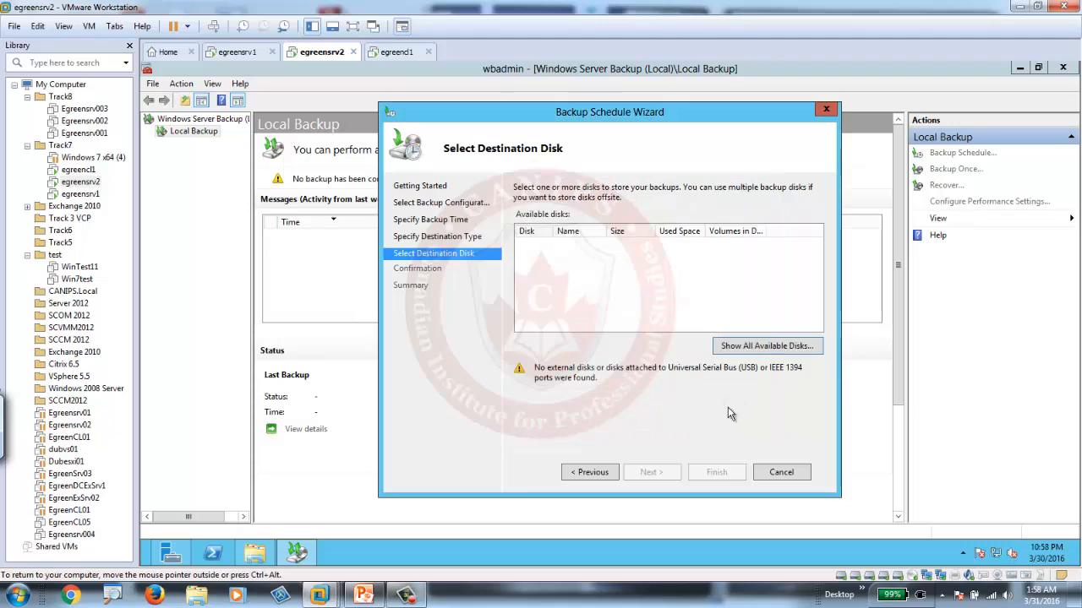
Try to find the new volume under the back up to a volume destination, and cancel the backup schedule.
click(576, 472)
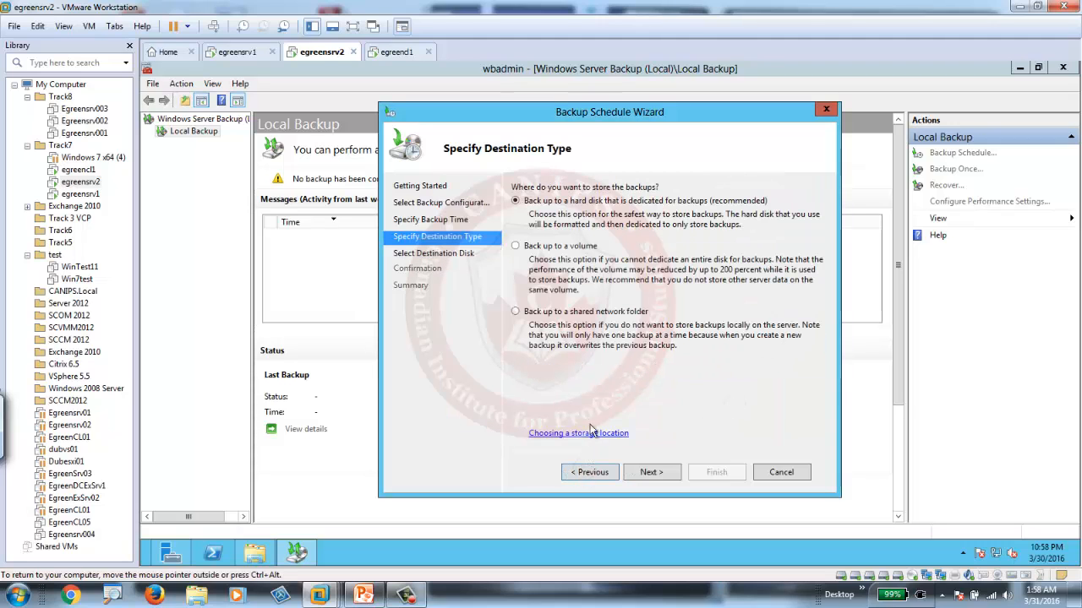
click(547, 248)
click(651, 472)
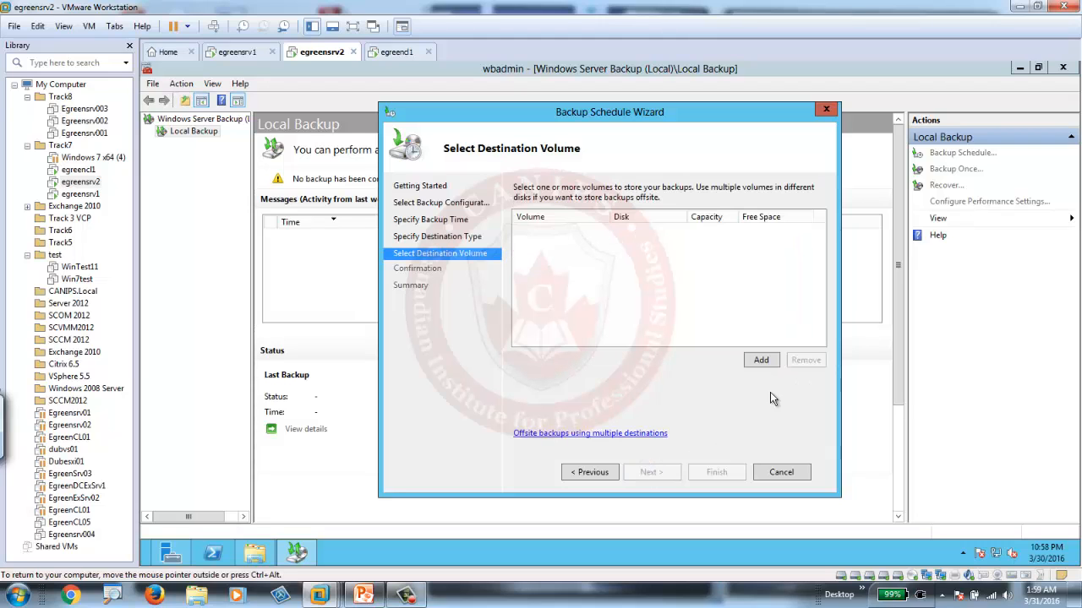
click(765, 362)
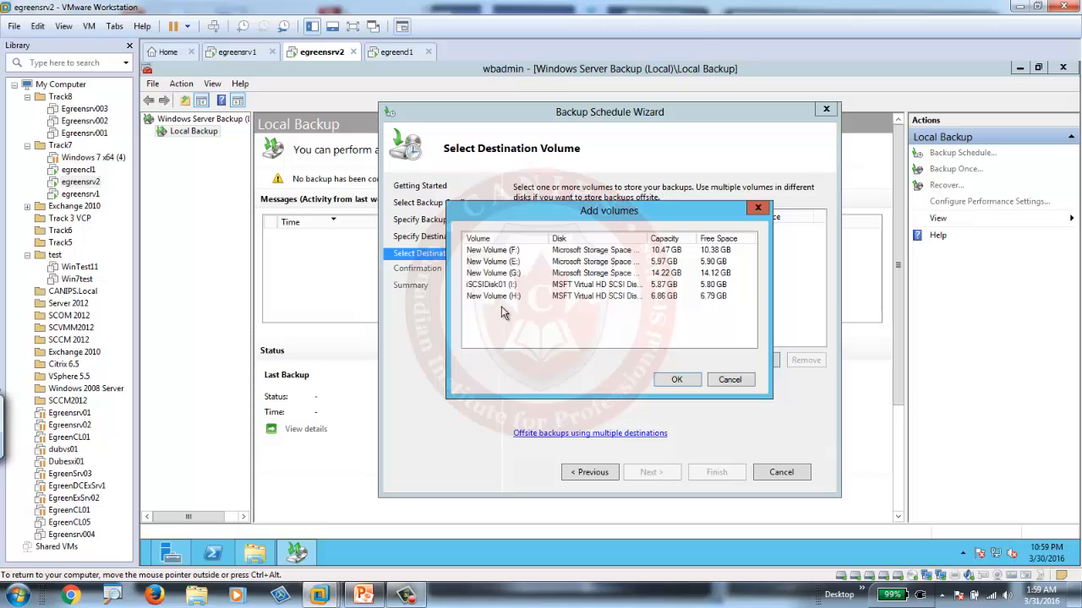
double_click(647, 241)
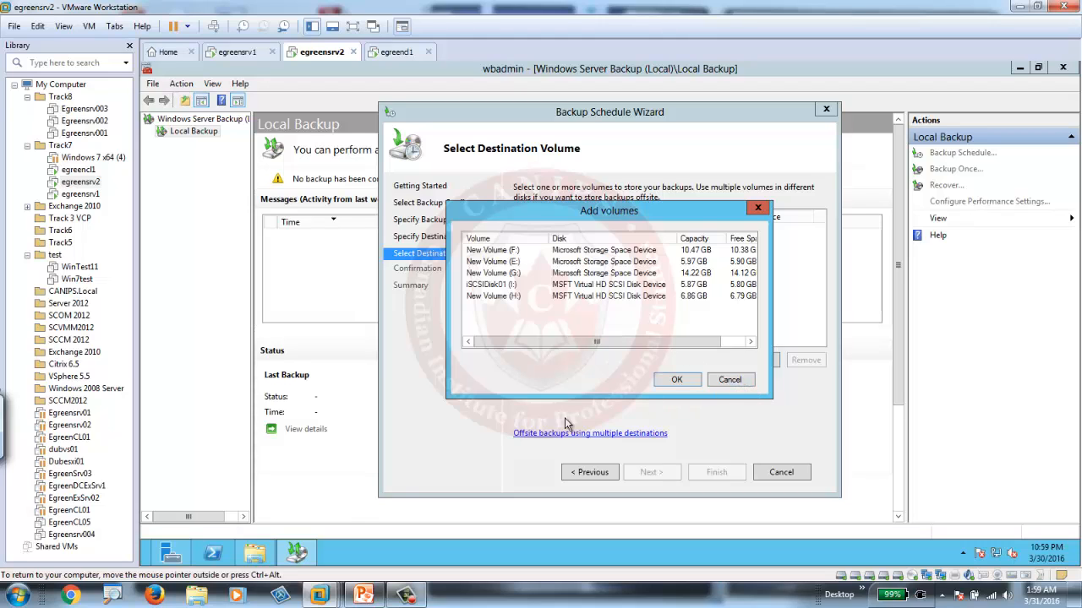
click(728, 379)
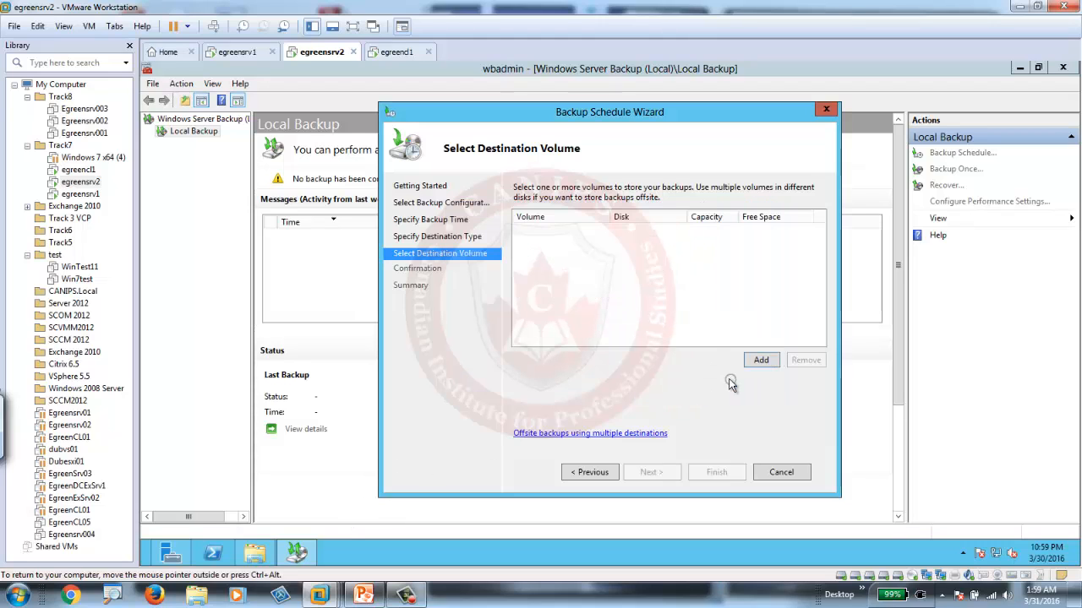
click(775, 473)
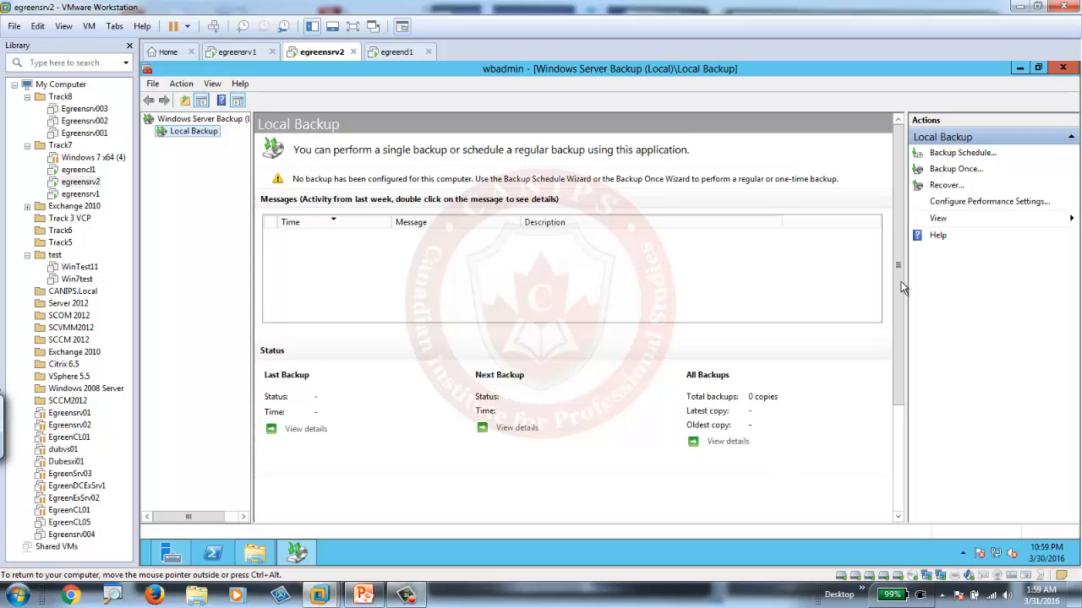
Start the backup schedule again with the Full server configuration, running once a day at 12:00 AM.
click(961, 154)
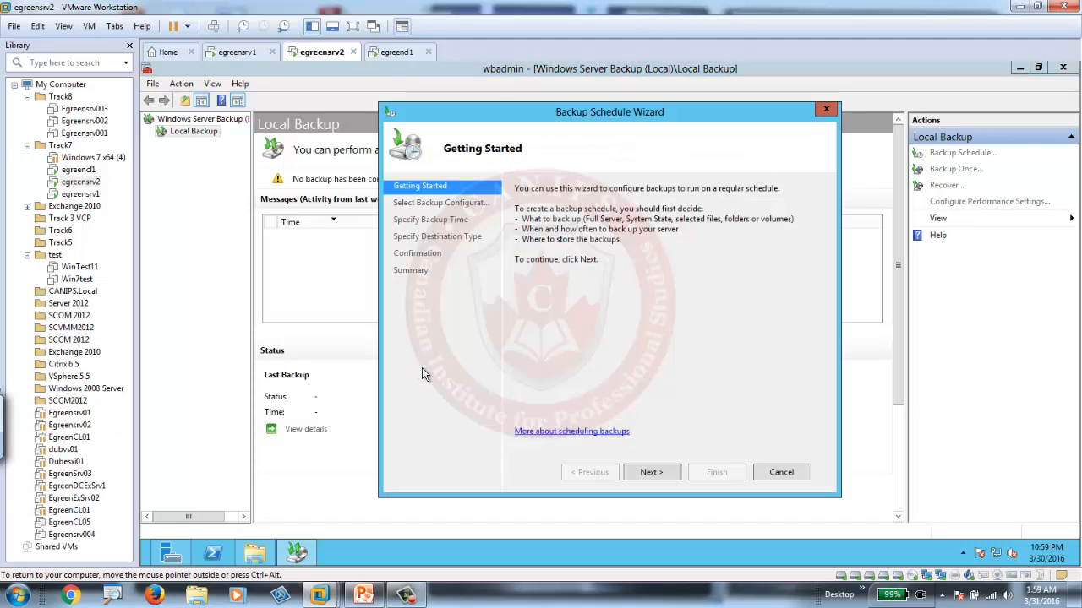
click(652, 473)
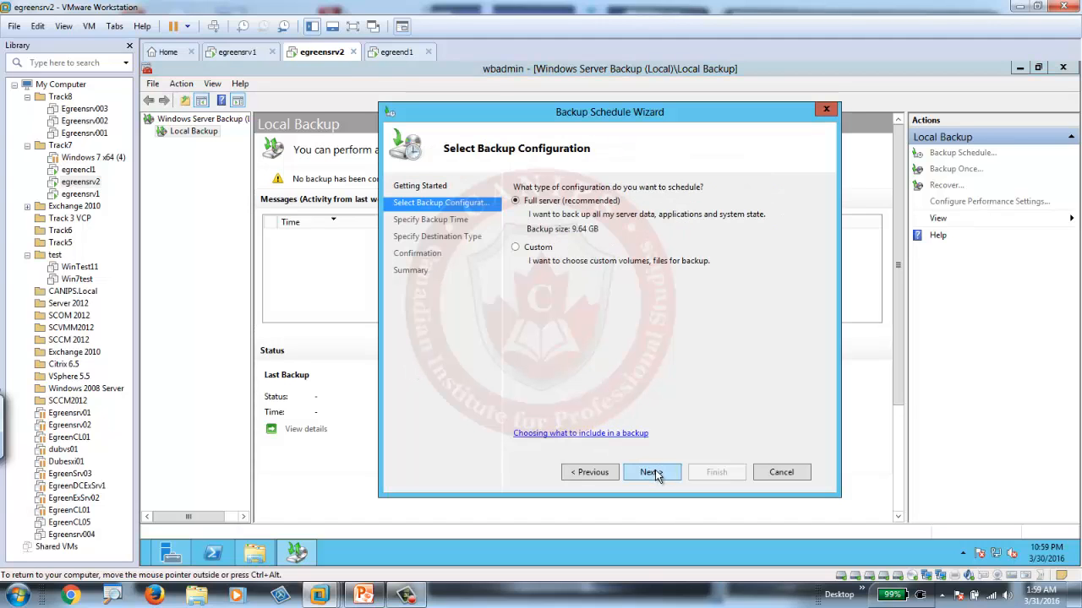
click(653, 474)
click(690, 217)
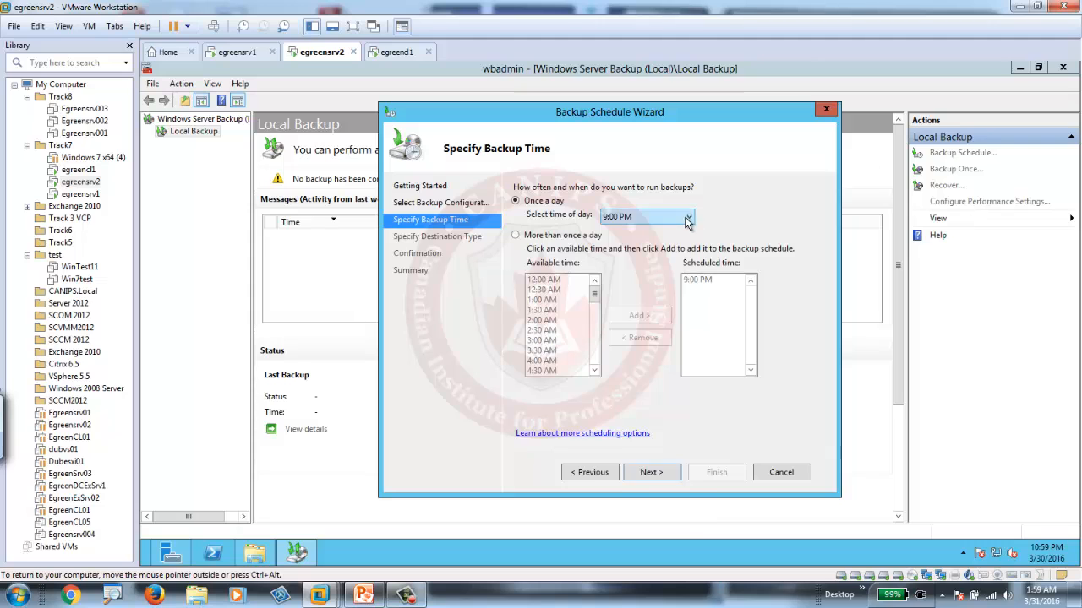
scroll(693, 384, up, 6)
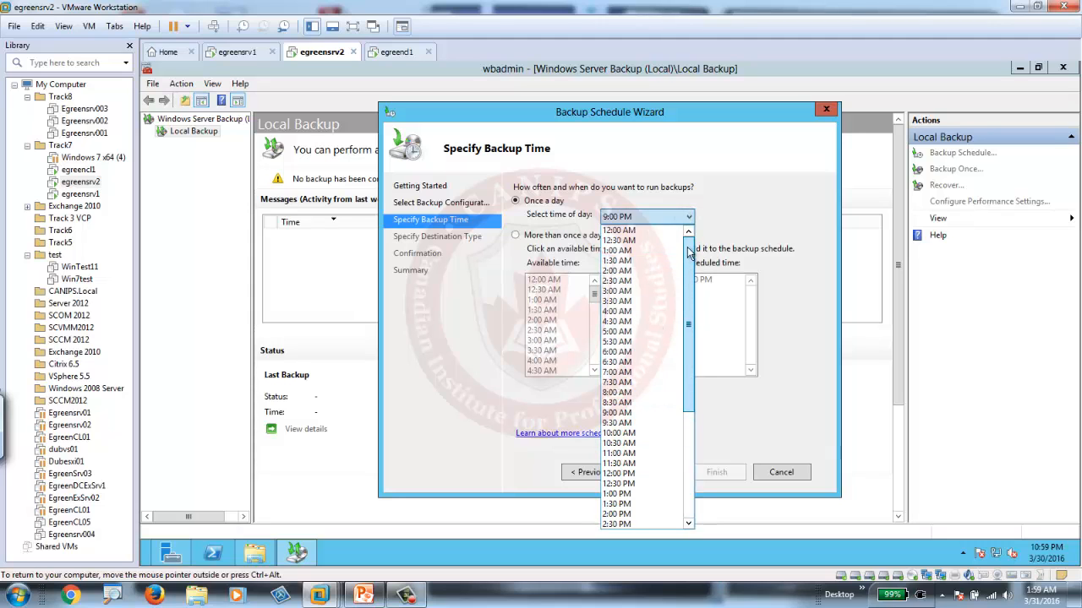
click(619, 231)
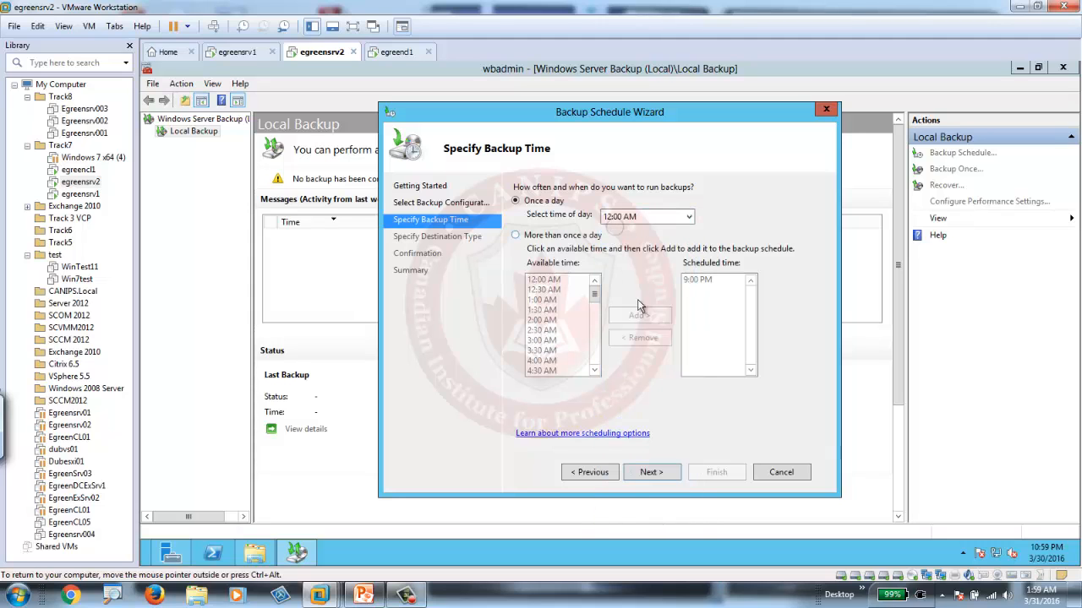
click(648, 473)
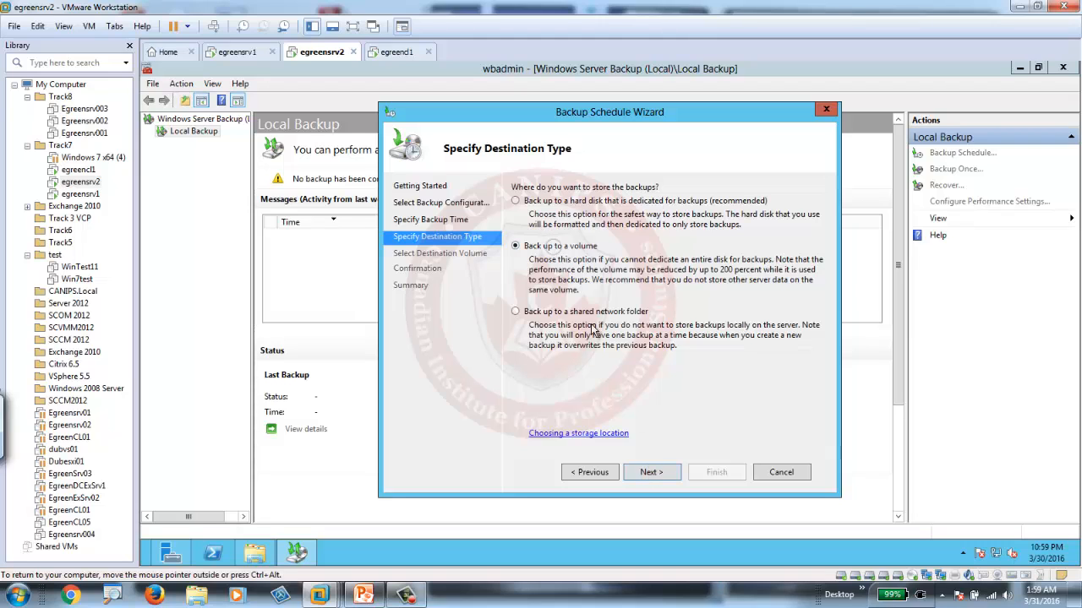
Add the Backup Disk (J:) volume as the schedule's backup destination and exclude it from the items to be backed up.
click(660, 472)
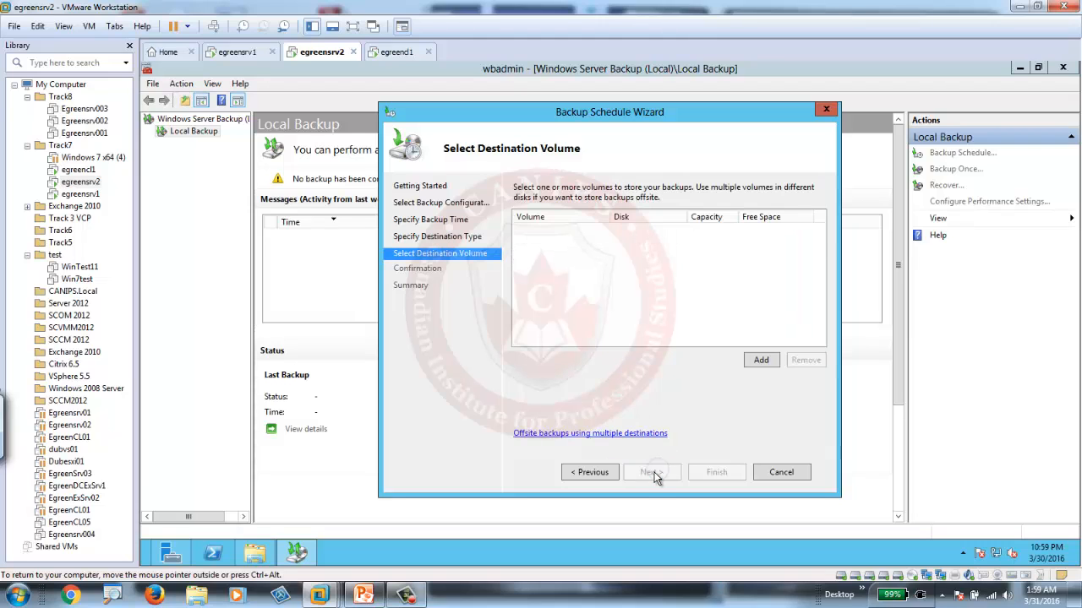
click(760, 360)
click(498, 309)
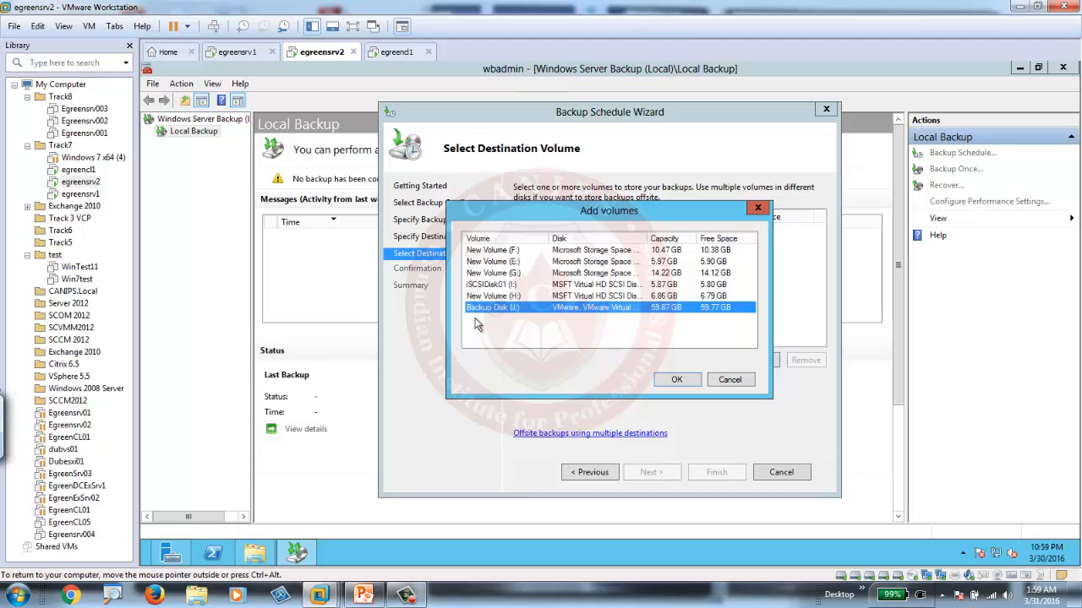
click(678, 380)
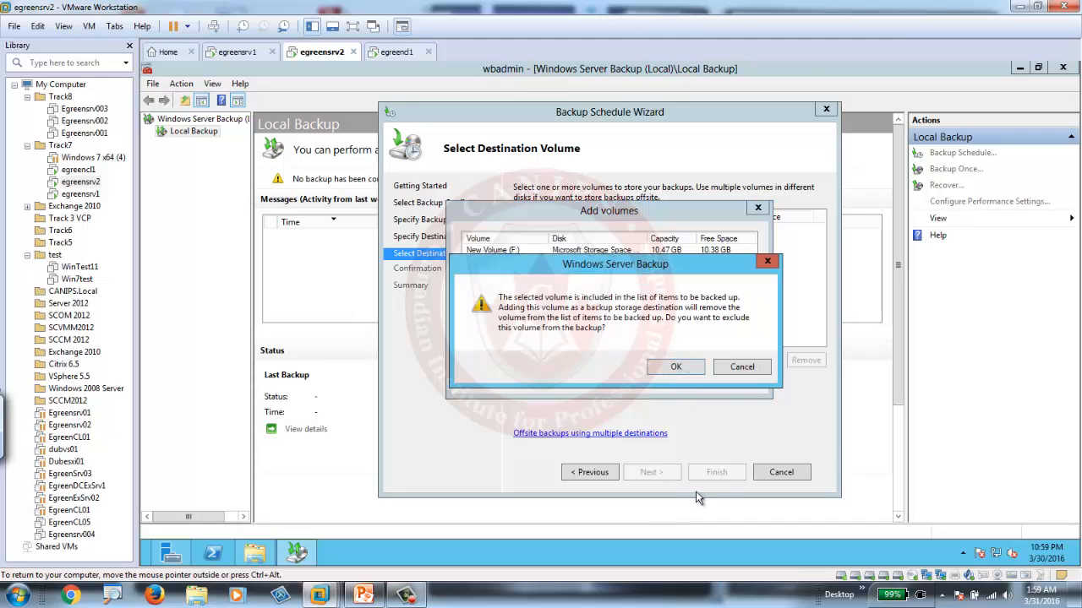
click(682, 369)
Create the backup schedule and review its next backup, settings and destination usage on the Local Backup page.
click(648, 473)
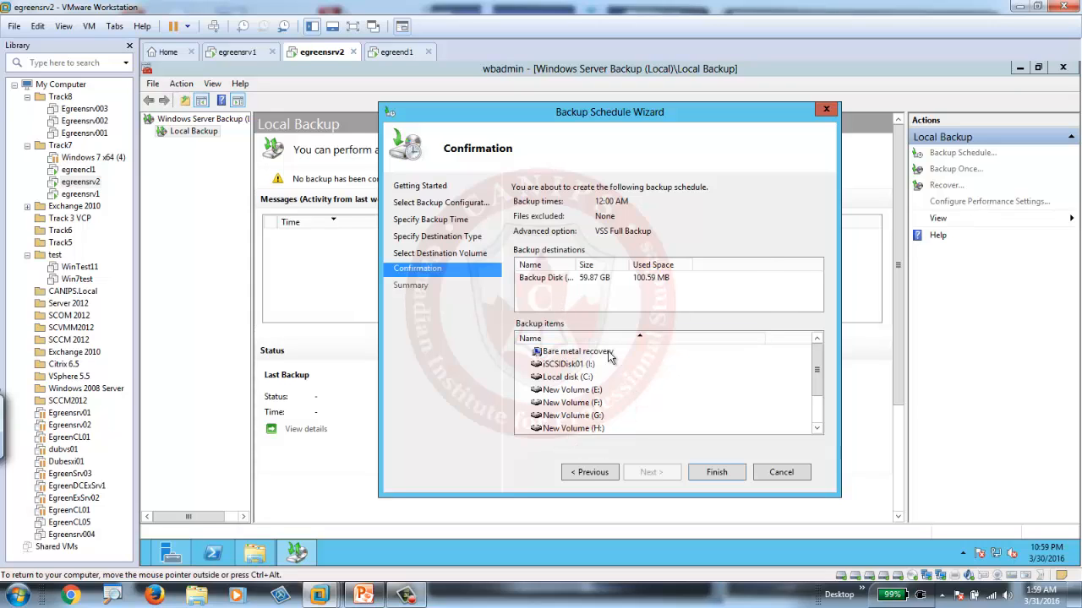
click(713, 473)
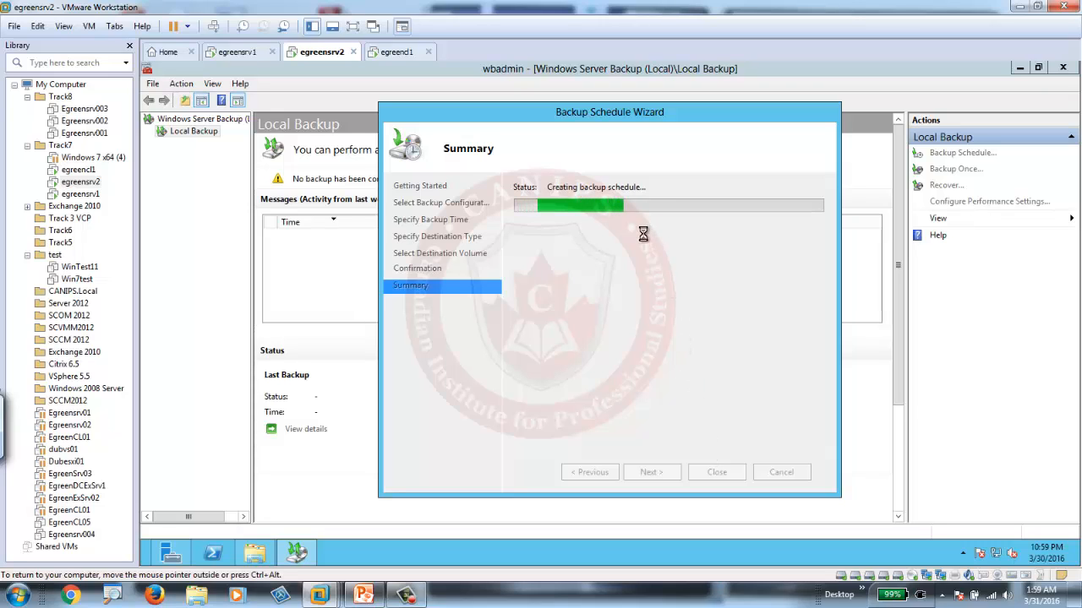
click(716, 473)
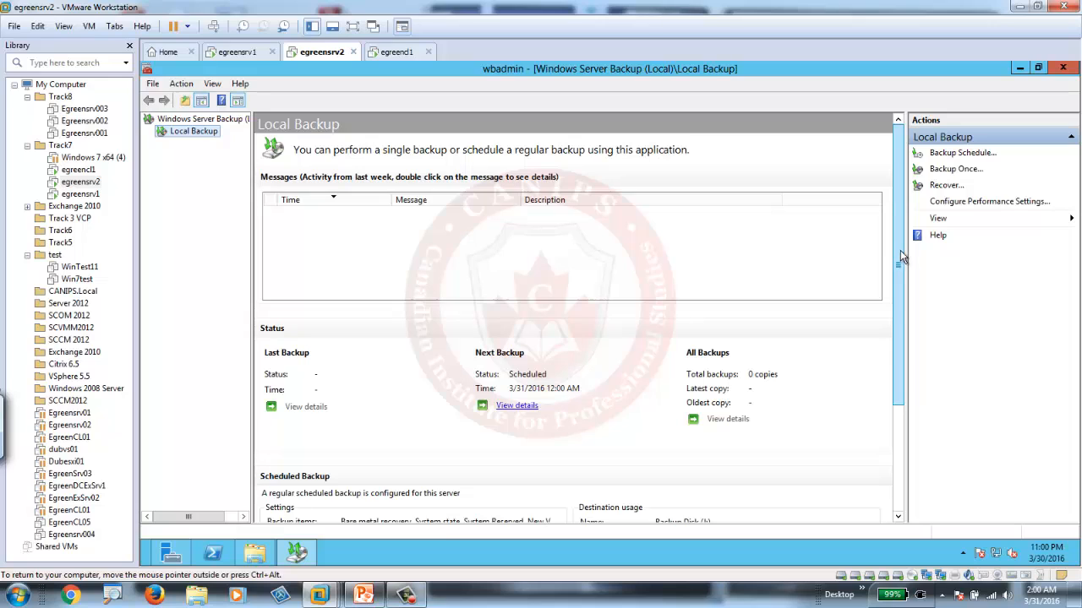
drag(900, 250, 897, 360)
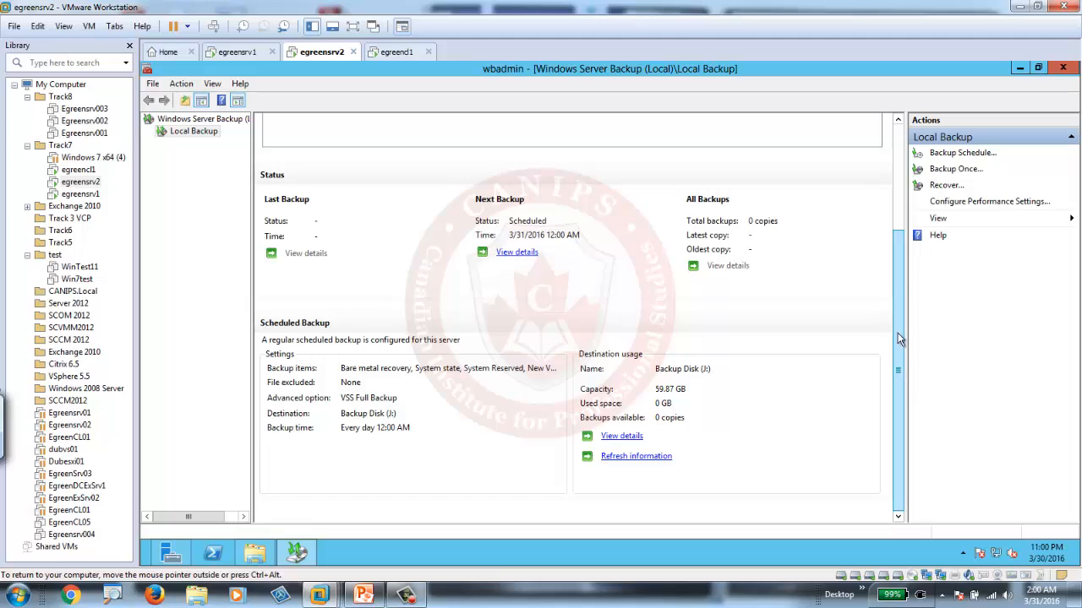
drag(898, 338, 918, 251)
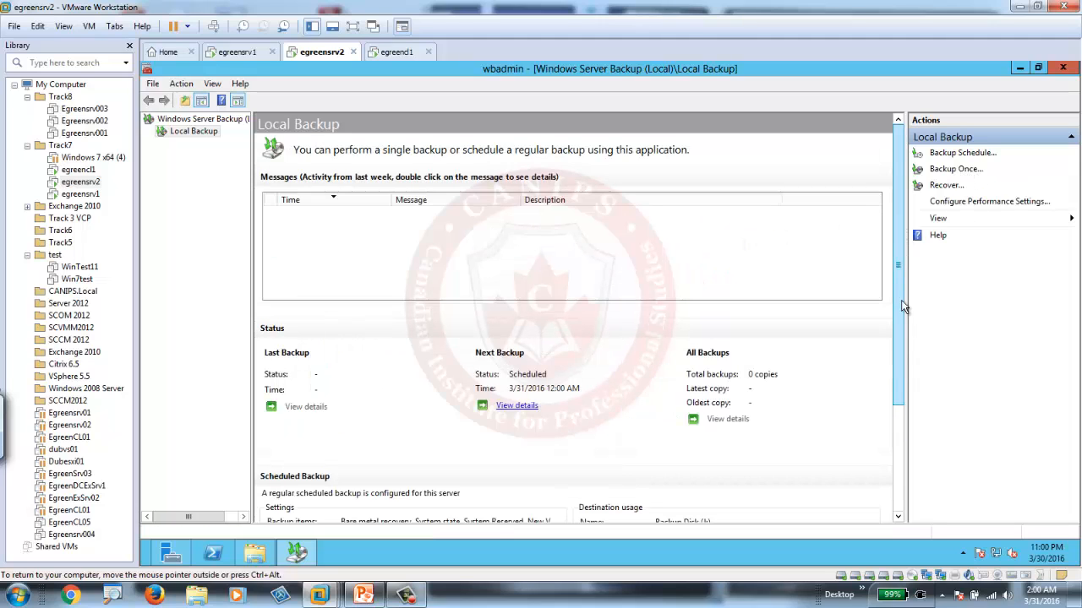
scroll(899, 346, down, 3)
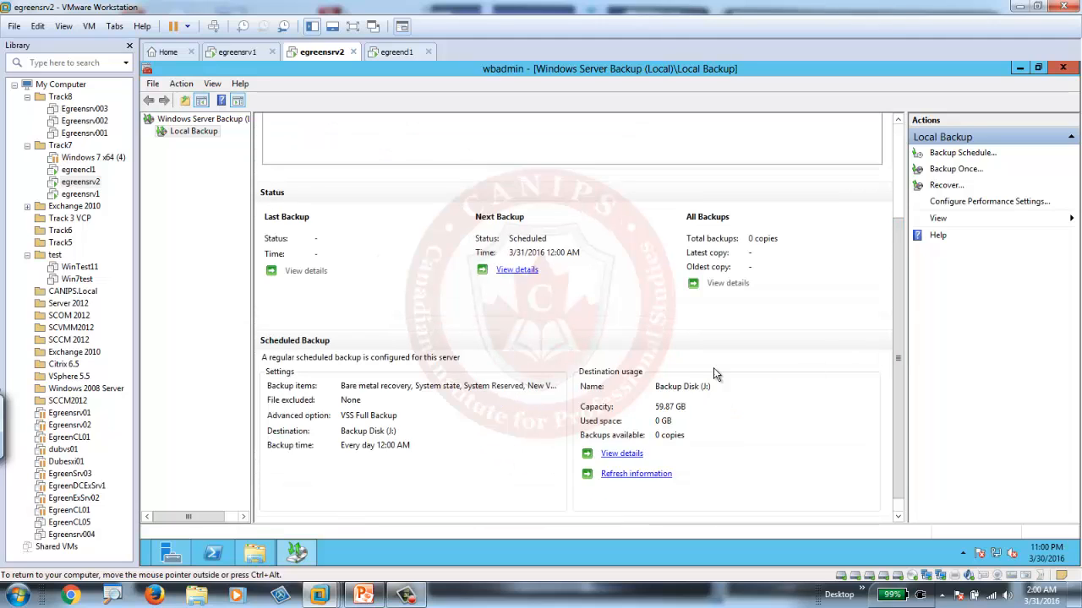
drag(898, 320, 915, 193)
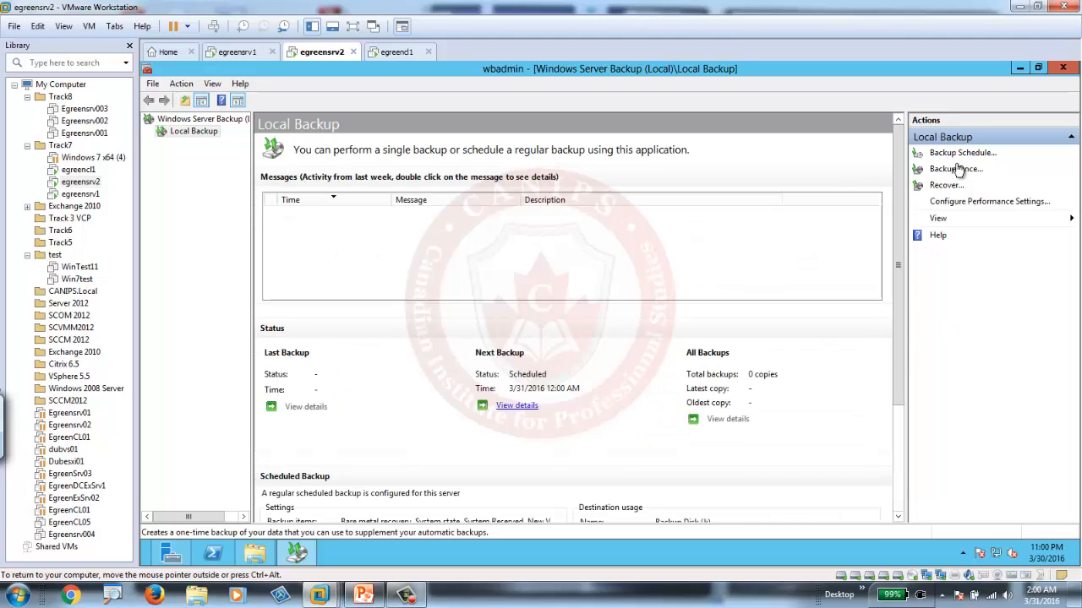
Start a one-time backup using different options and the Custom configuration.
click(955, 169)
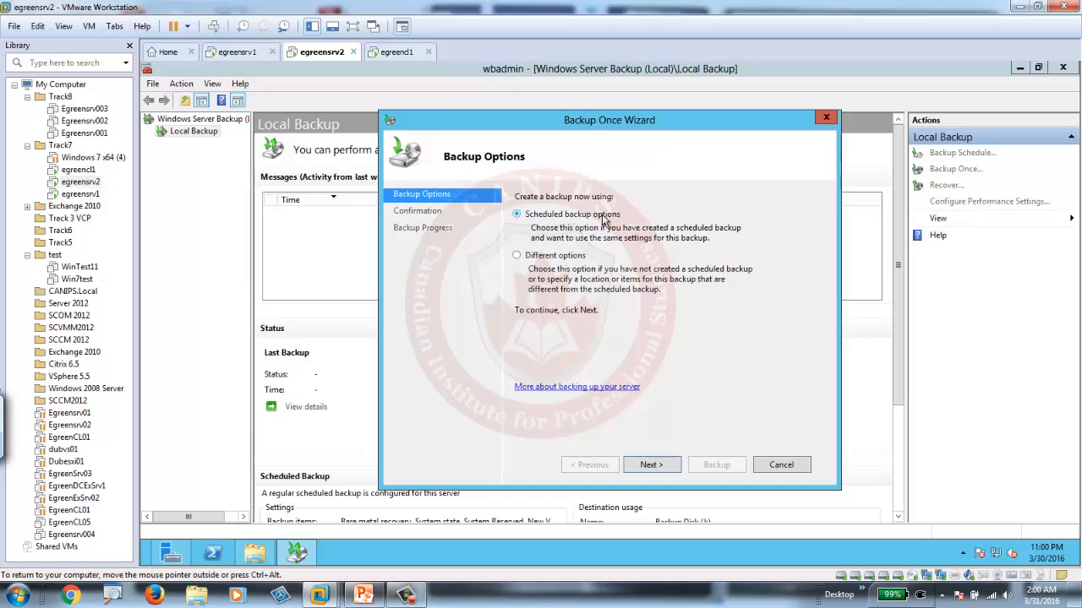
click(541, 258)
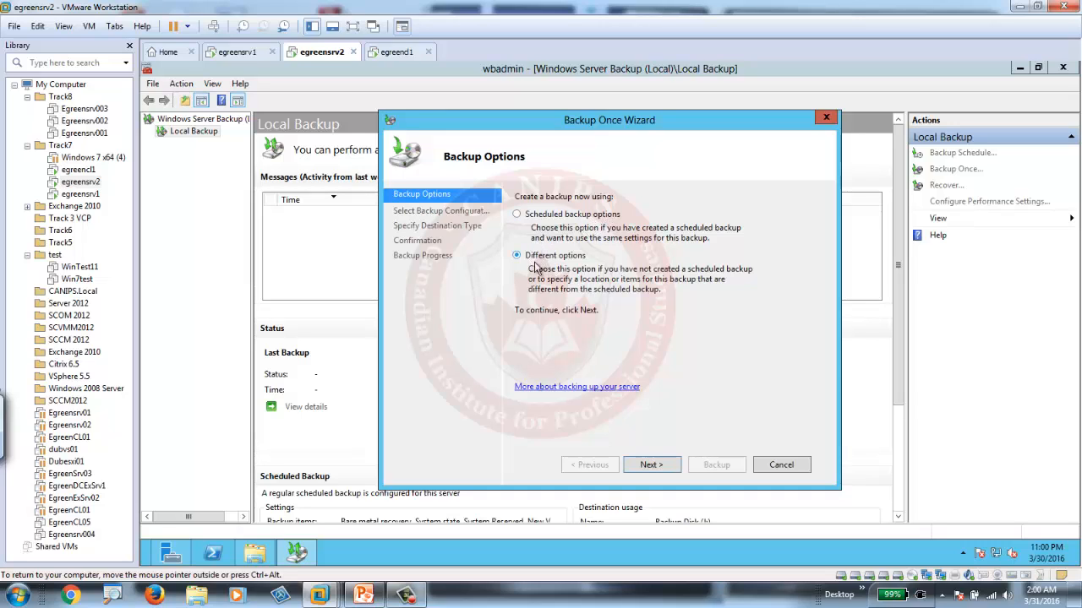
click(652, 465)
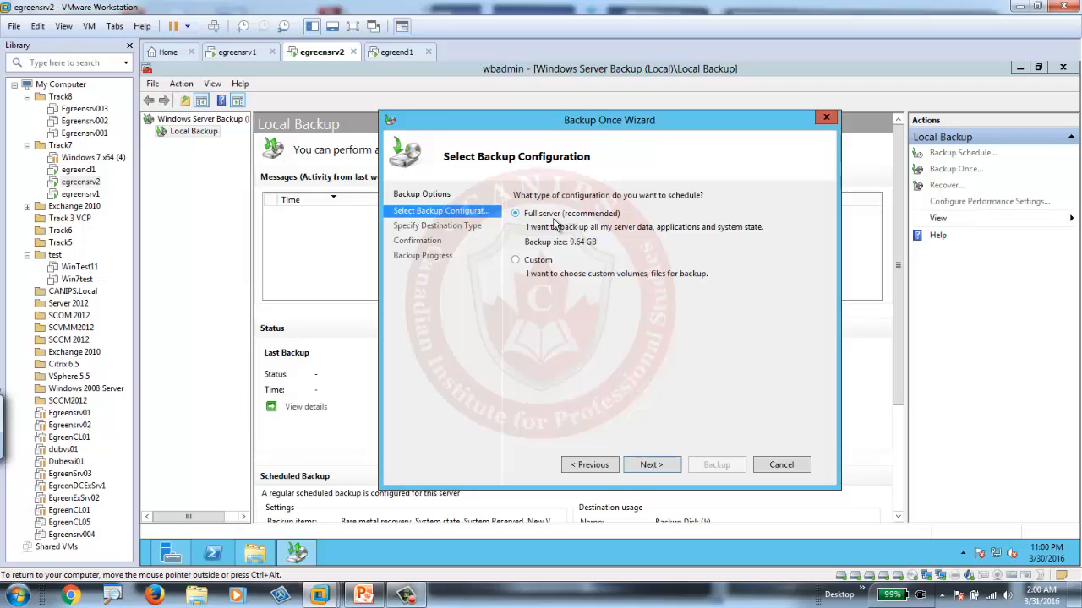
click(534, 262)
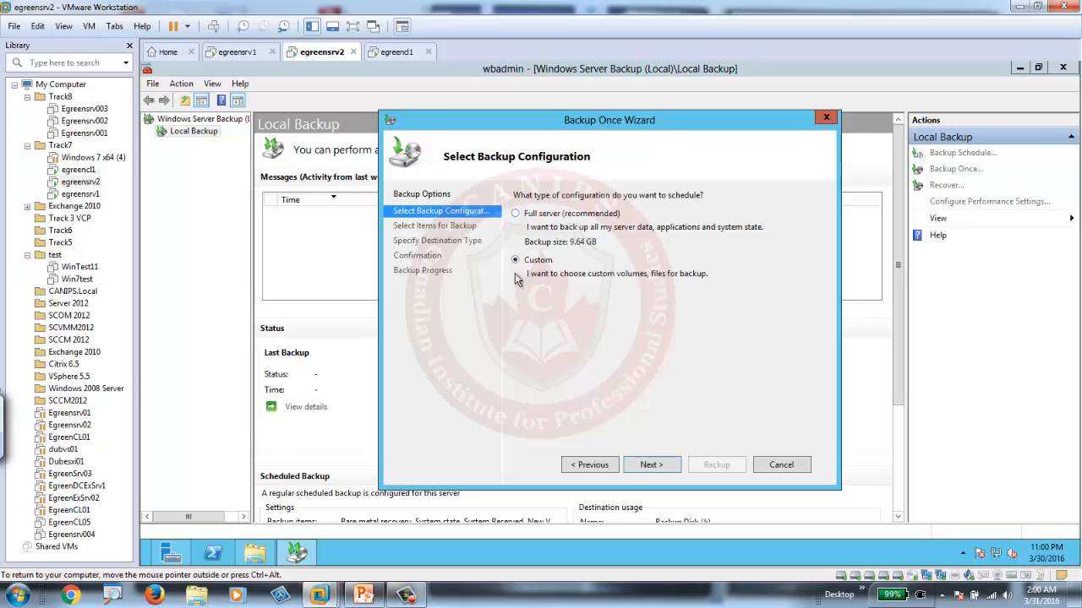
click(649, 466)
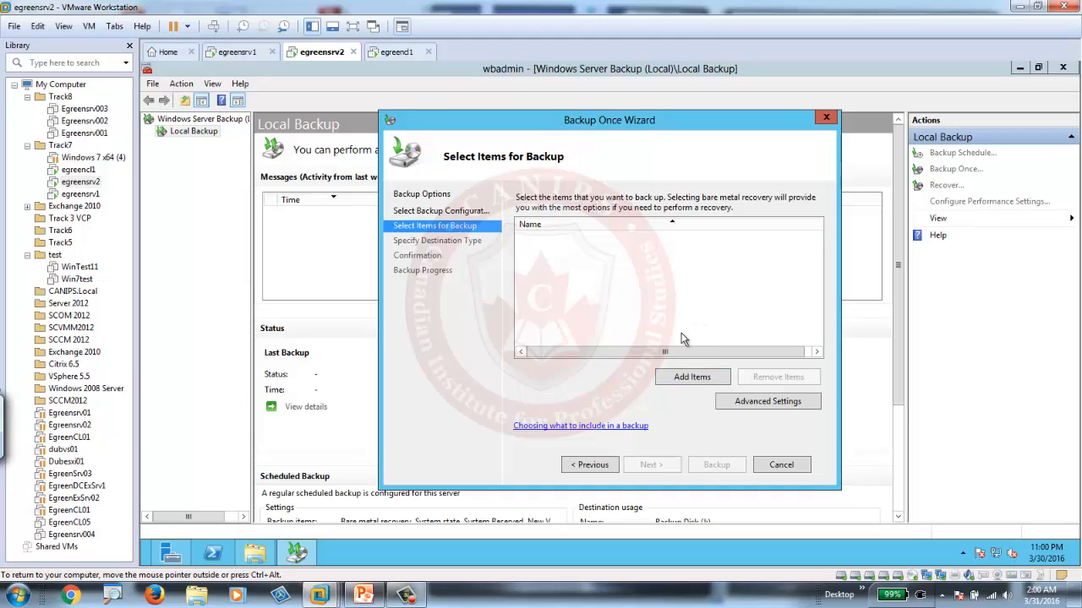
Add Bare metal recovery to the items of the one-time backup.
click(692, 378)
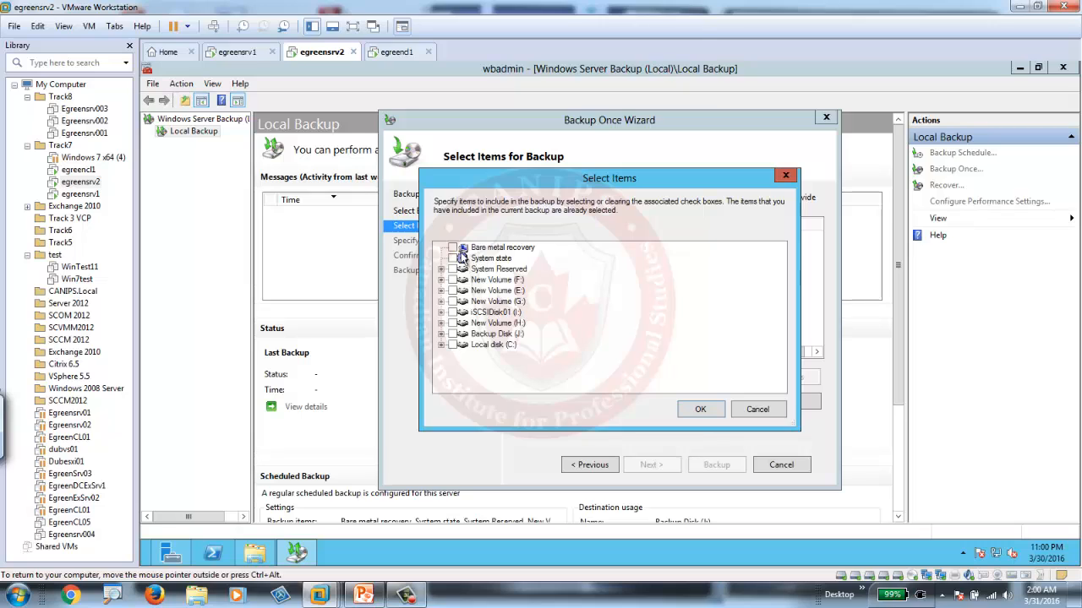
click(453, 247)
click(699, 412)
click(652, 465)
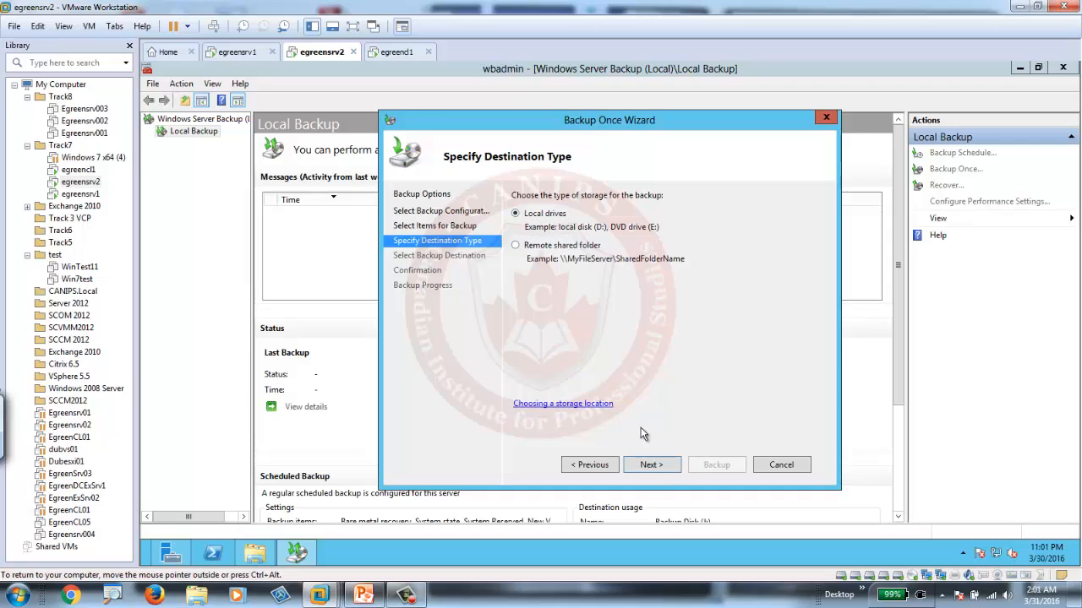
Try to store the one-time backup on local drives with Backup Disk (J:) as the destination.
click(653, 465)
click(765, 227)
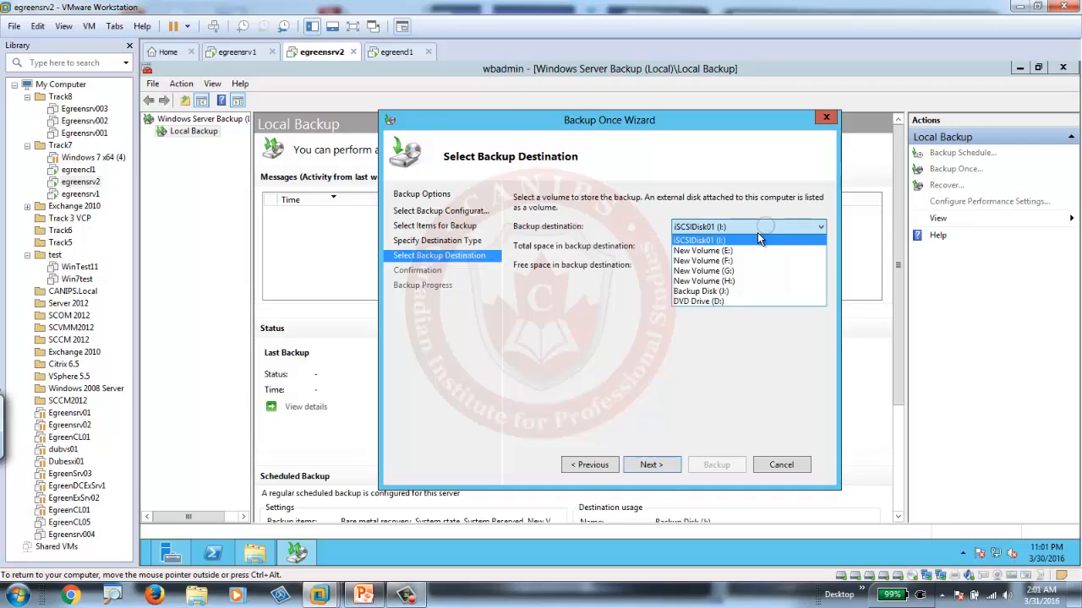
click(710, 292)
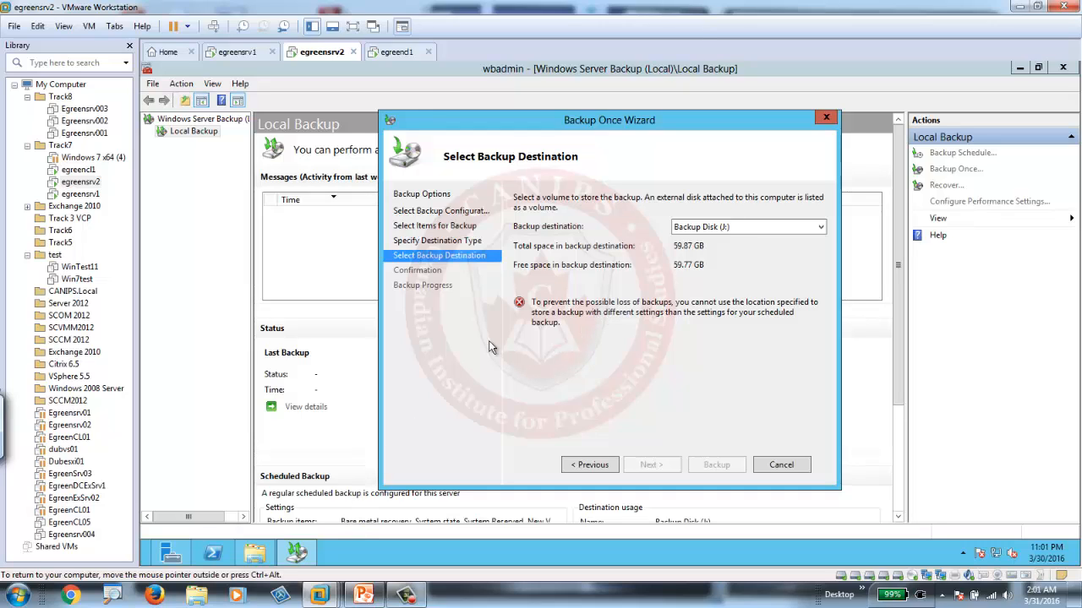
Add a new 60 GB SCSI hard disk to the egreensrv2 virtual machine, stored as egreensrv2-4.vmdk.
right_click(323, 51)
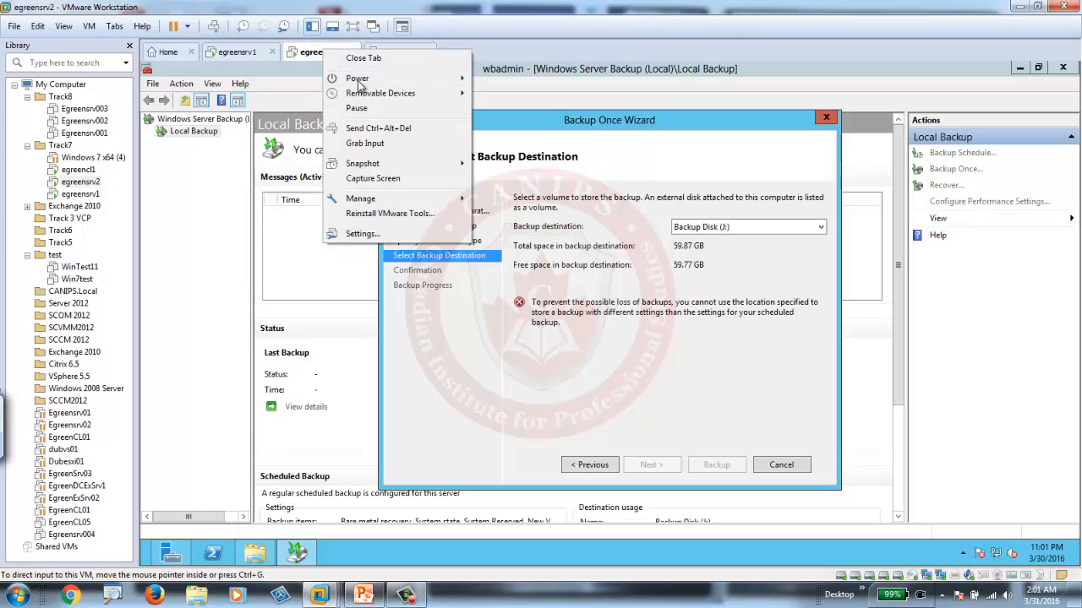
click(401, 234)
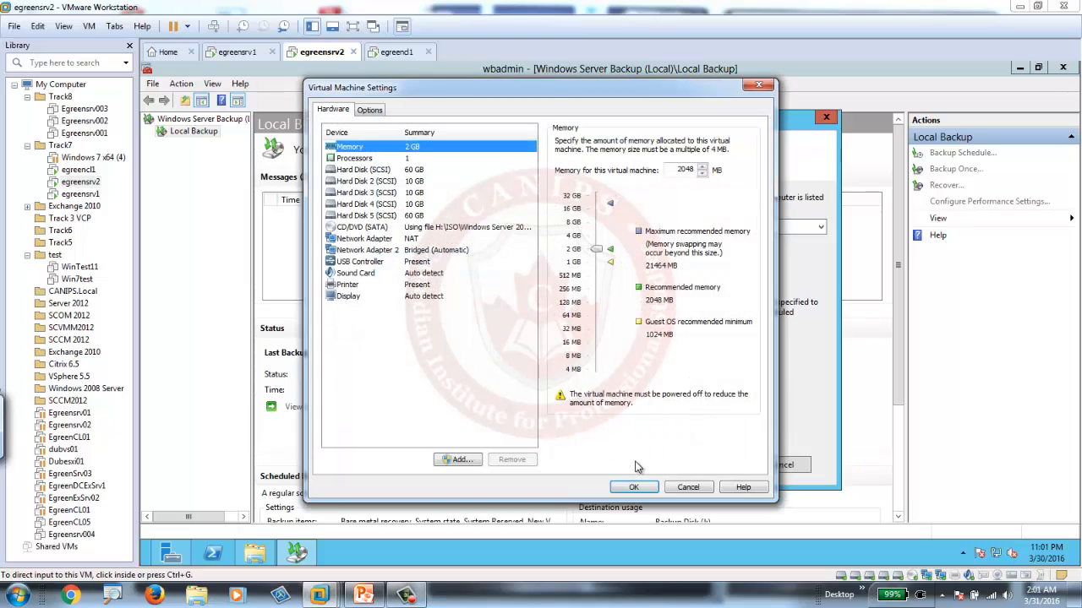
click(458, 460)
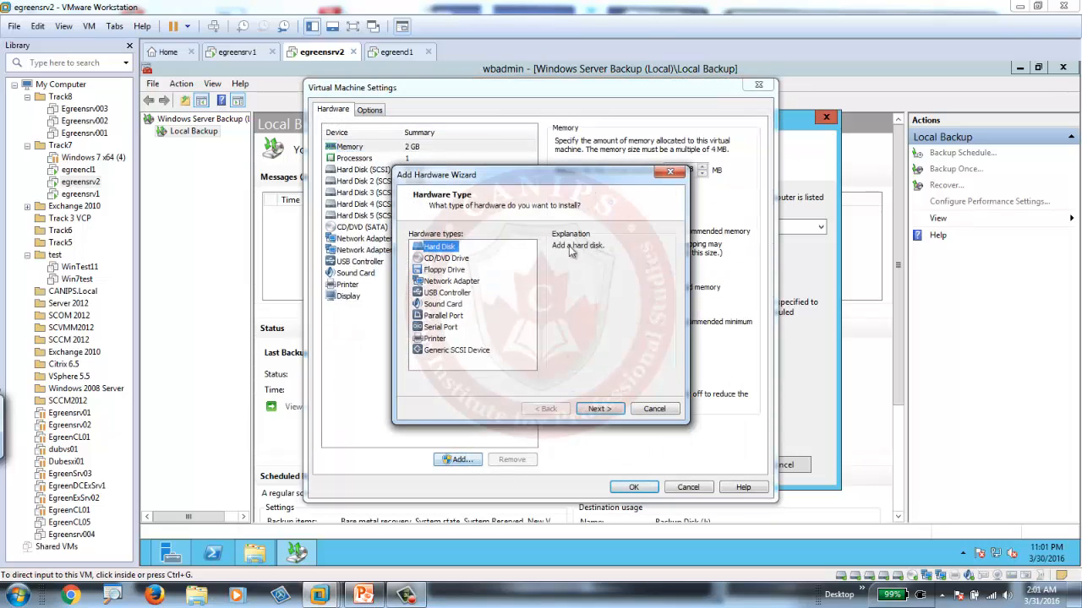
click(599, 409)
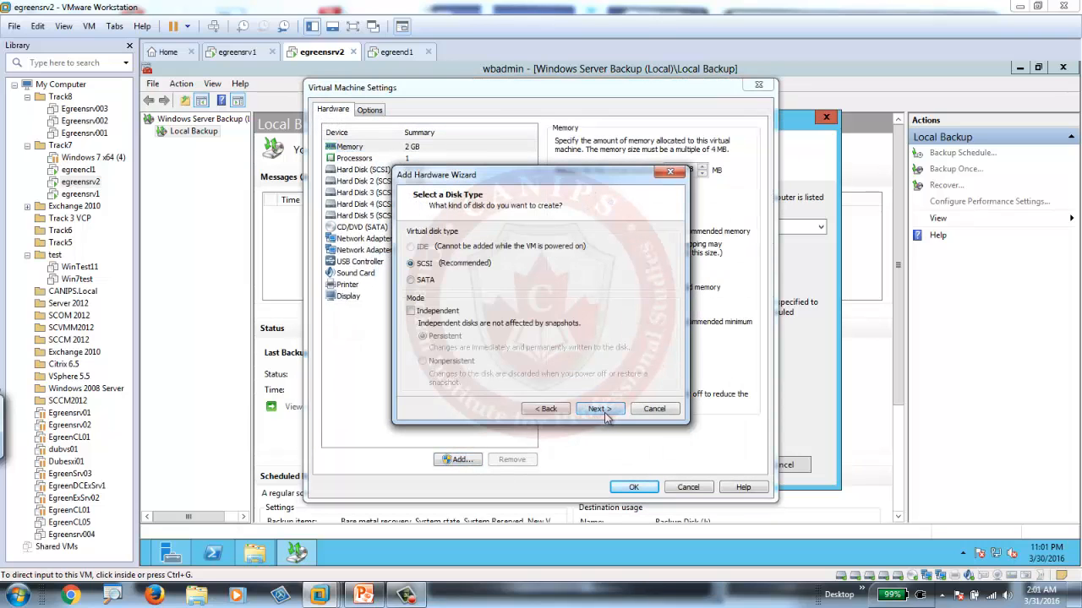
click(599, 409)
click(600, 409)
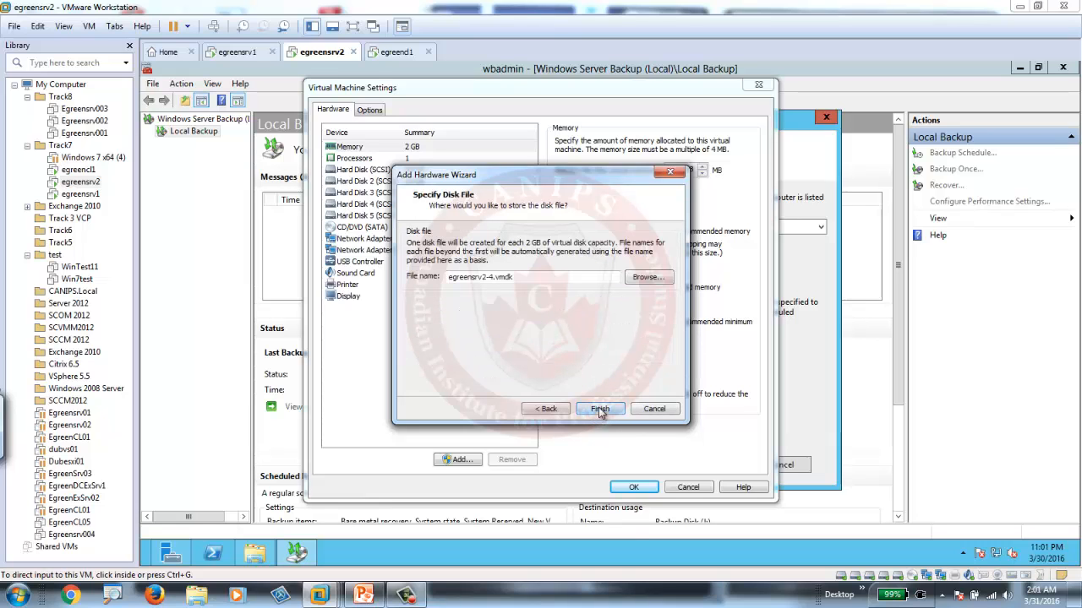
click(600, 409)
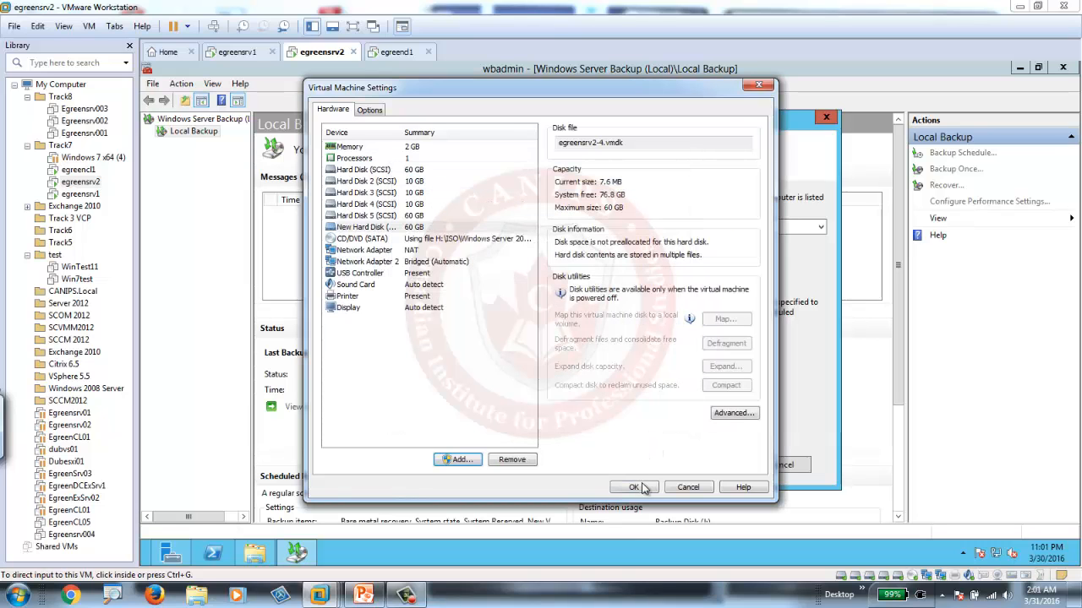
click(635, 487)
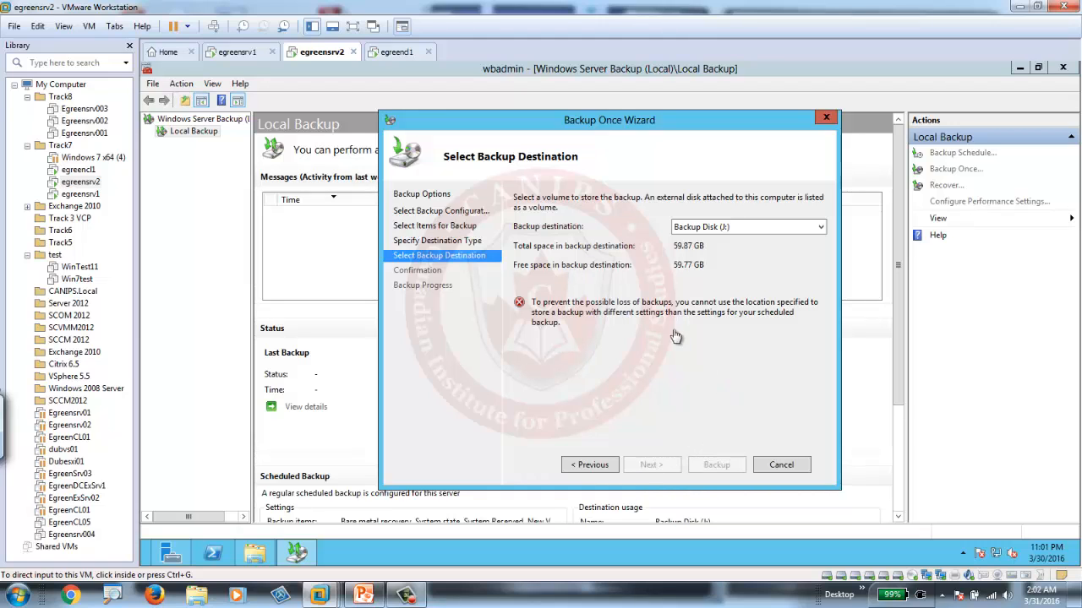
Cancel the one-time backup and check the server's drives in File Explorer for the added disk.
click(782, 466)
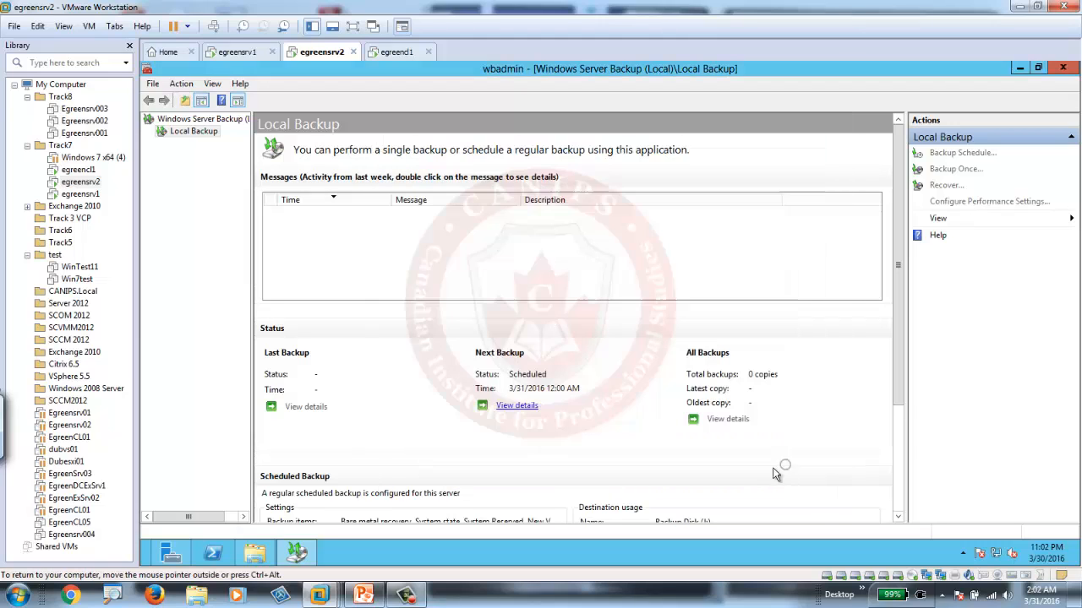
click(255, 553)
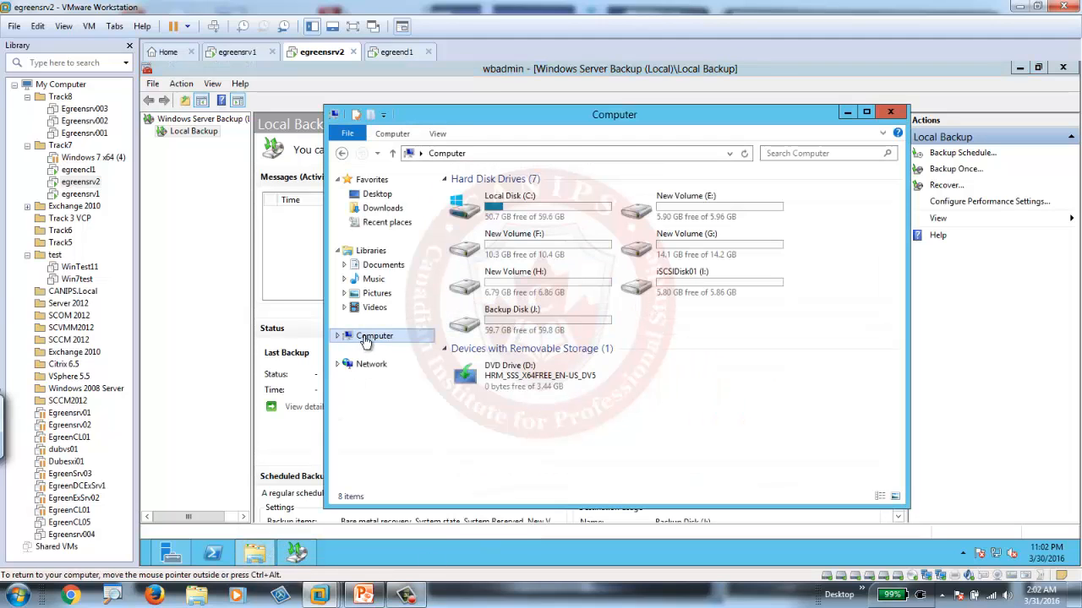
click(376, 339)
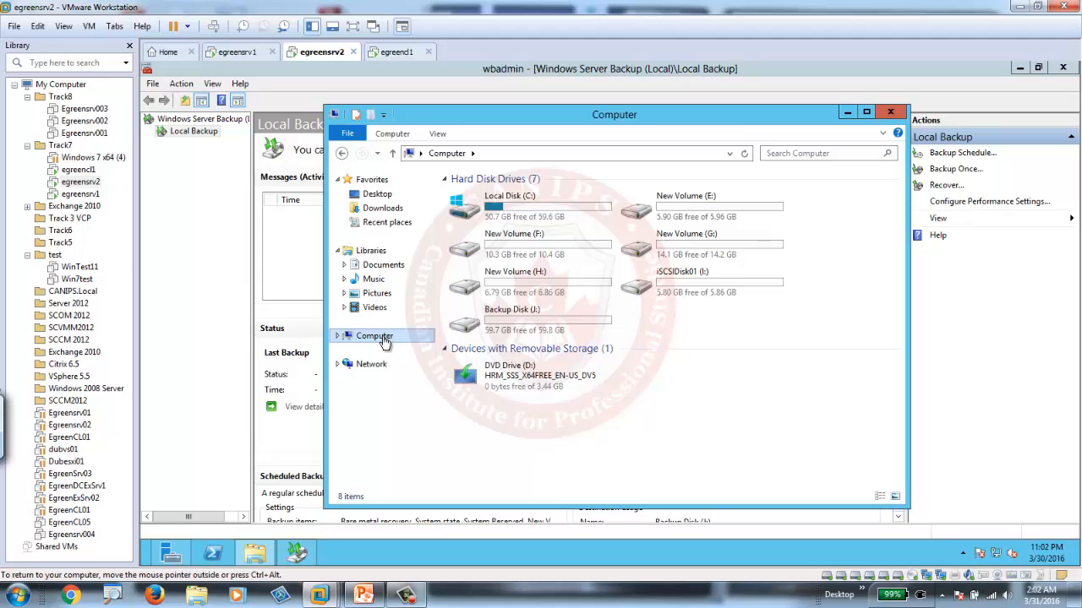
Refresh the disk list in Server Manager and bring the offline 60 GB disk number 10 online.
click(171, 552)
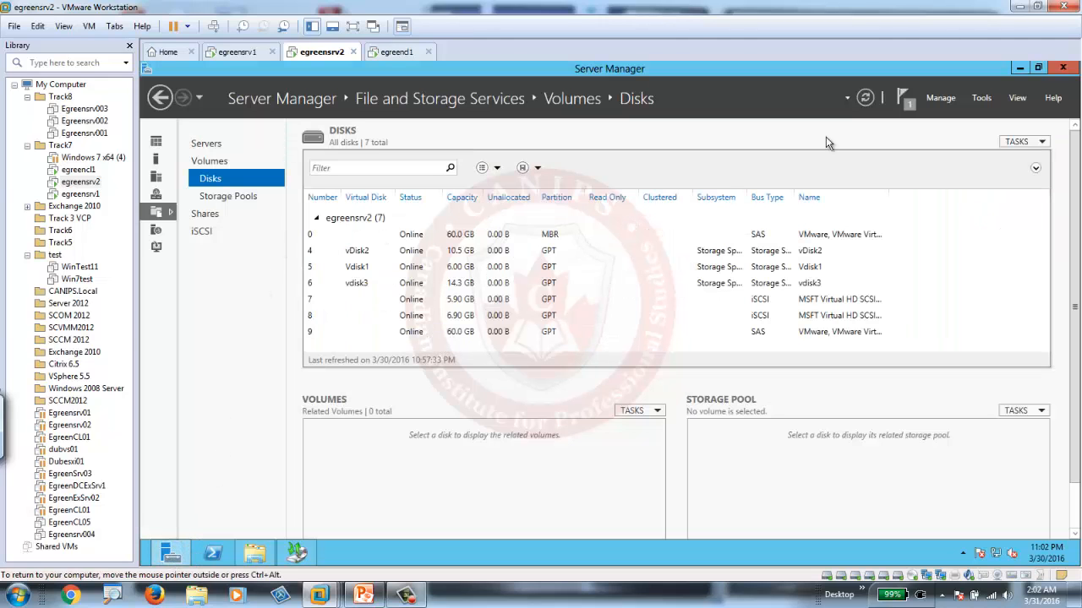
click(865, 97)
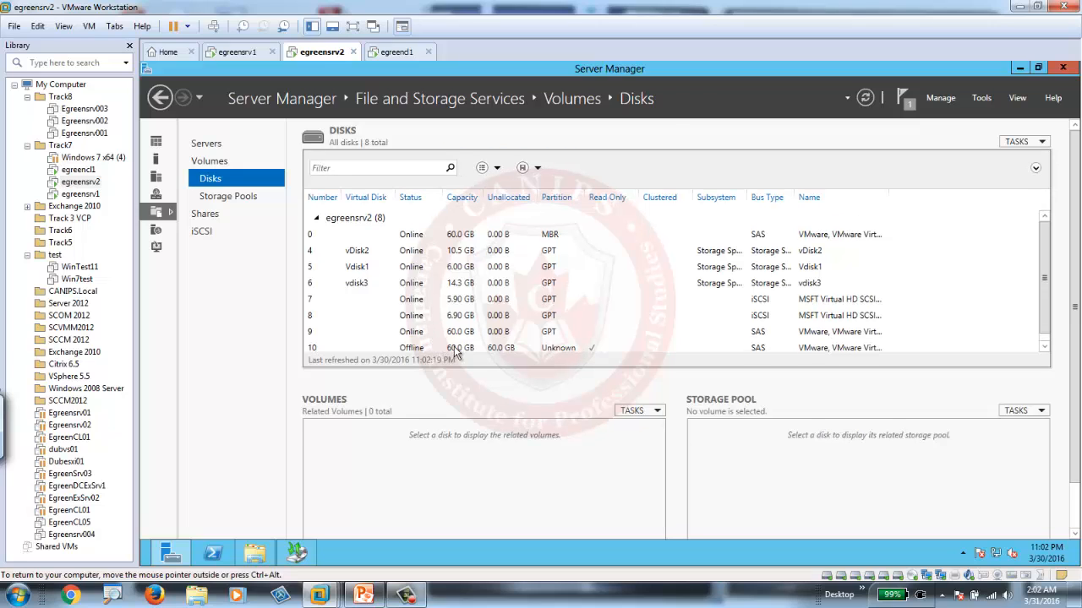
click(465, 348)
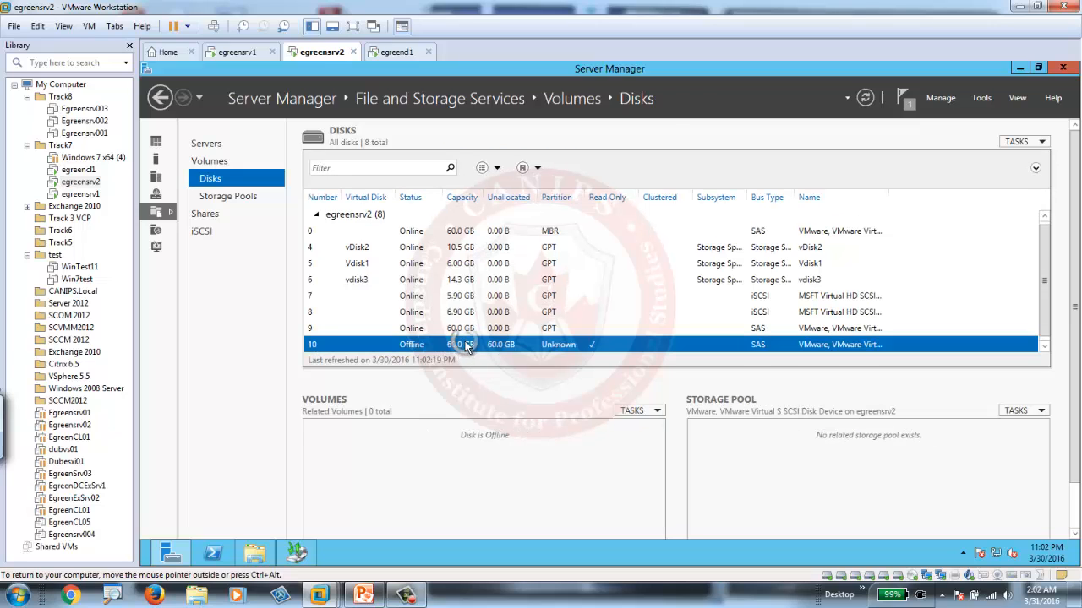
right_click(518, 346)
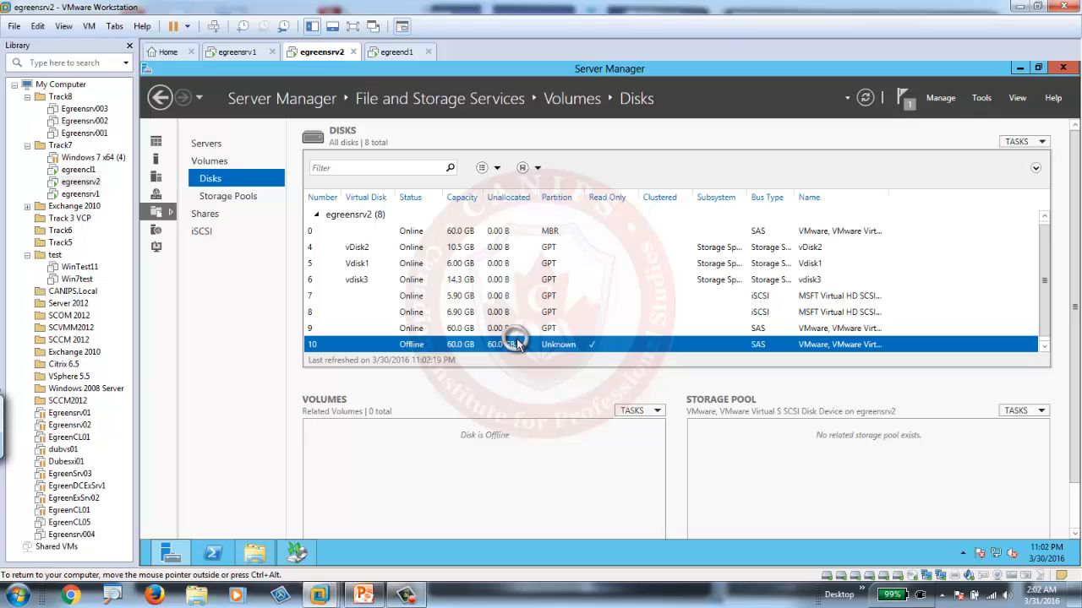
click(547, 374)
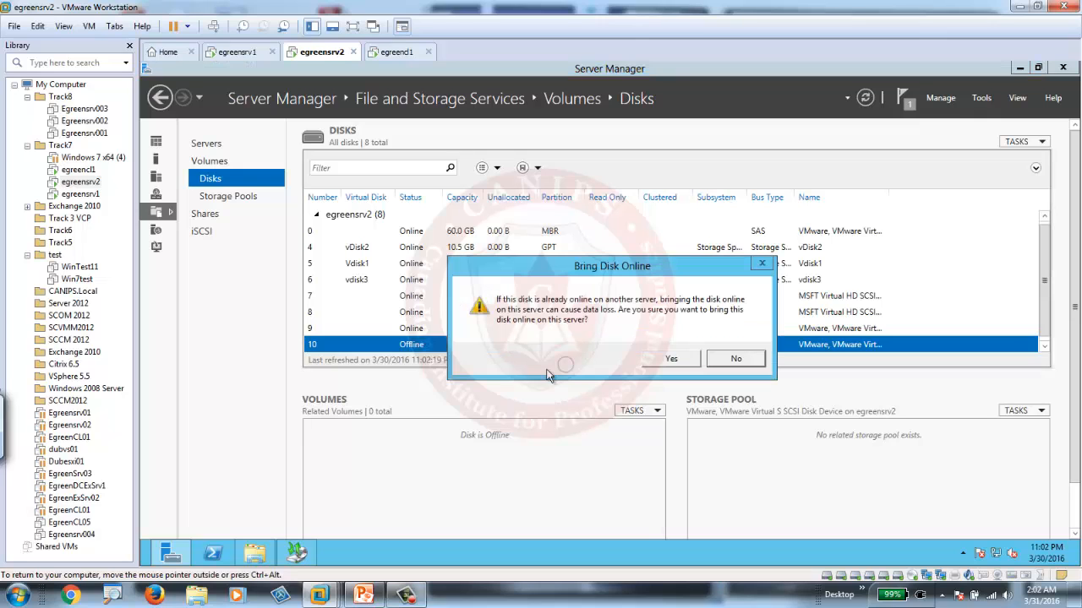
click(670, 359)
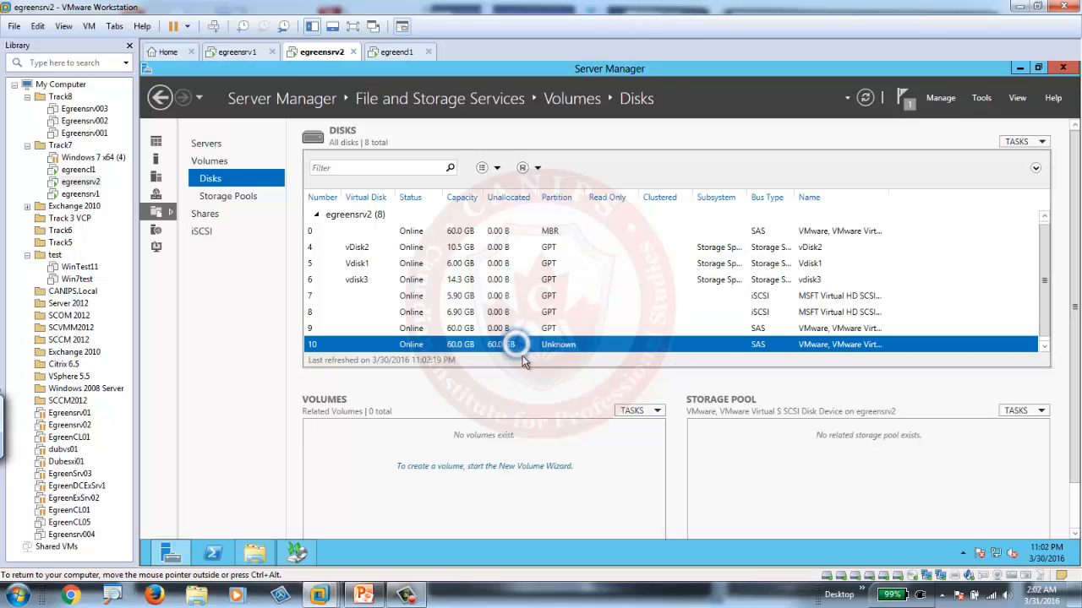
Start a new volume on disk 10, initialize the disk as GPT, and assign the full-size volume drive letter K.
right_click(567, 345)
click(583, 353)
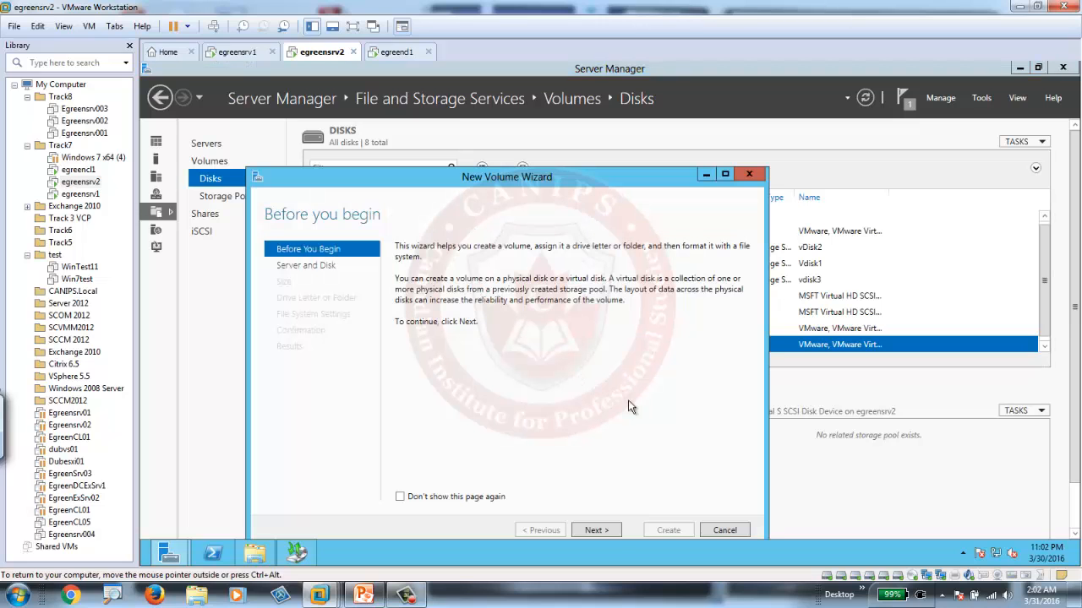
click(595, 531)
click(595, 531)
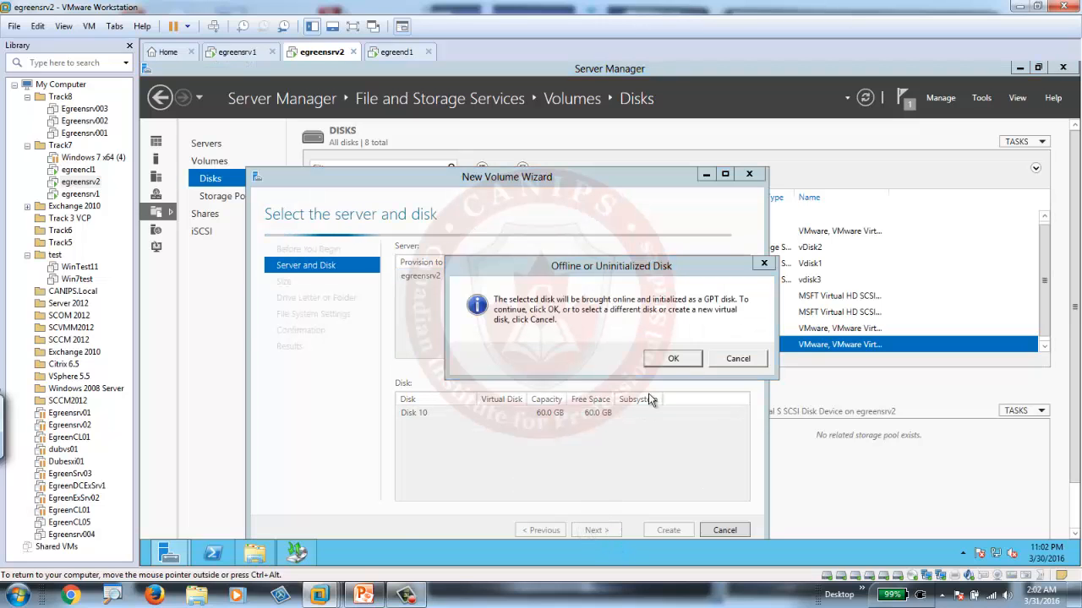
click(674, 360)
click(595, 530)
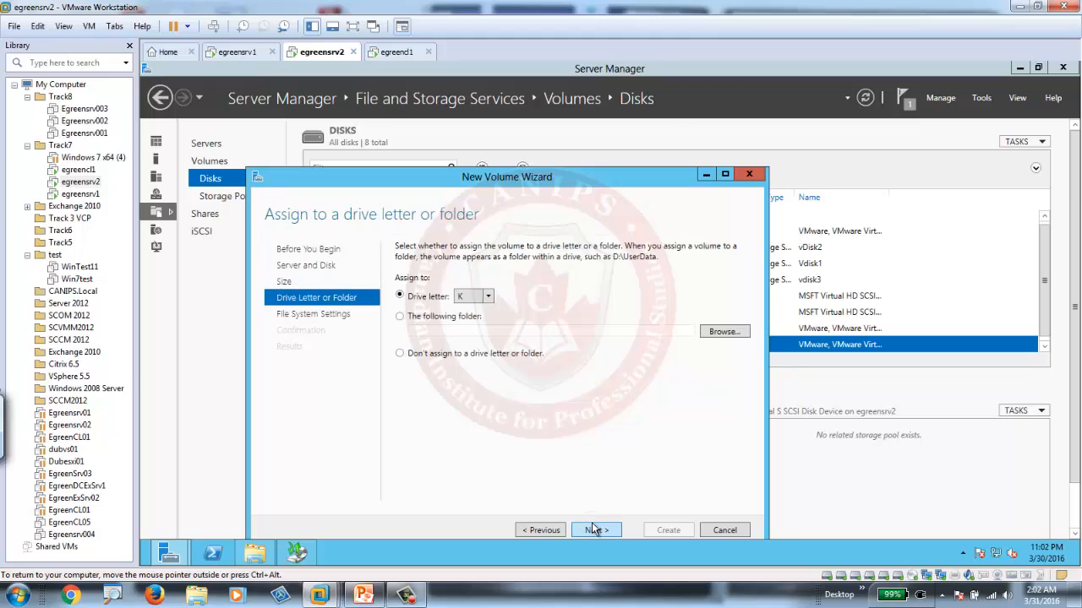
click(594, 530)
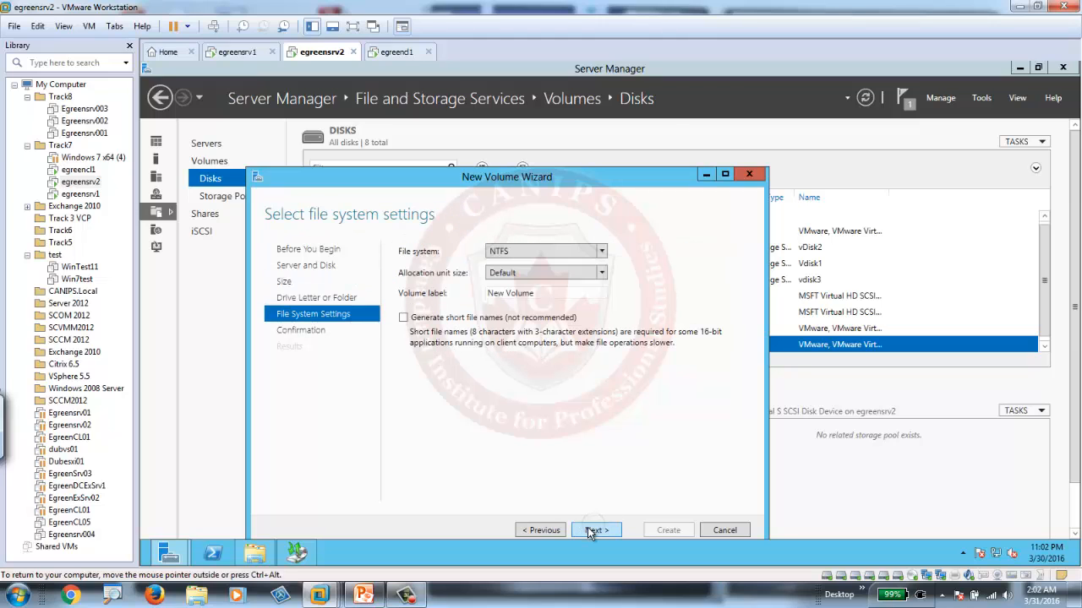
Label the NTFS volume Backup Disk 2, create it, and close the wizard.
click(548, 293)
click(551, 292)
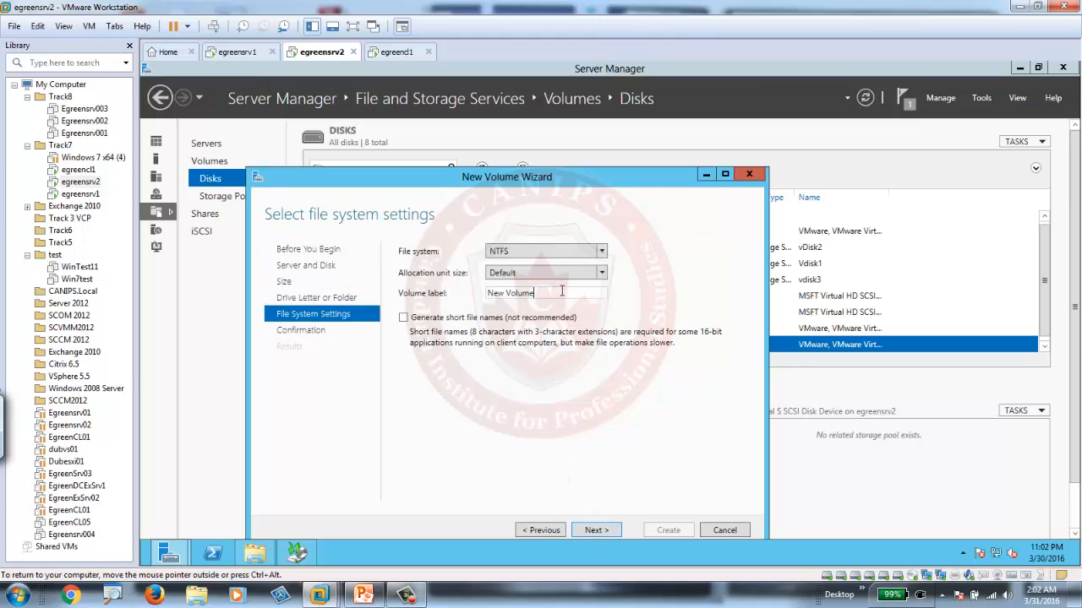
drag(561, 290, 483, 294)
text(Backup Disk 2)
click(597, 530)
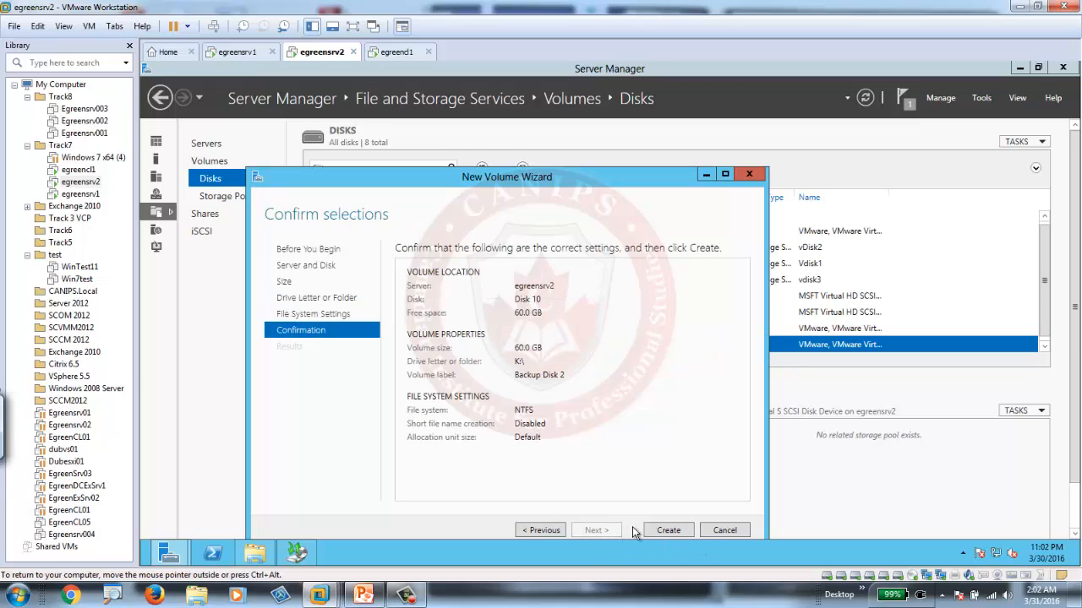
click(673, 532)
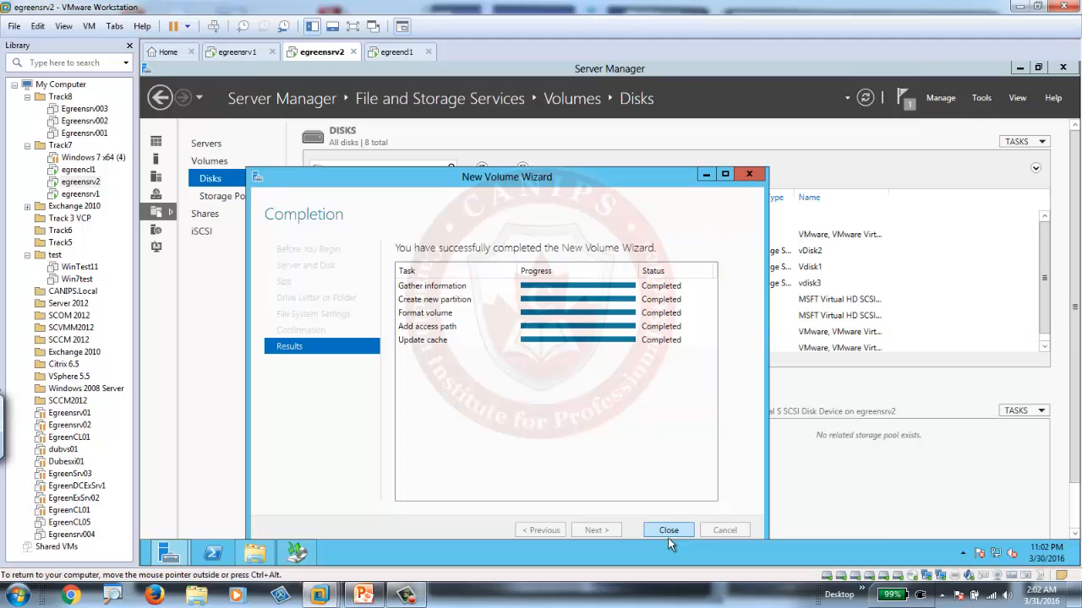
click(680, 530)
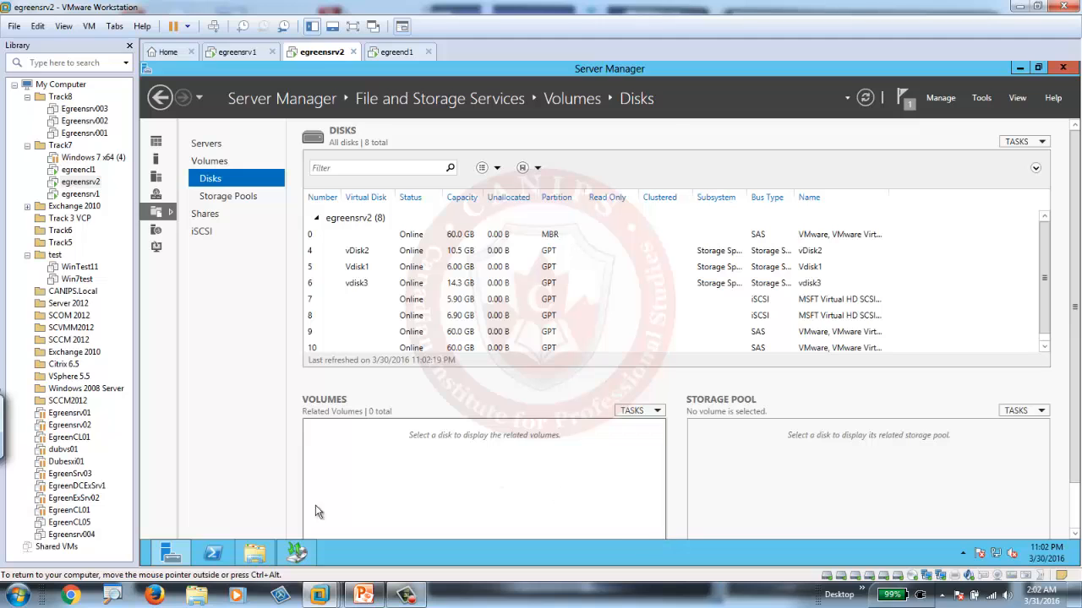
Switch to Windows Server Backup and start a one-time backup using different options with a custom configuration.
click(303, 554)
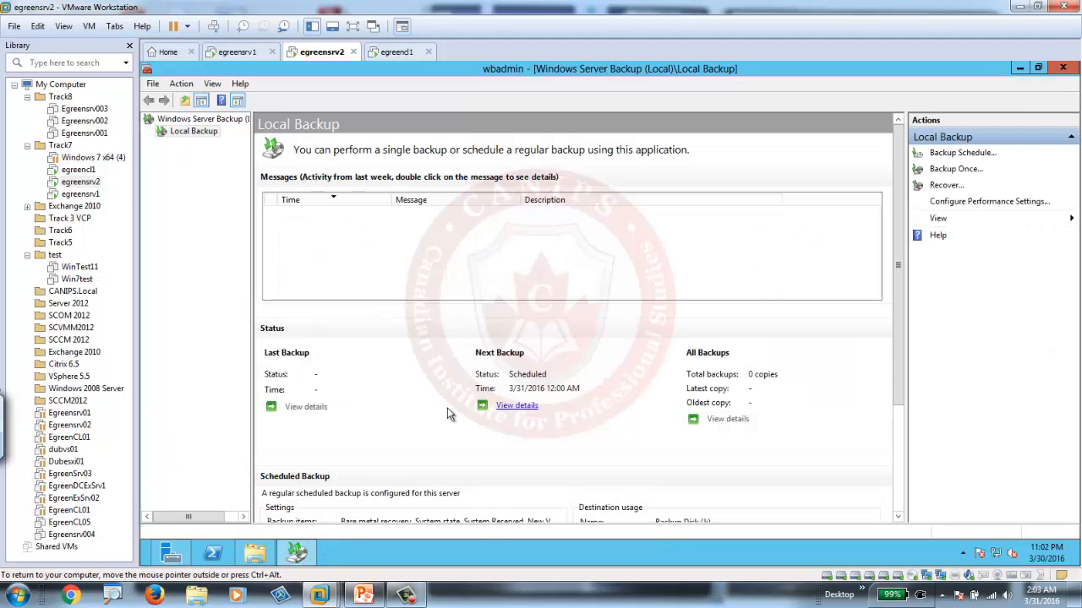
click(962, 169)
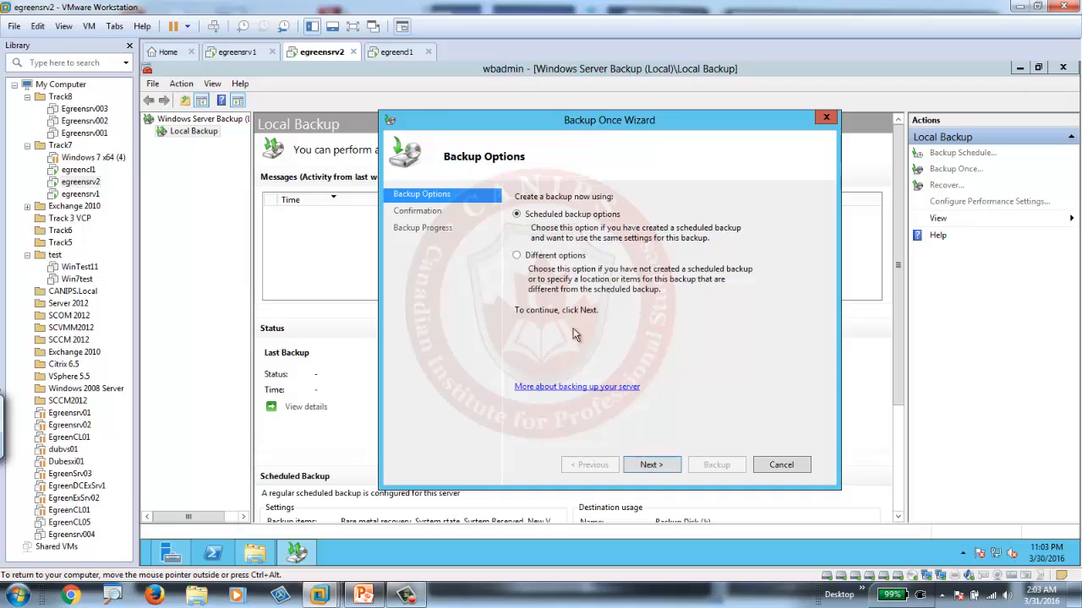
click(560, 256)
click(652, 466)
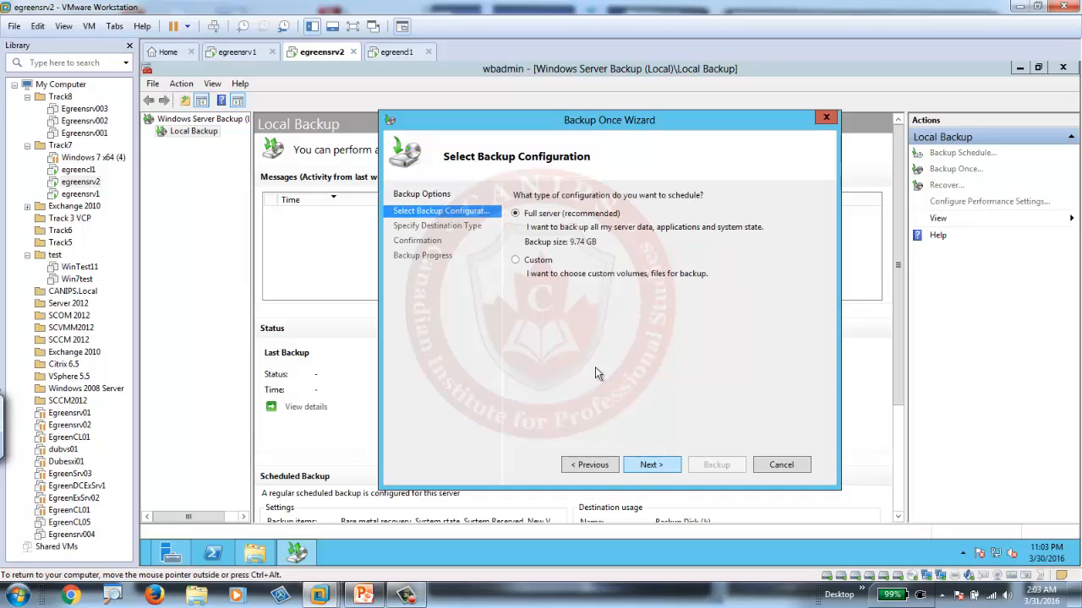
click(549, 264)
click(647, 465)
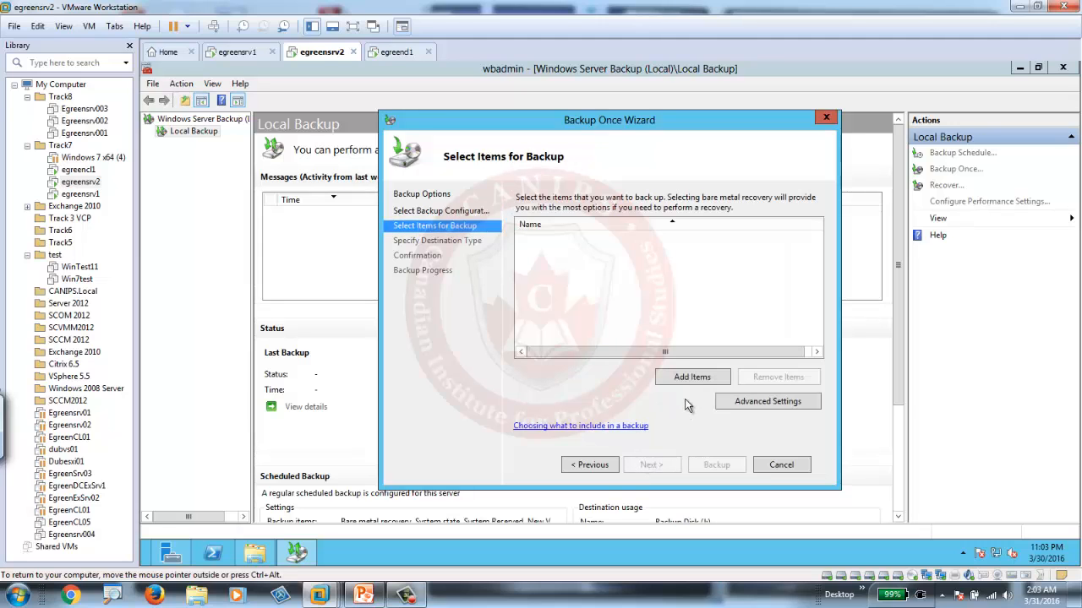
Add Bare metal recovery to the items of the one-time backup and proceed to the destination type.
click(689, 378)
click(453, 247)
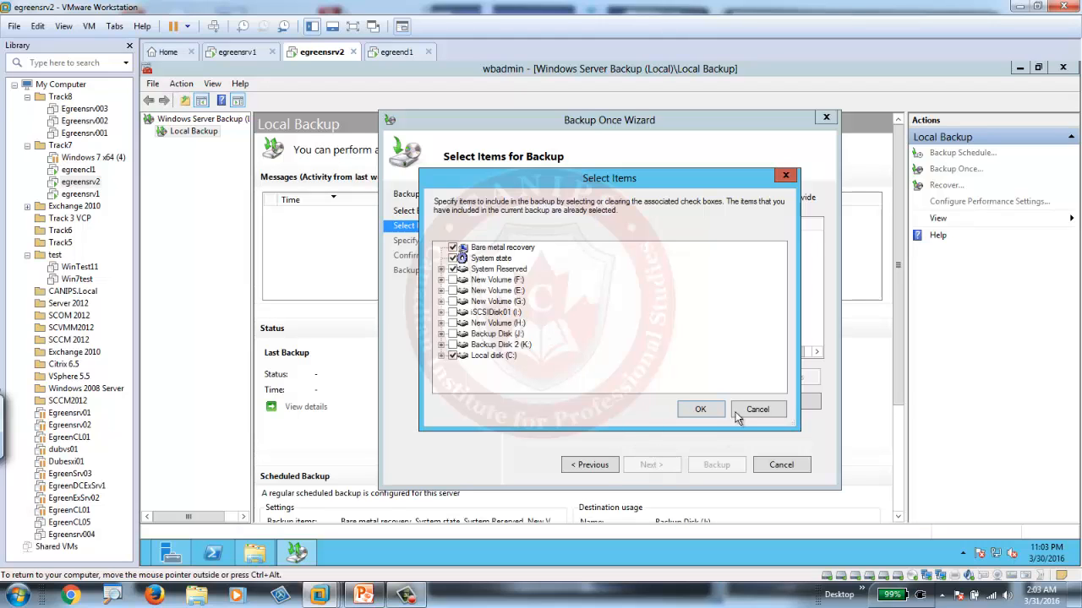
click(708, 411)
click(649, 465)
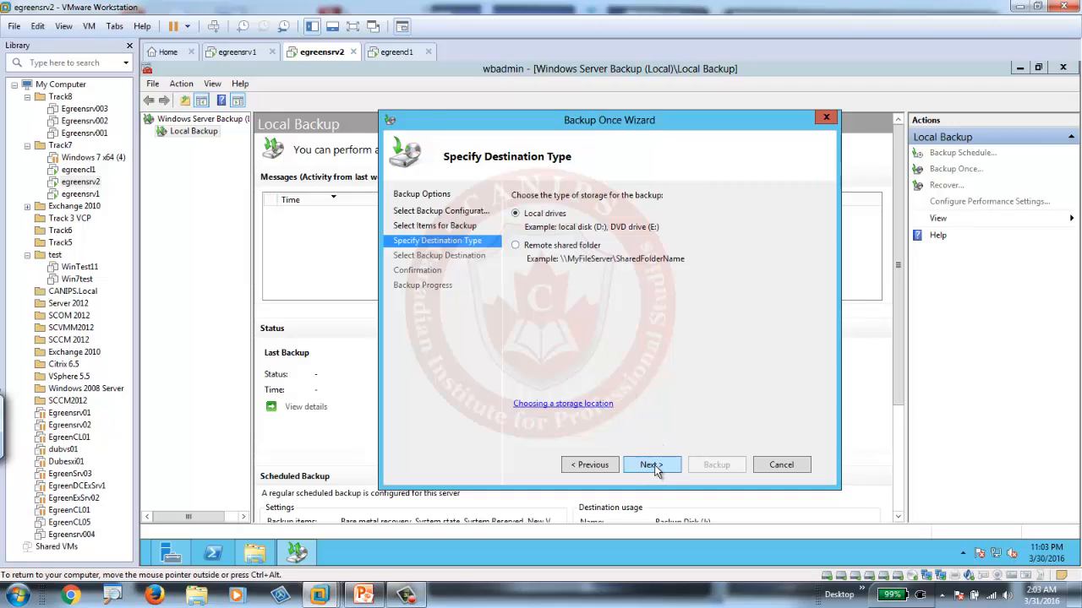
Store the one-time backup on local drives with Backup Disk 2 (K:) as the destination.
click(655, 465)
click(740, 225)
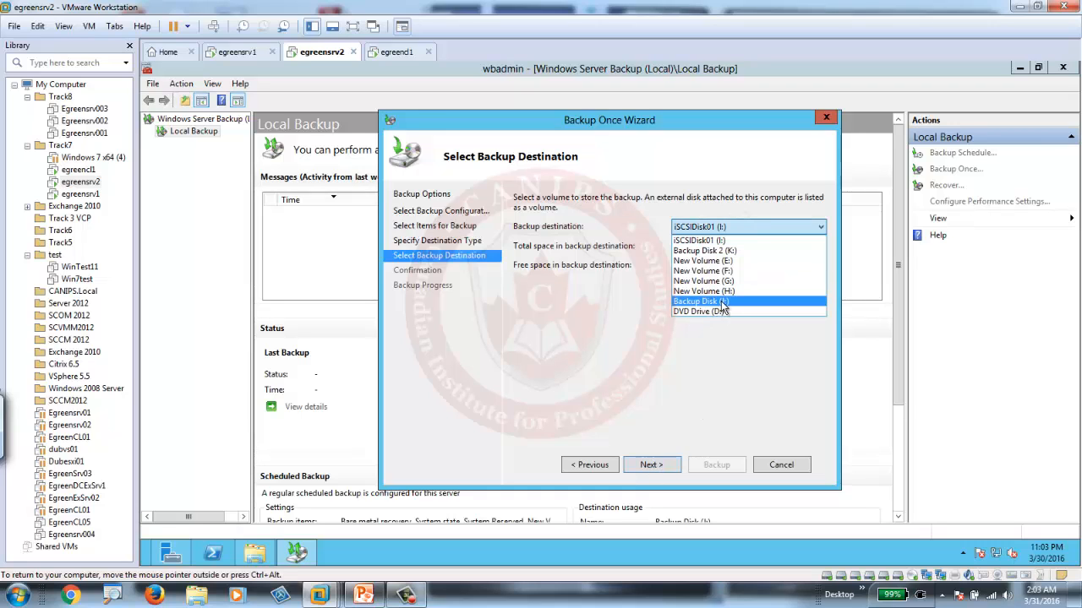
click(715, 250)
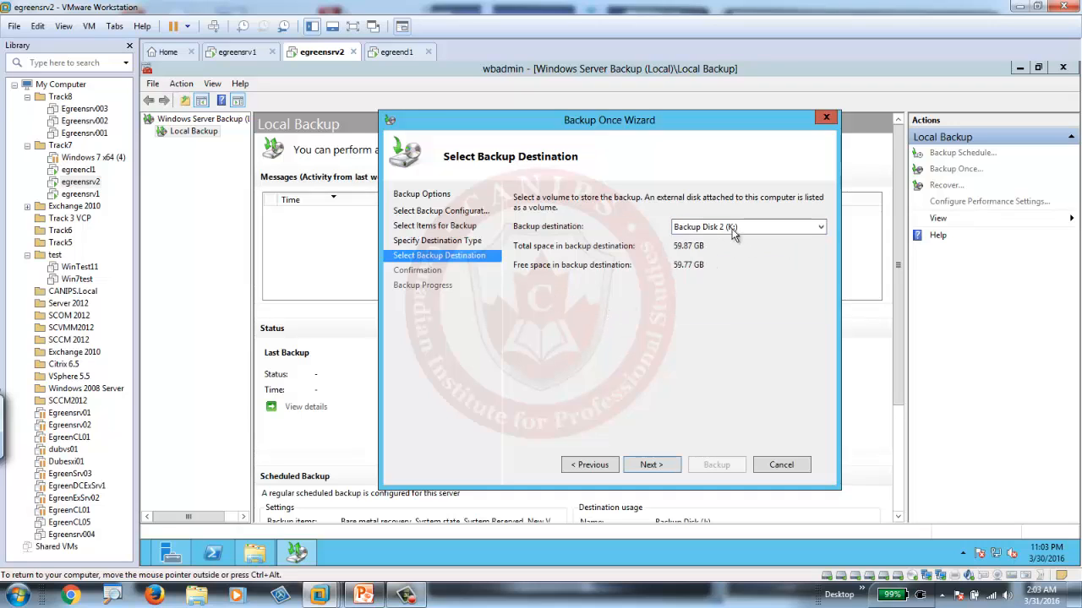
Try Backup Disk (J:) as the backup destination and switch back to Backup Disk 2 (K:).
click(734, 235)
click(717, 306)
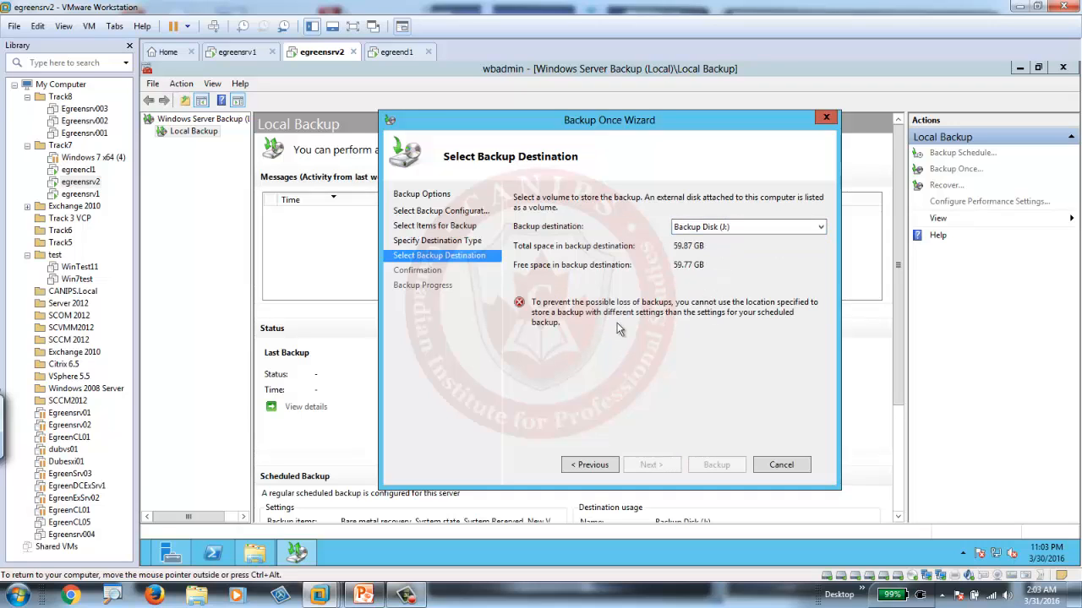
click(735, 225)
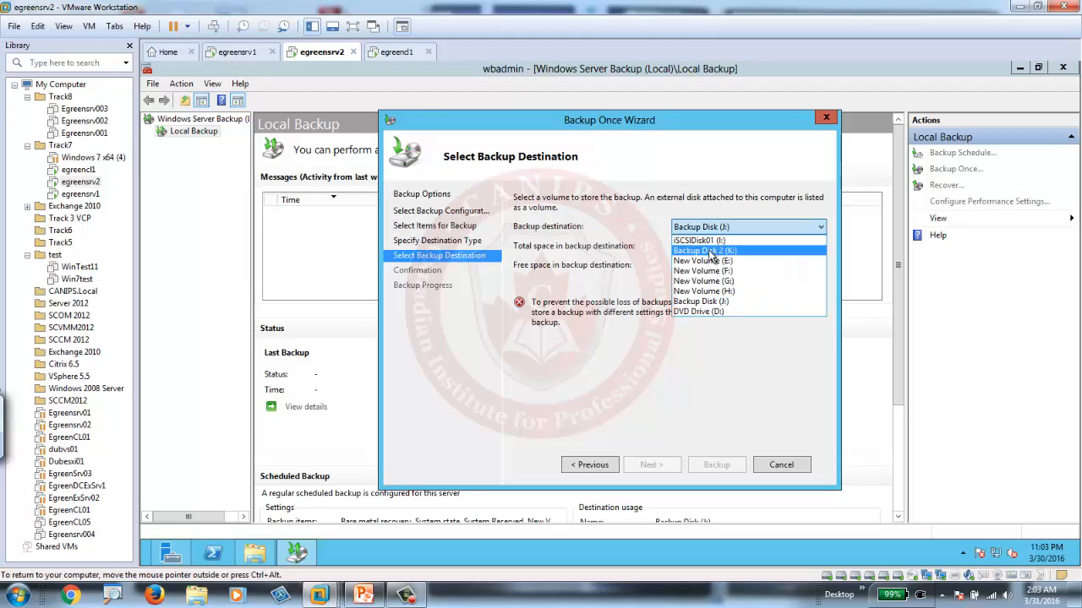
click(711, 251)
Accept the destination and start the one-time bare metal backup.
click(650, 466)
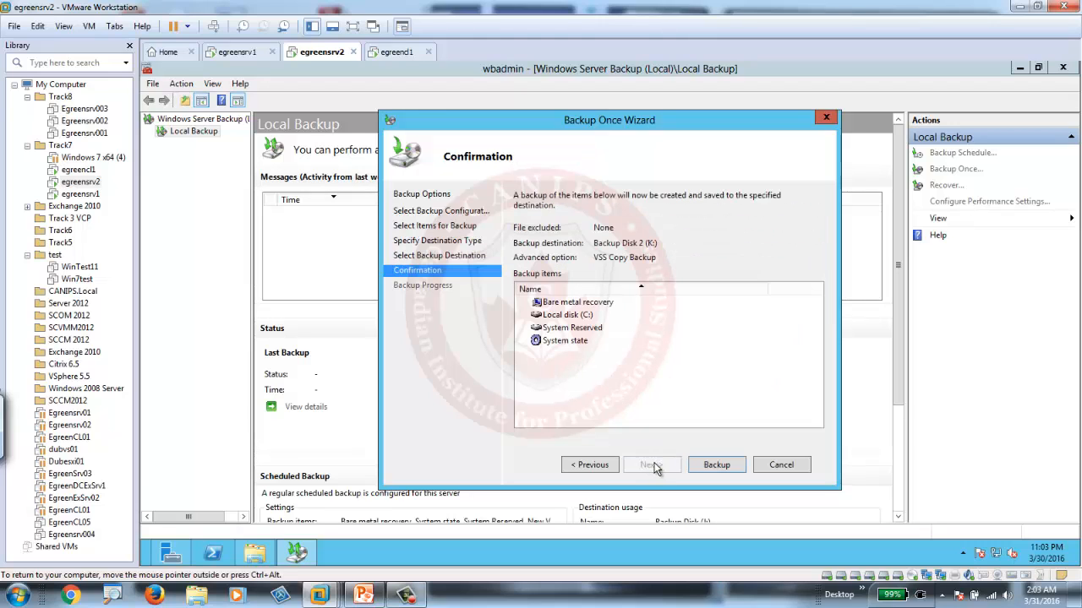
click(716, 466)
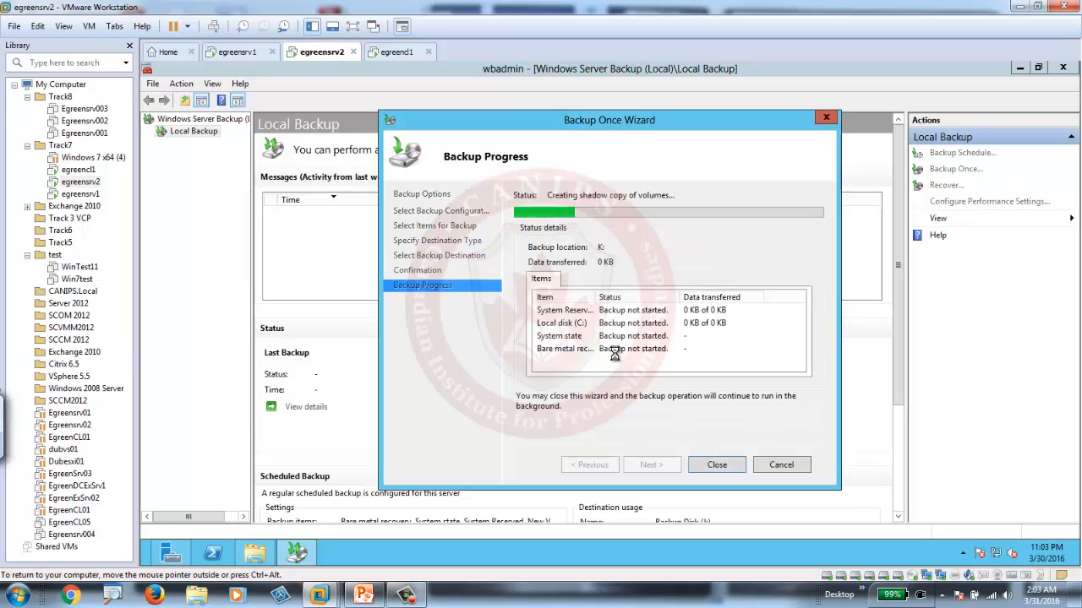
click(407, 595)
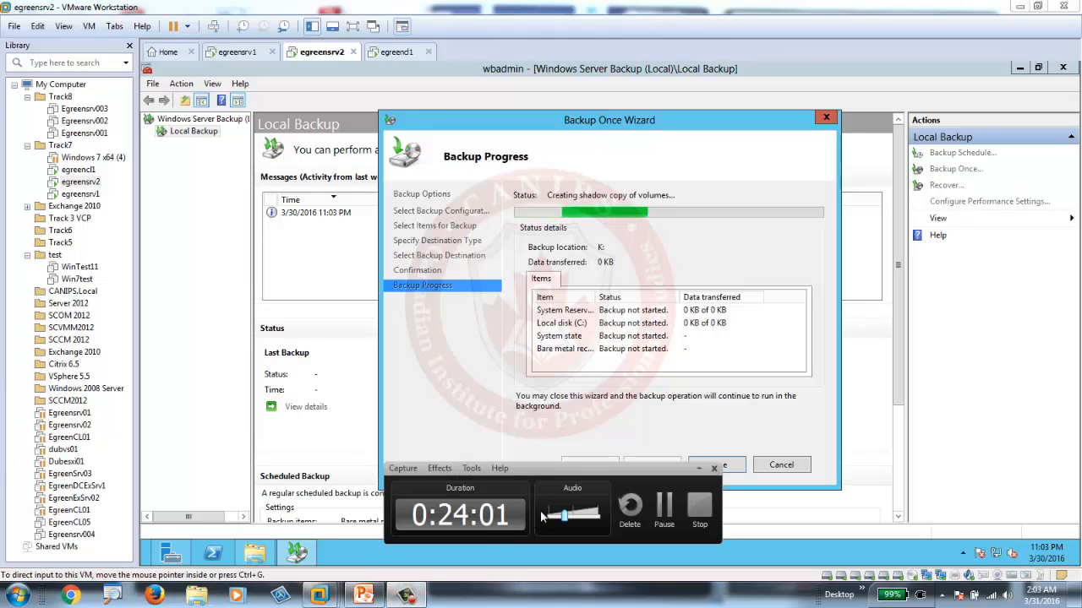
click(664, 507)
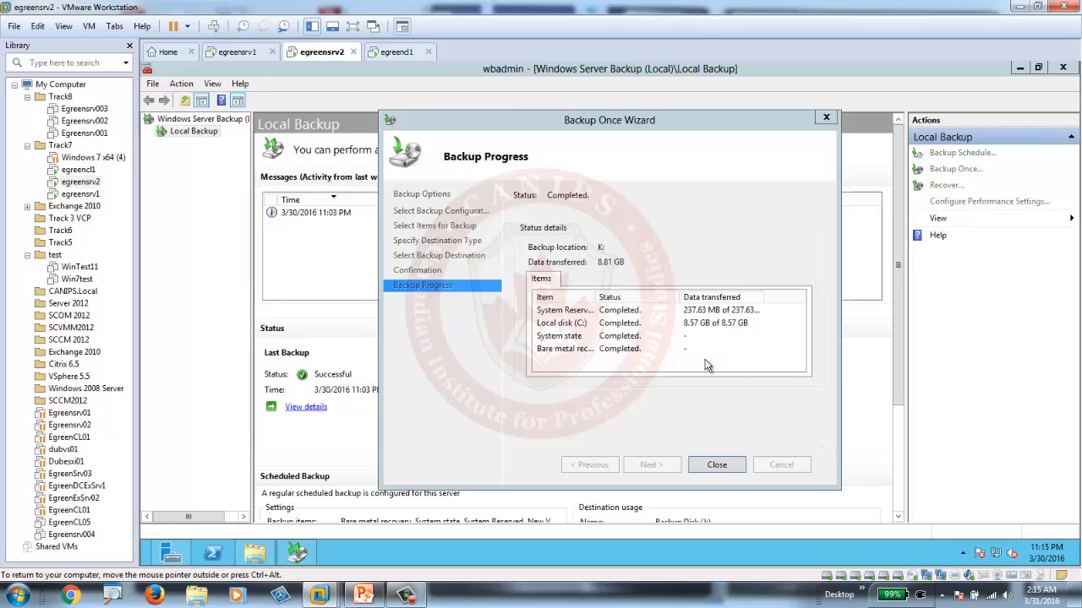
Close the wizard once the backup has finished and select the backup's entry in the message list.
click(719, 464)
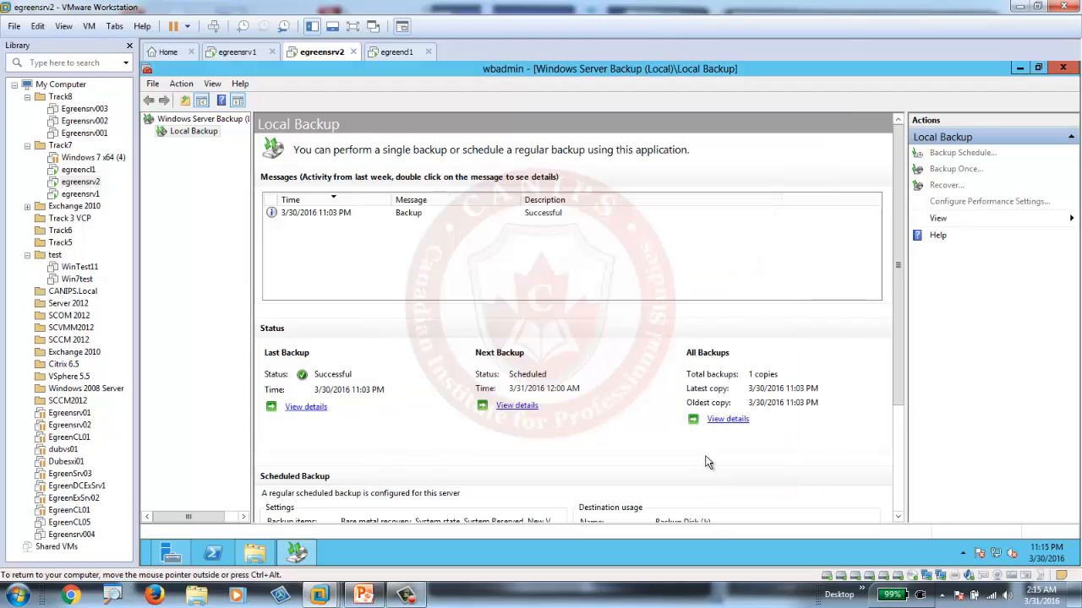
click(312, 212)
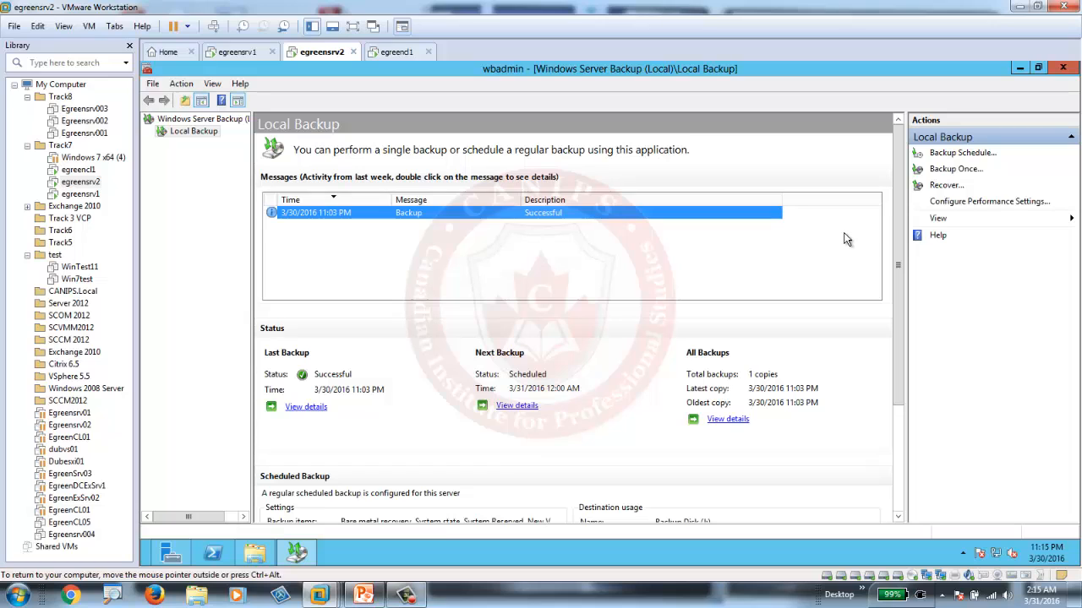
Review the recovery options for backups on this server and on another location, and cancel the Recovery Wizard.
click(946, 187)
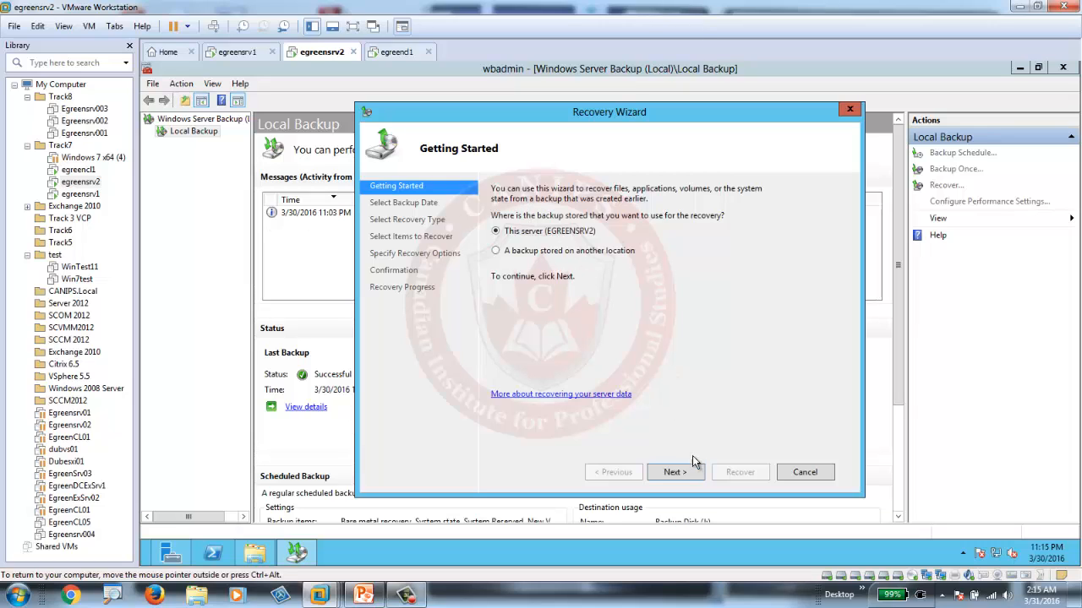
click(675, 472)
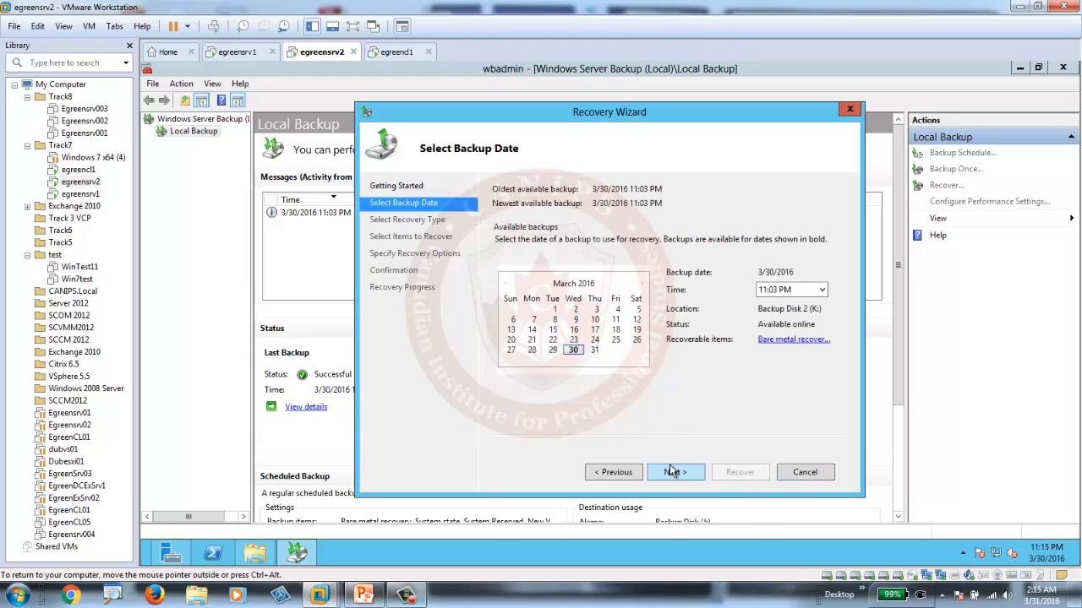
click(623, 477)
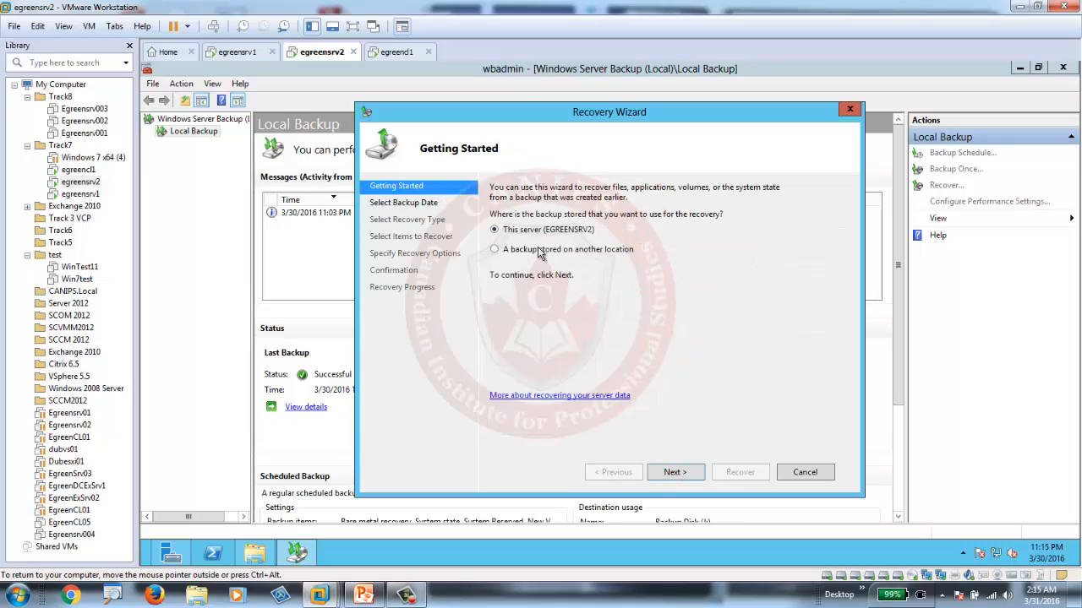
click(507, 254)
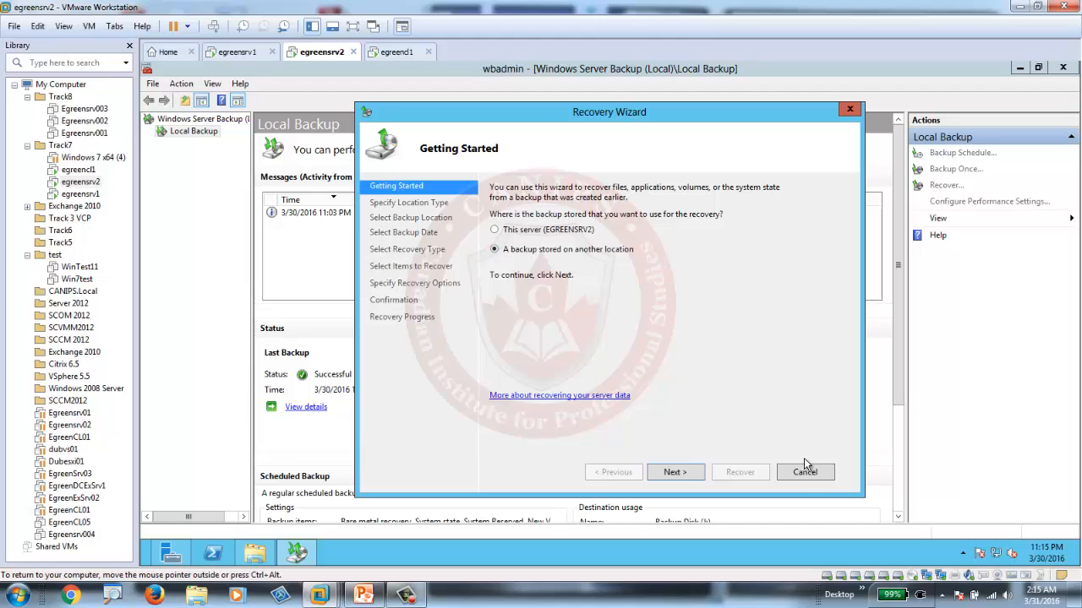
click(815, 478)
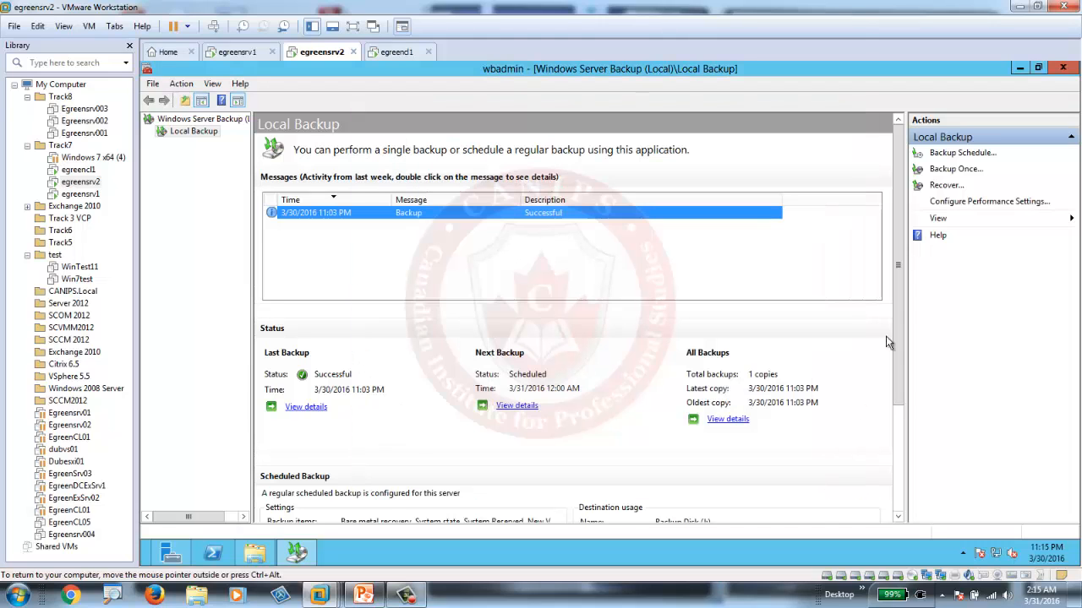
Start another one-time backup using different options and a custom configuration.
click(954, 170)
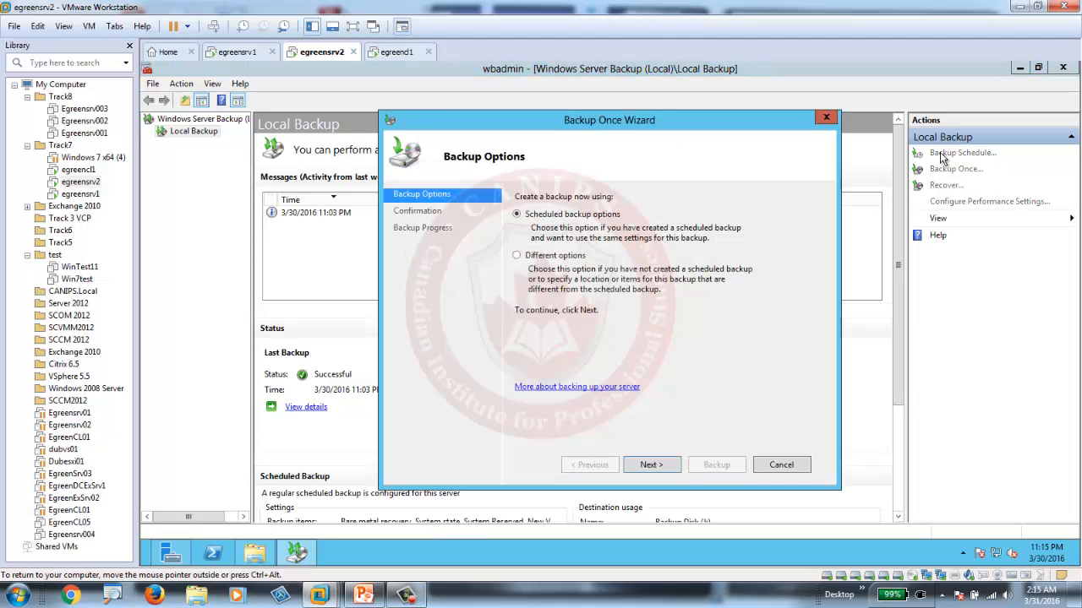
click(554, 257)
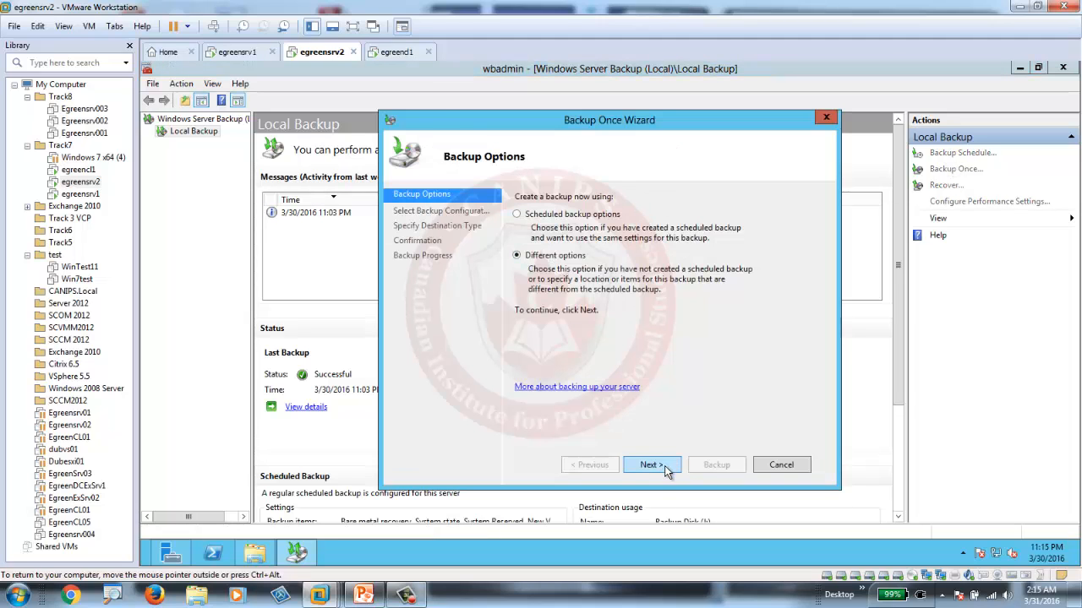
click(668, 467)
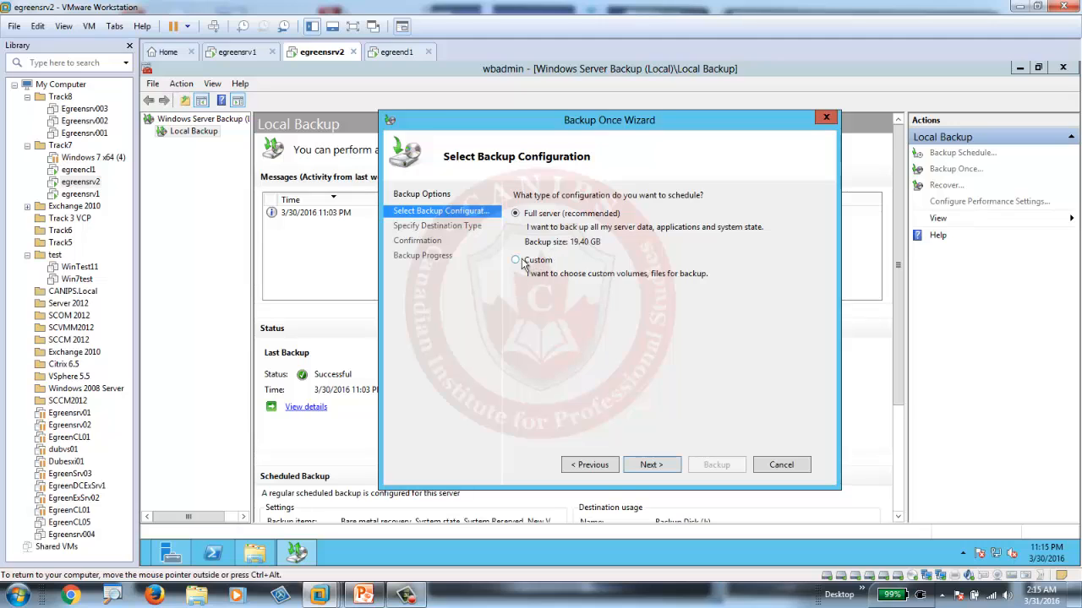
click(522, 261)
click(661, 467)
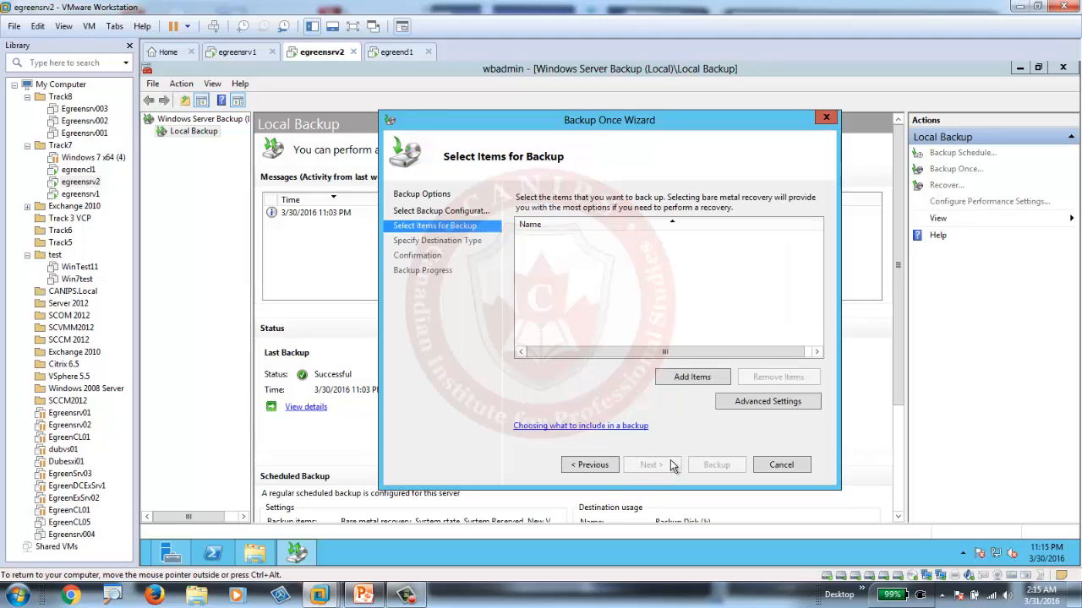
Add only System state to the items of the new one-time backup.
click(689, 375)
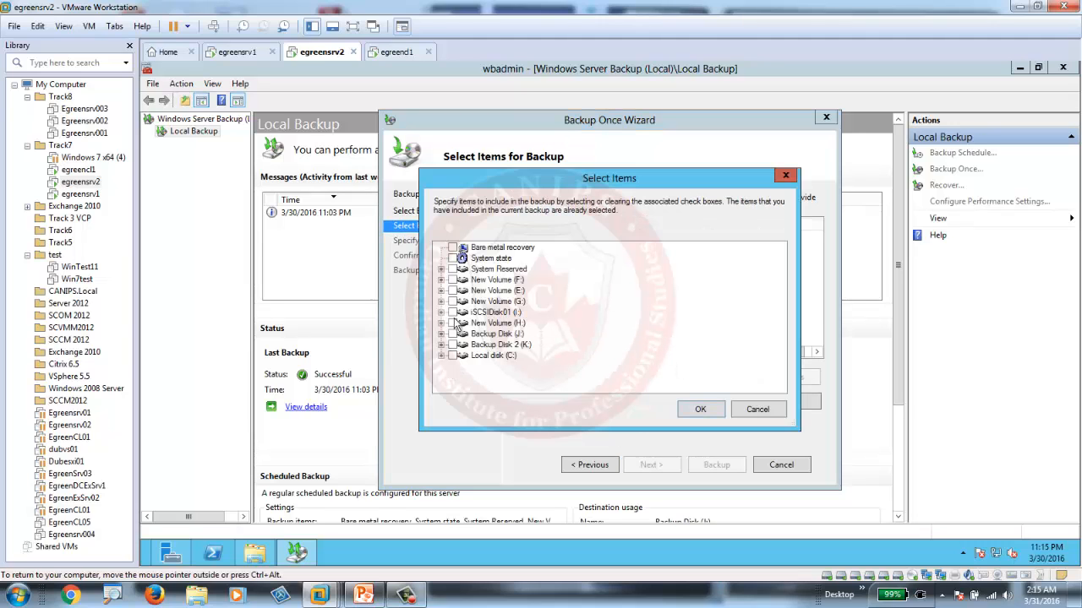
click(454, 261)
click(453, 260)
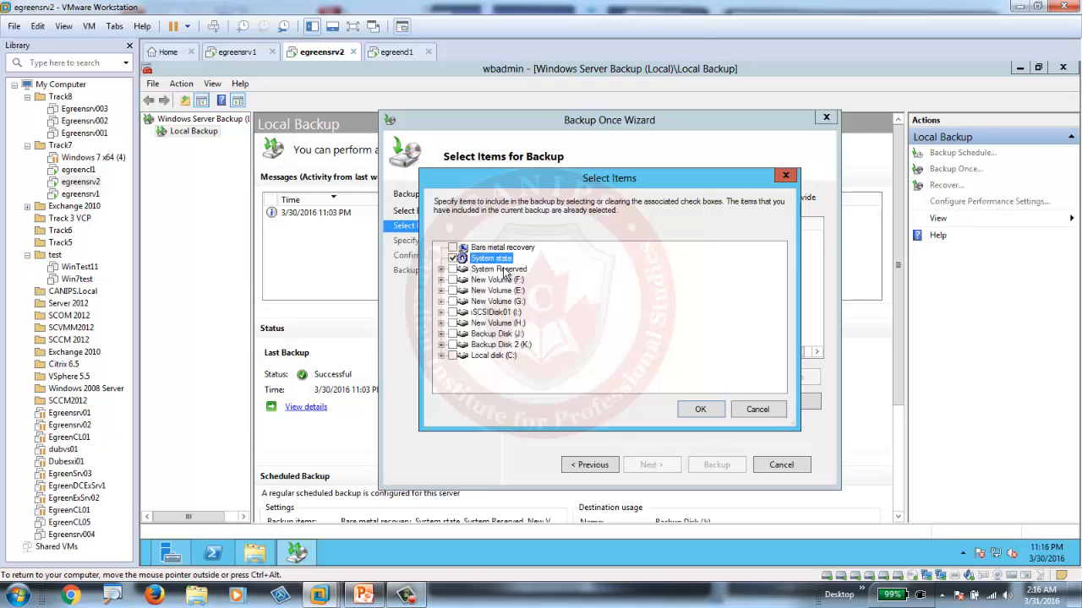
click(695, 410)
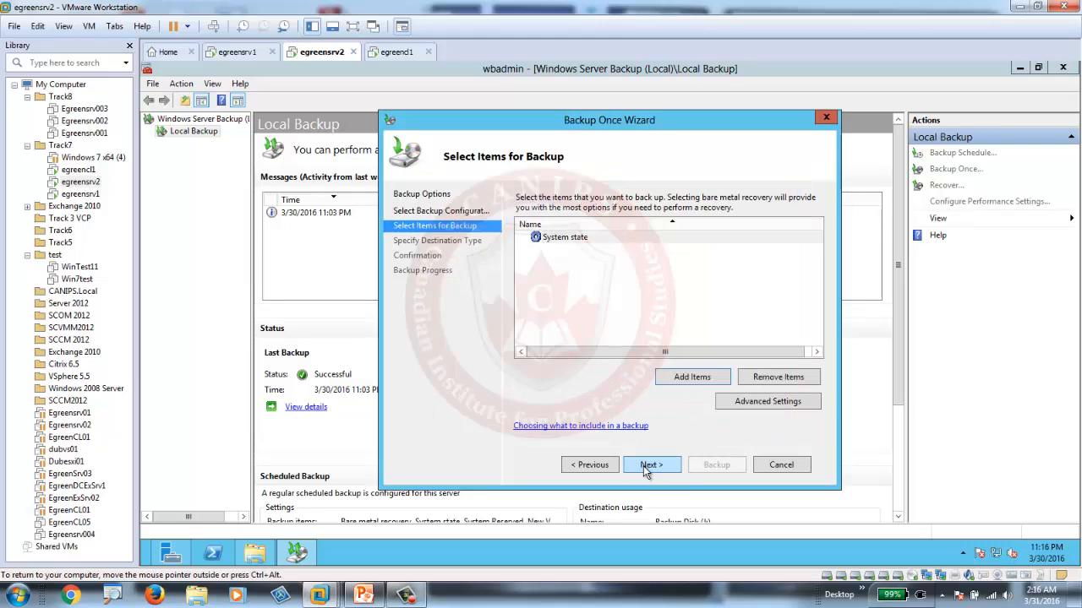
Choose local drives as storage with Backup Disk 2 (K:) as the destination, and start the system state backup.
click(644, 469)
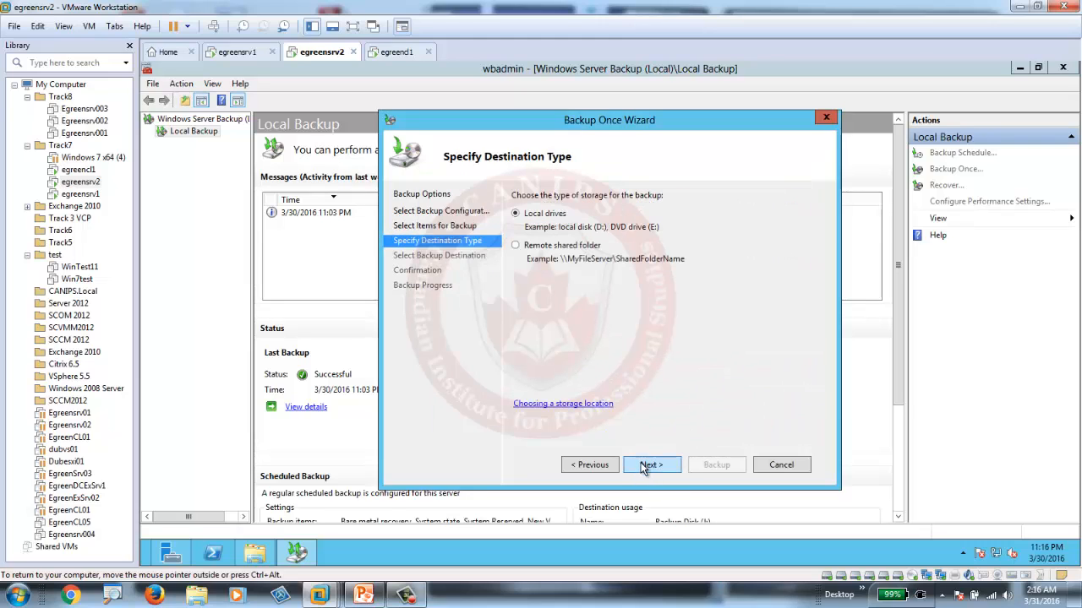
click(644, 468)
click(727, 230)
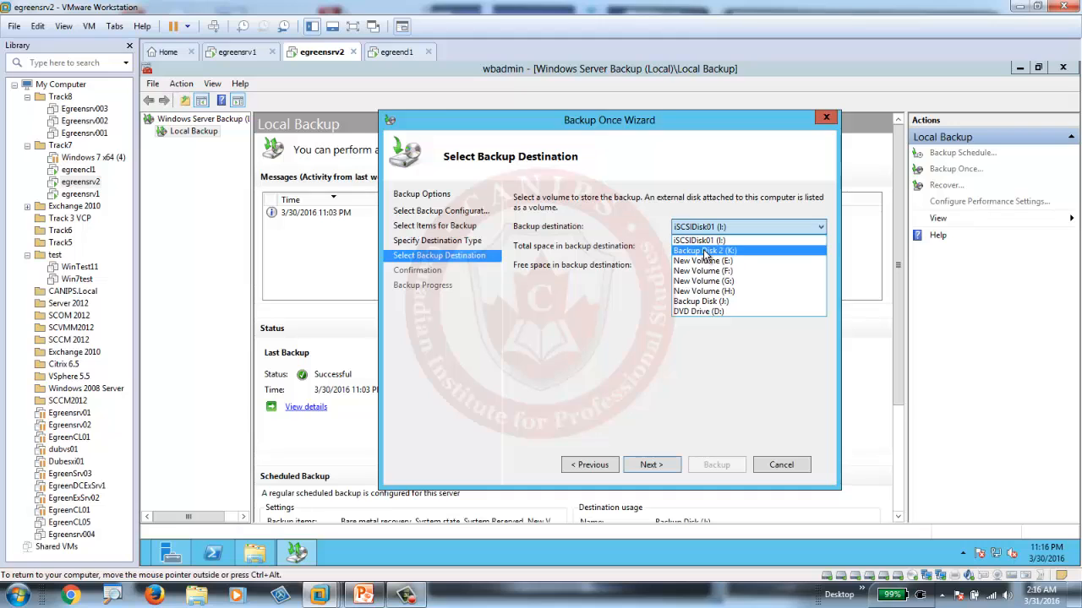
click(703, 251)
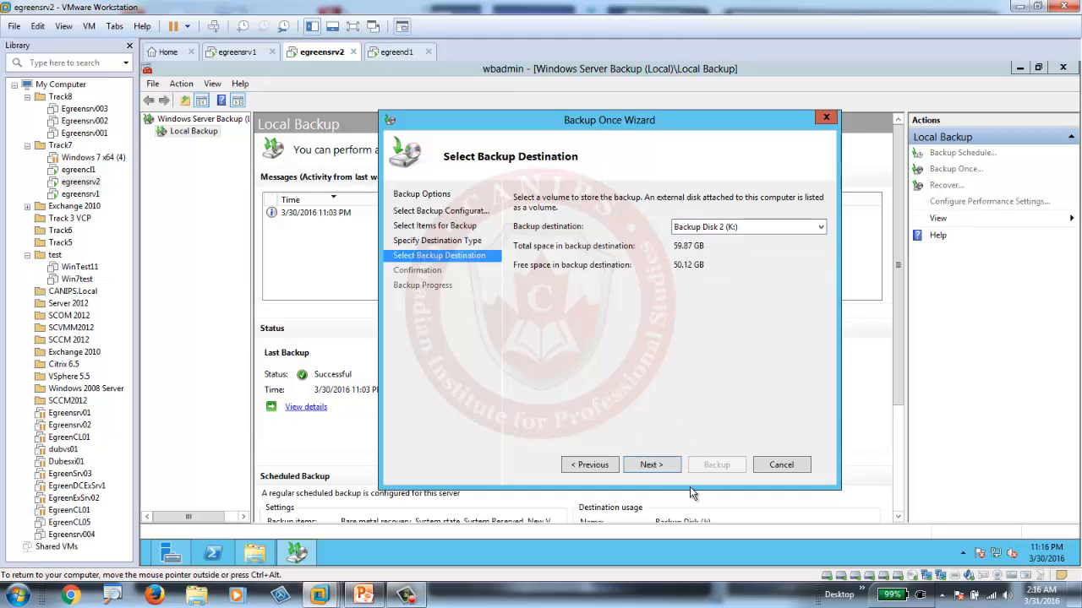
click(647, 465)
click(716, 467)
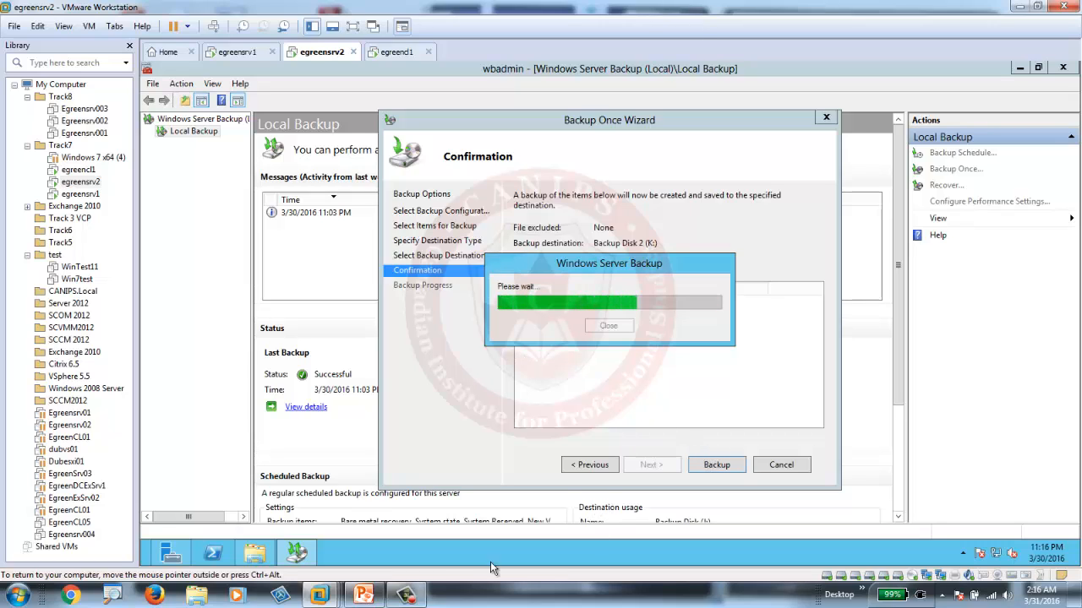
click(414, 597)
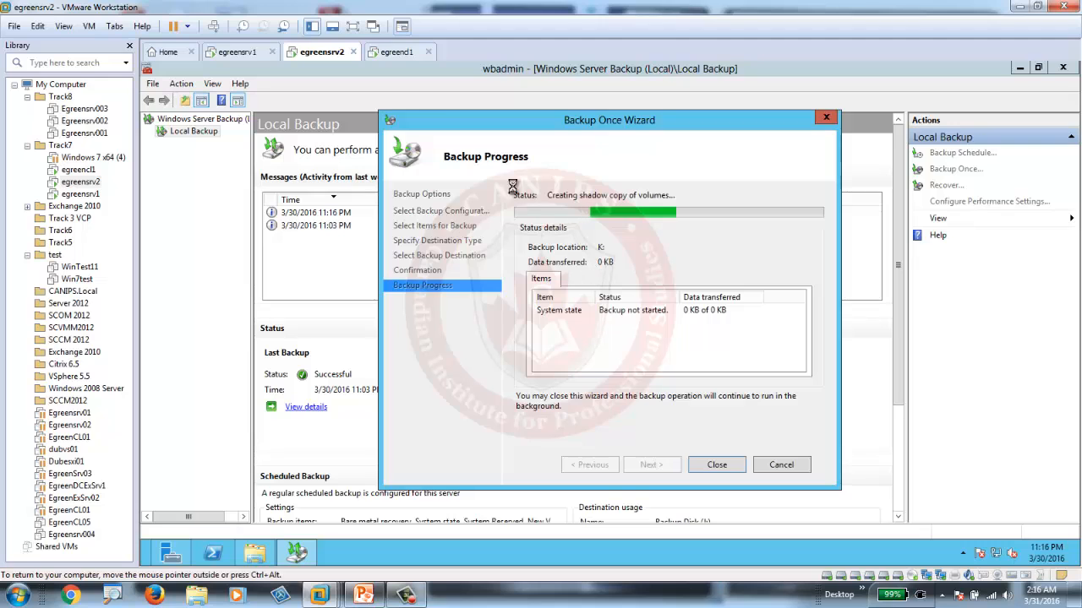
click(411, 597)
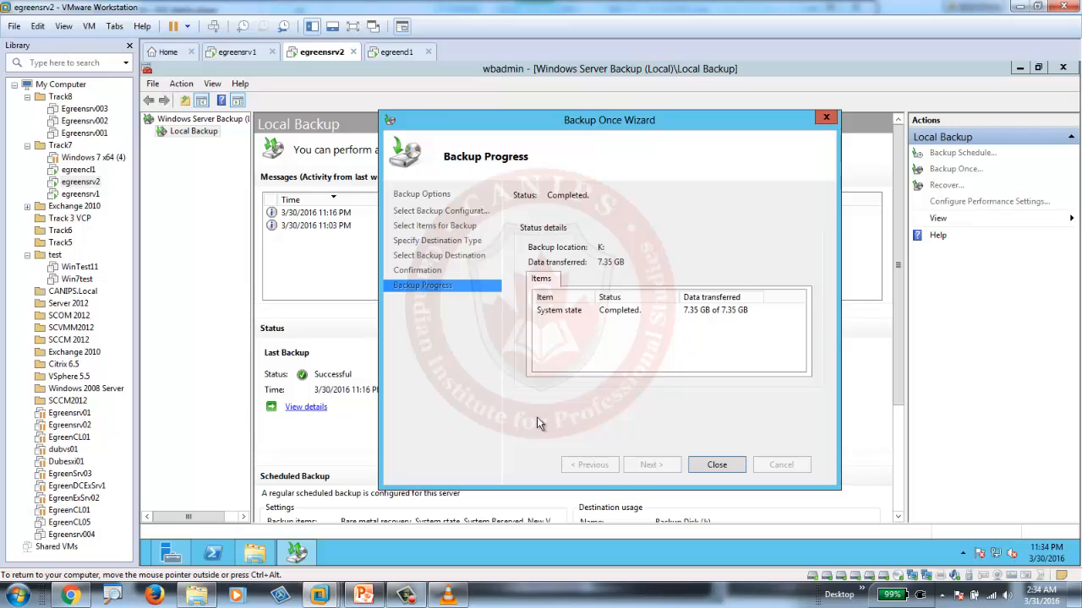
Close the Backup Once Wizard once the system state backup has finished.
click(716, 465)
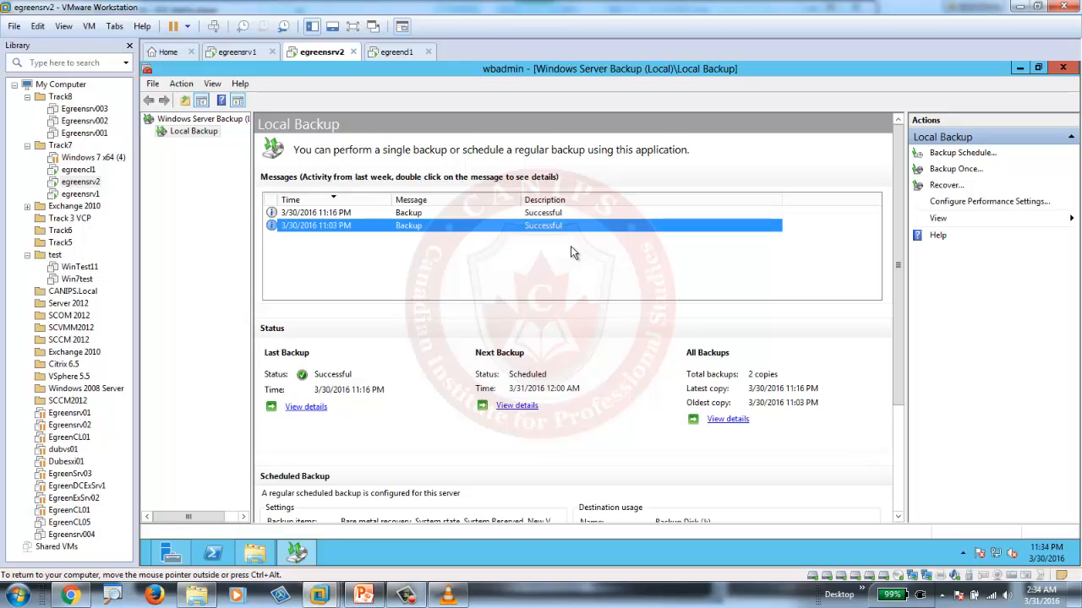
click(407, 597)
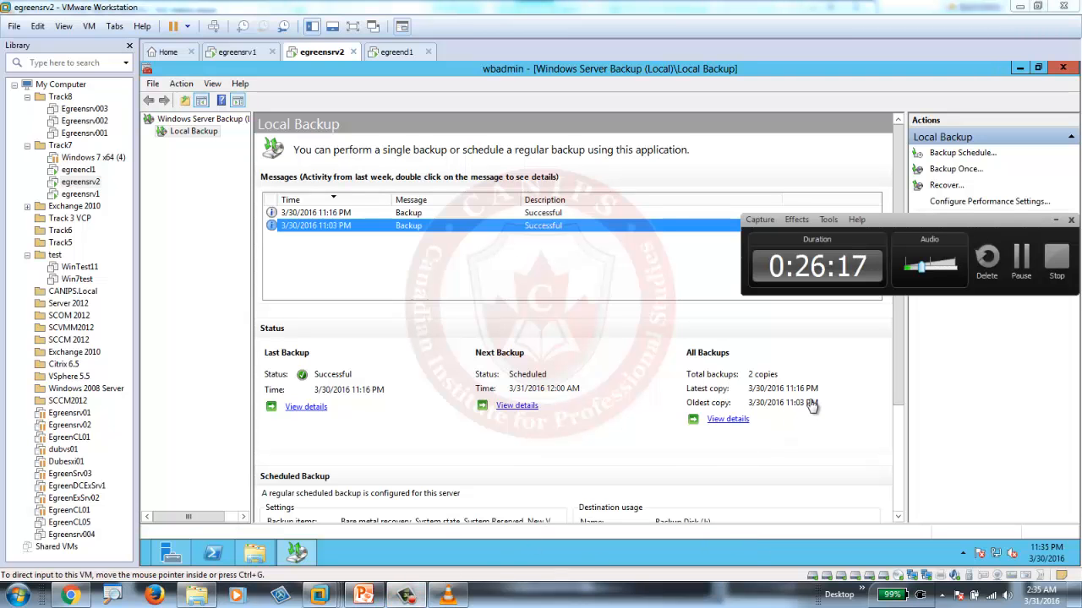